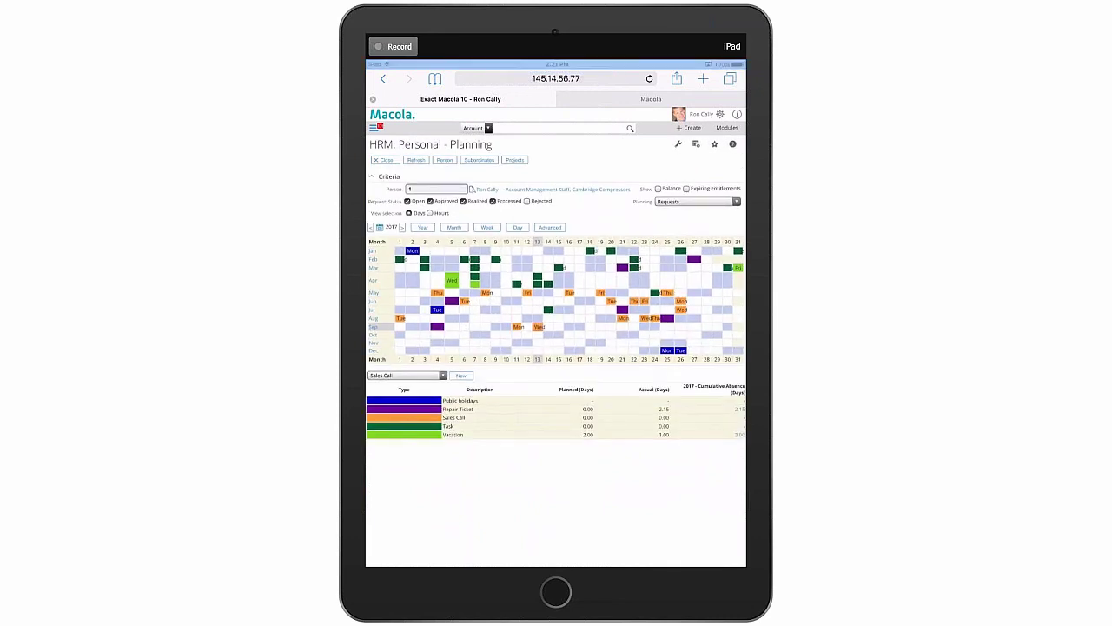
Open the 30 HP Compressors opportunity linked to the Dove Equipment sales call
{"action": "scroll", "coordinate": [539, 326], "scroll_direction": "up", "scroll_amount": 5}
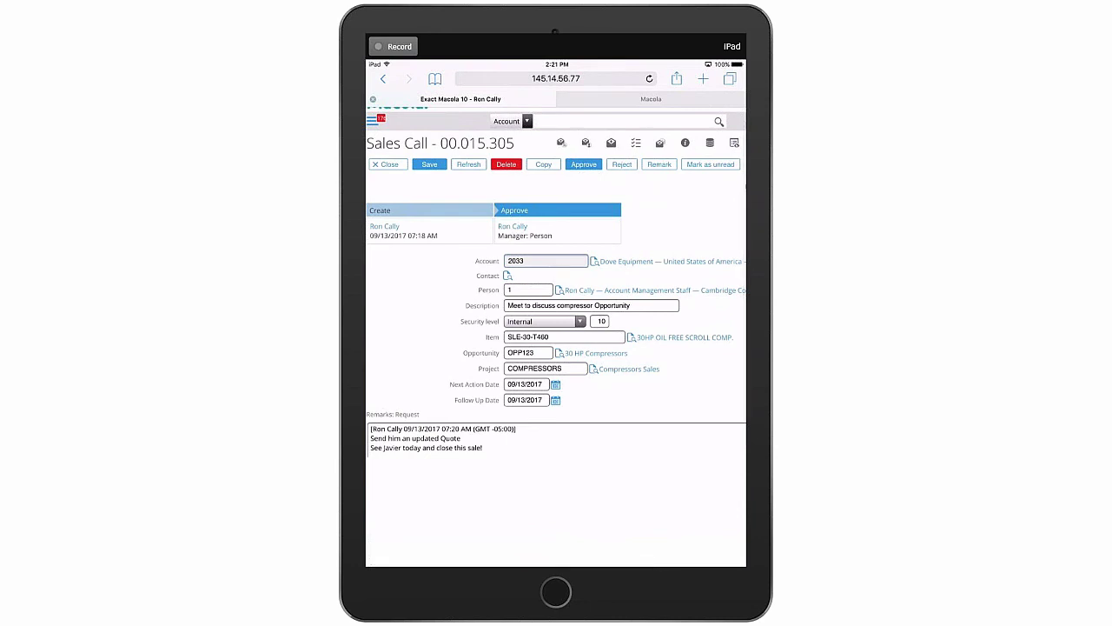
{"action": "scroll", "coordinate": [556, 292], "scroll_direction": "down", "scroll_amount": 1}
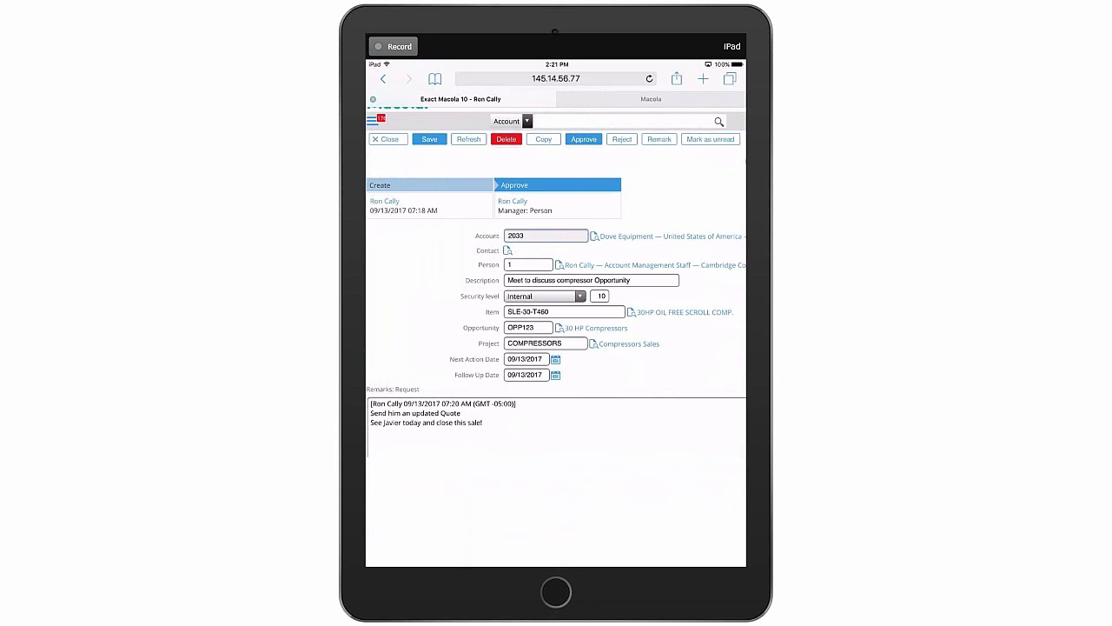
{"action": "left_click", "coordinate": [591, 327]}
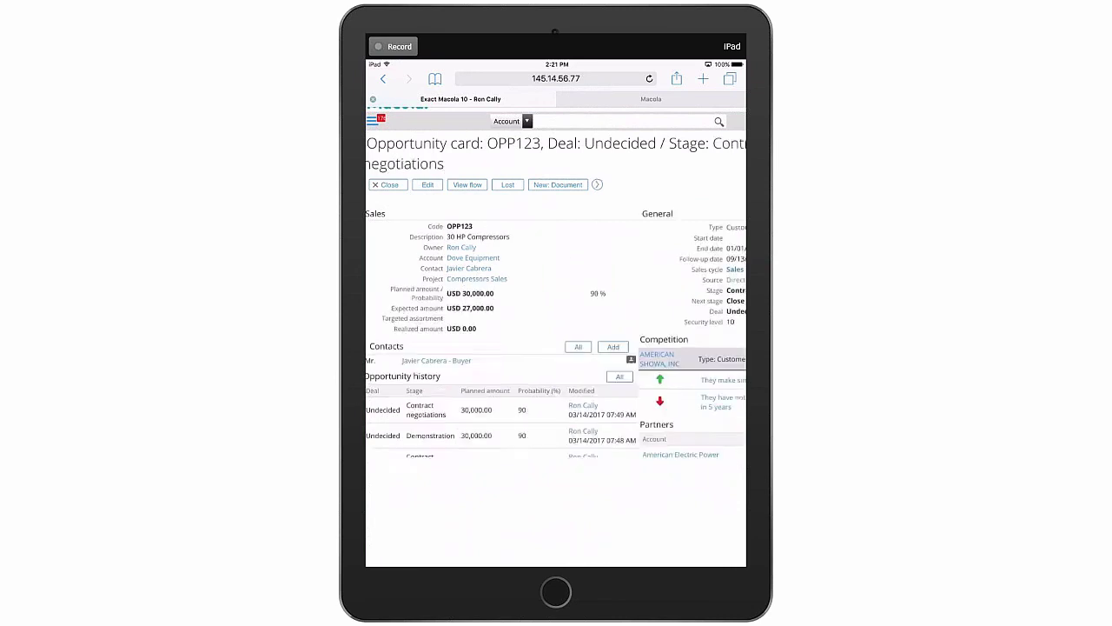
Examine the opportunity card's amounts, contacts, history, competition, partners, items, remarks and sales cycle chart
{"action": "scroll", "coordinate": [556, 320], "scroll_direction": "down", "scroll_amount": 5}
{"action": "scroll", "coordinate": [556, 320], "scroll_direction": "down", "scroll_amount": 1}
{"action": "scroll", "coordinate": [557, 320], "scroll_direction": "right", "scroll_amount": 2}
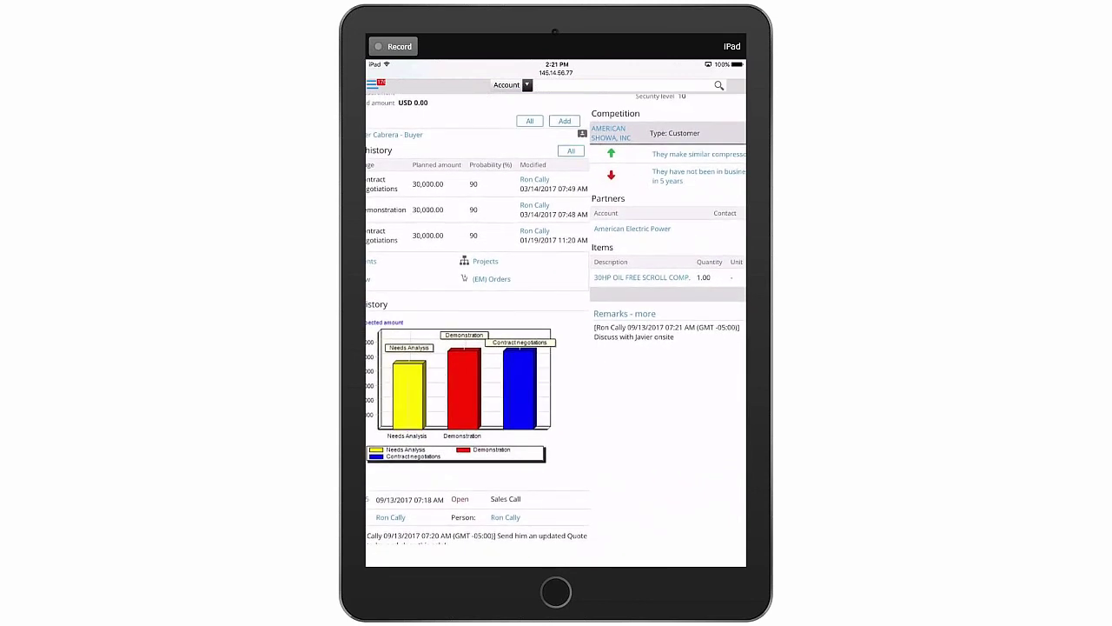
{"action": "scroll", "coordinate": [556, 319], "scroll_direction": "up", "scroll_amount": 3}
{"action": "scroll", "coordinate": [556, 320], "scroll_direction": "left", "scroll_amount": 1}
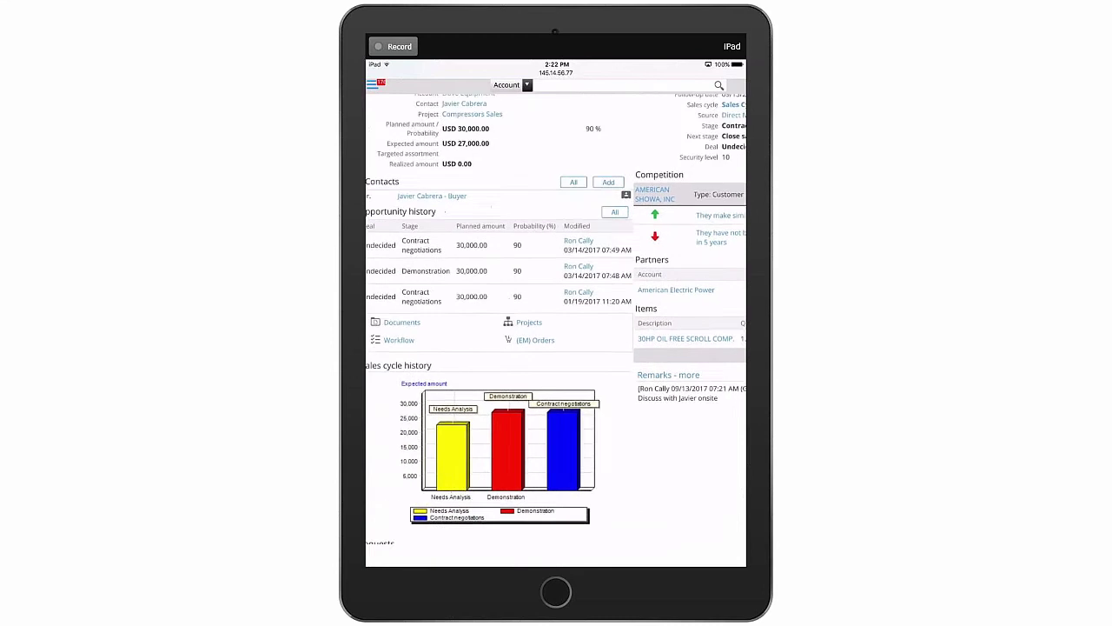
{"action": "scroll", "coordinate": [557, 319], "scroll_direction": "right", "scroll_amount": 1}
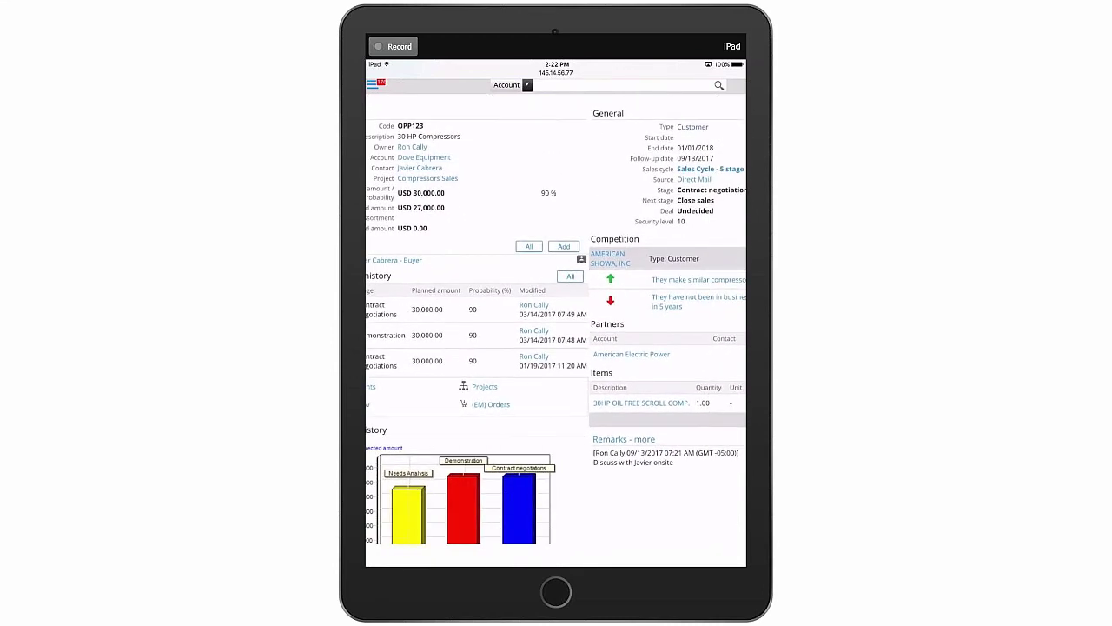
{"action": "scroll", "coordinate": [556, 320], "scroll_direction": "left", "scroll_amount": 1}
{"action": "scroll", "coordinate": [556, 320], "scroll_direction": "down", "scroll_amount": 1}
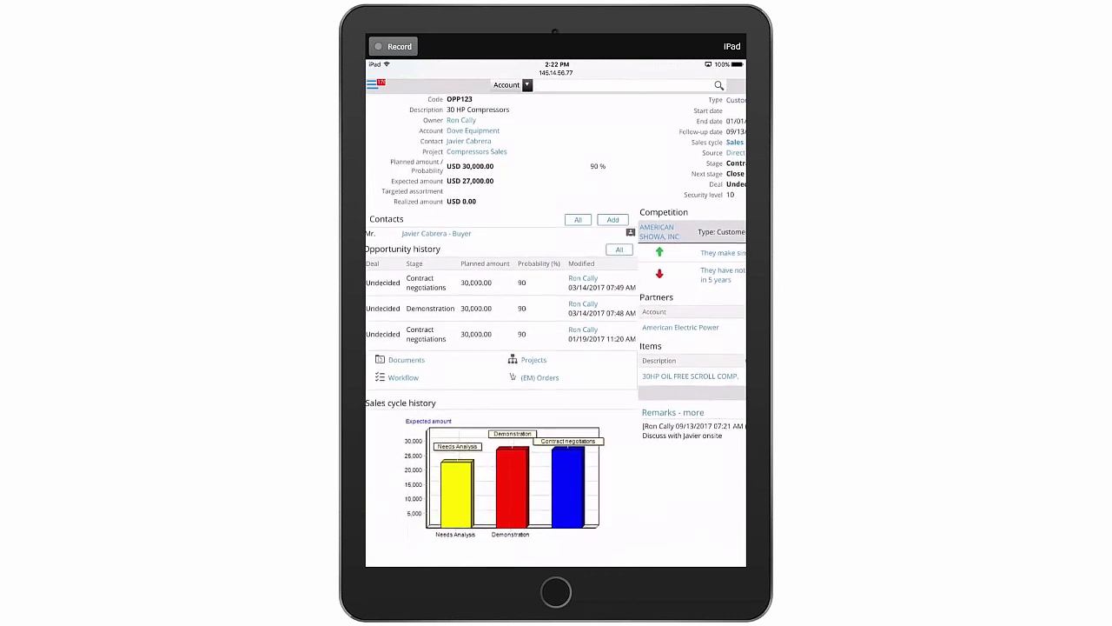
Open the opportunity's workflow list and review its requests, items, accounts and statuses
{"action": "left_click", "coordinate": [404, 377]}
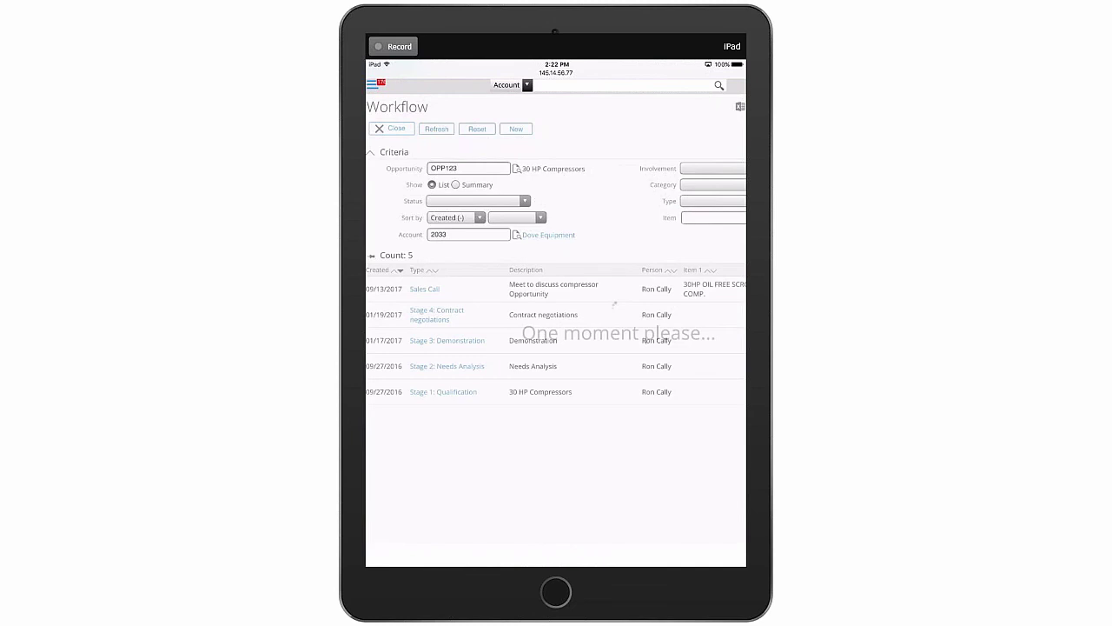
{"action": "scroll", "coordinate": [615, 304], "scroll_direction": "right", "scroll_amount": 5}
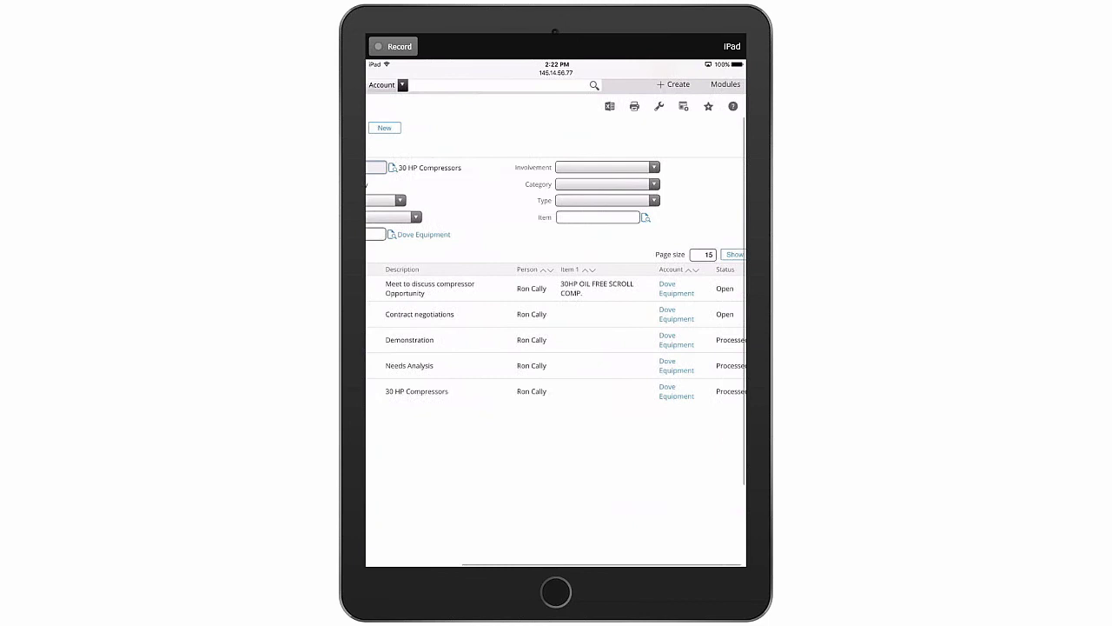
{"action": "scroll", "coordinate": [556, 321], "scroll_direction": "left", "scroll_amount": 5}
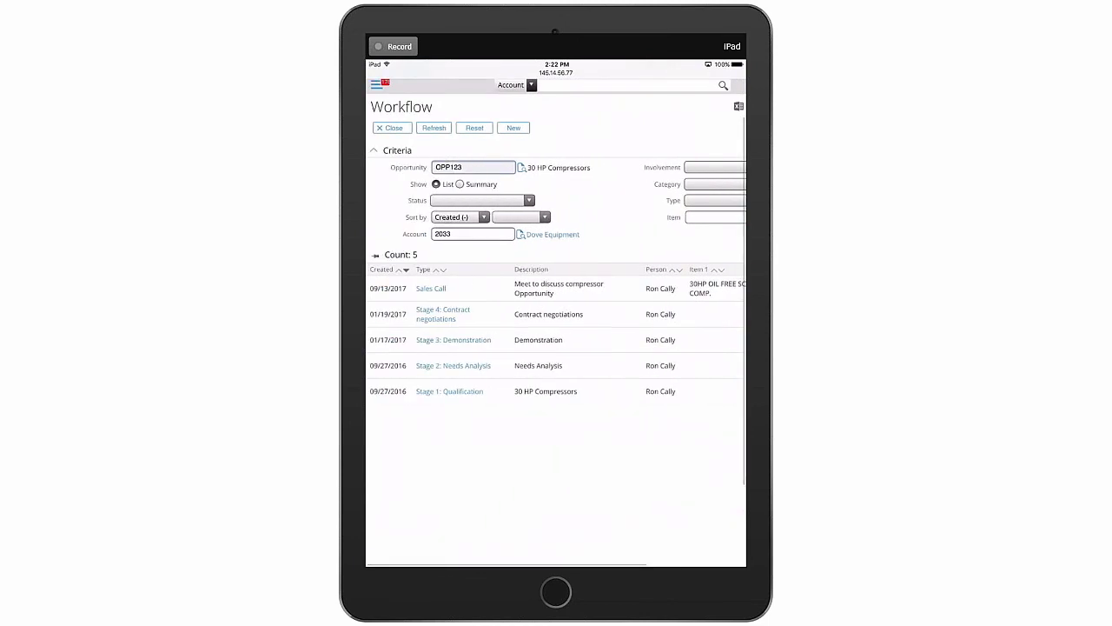
Open the Stage 4: Contract negotiations request and review its workflow stages, current action, details and remarks
{"action": "left_click", "coordinate": [443, 312]}
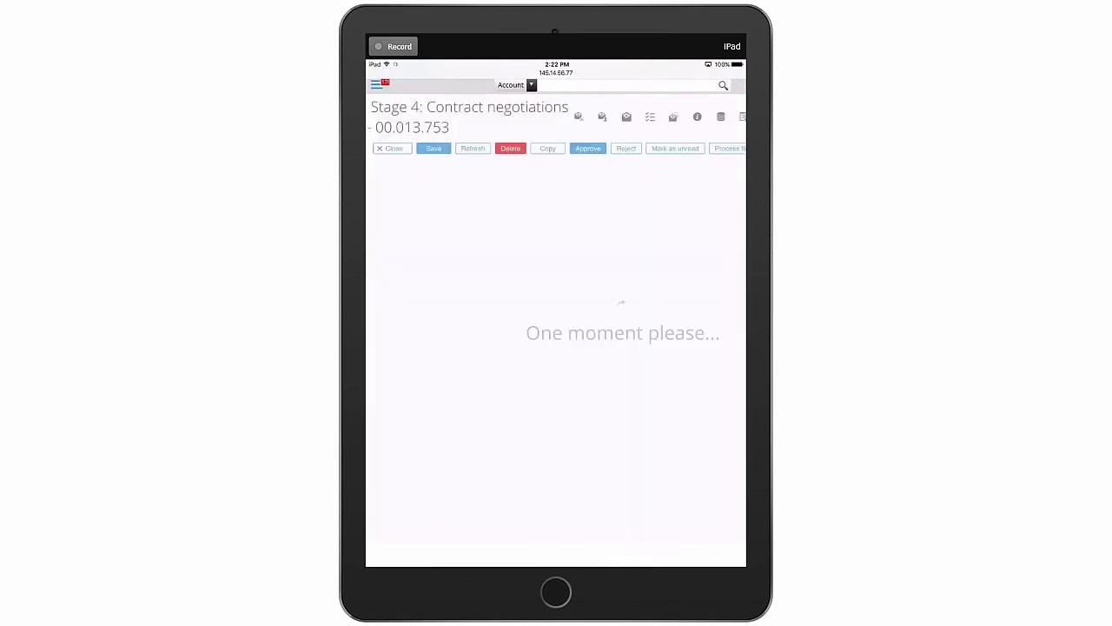
{"action": "scroll", "coordinate": [620, 303], "scroll_direction": "right", "scroll_amount": 5}
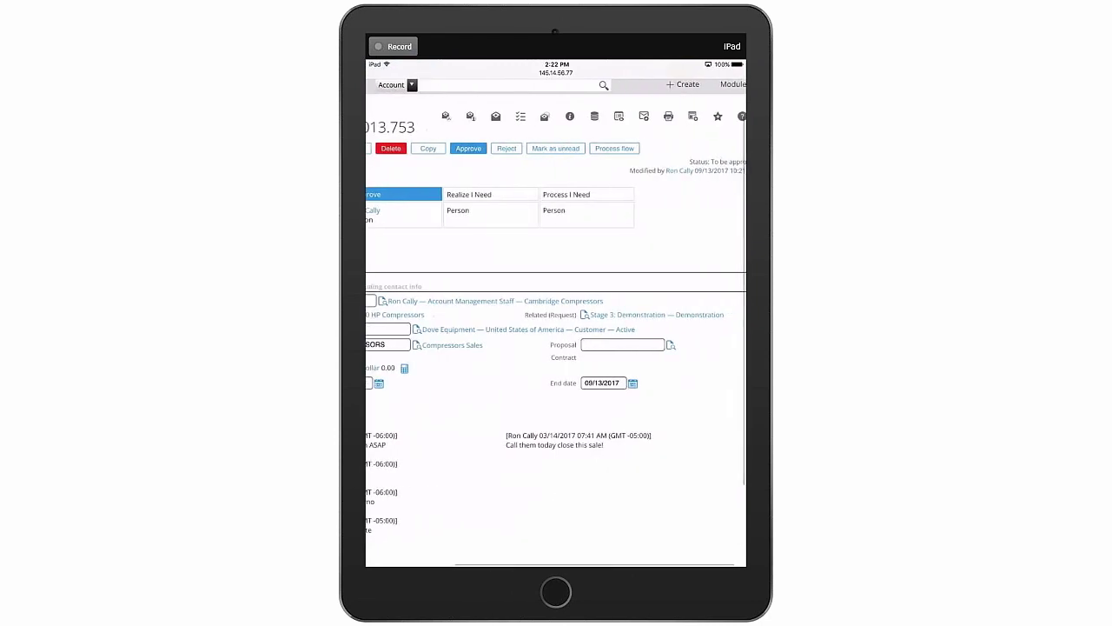
{"action": "scroll", "coordinate": [556, 321], "scroll_direction": "left", "scroll_amount": 5}
{"action": "scroll", "coordinate": [556, 321], "scroll_direction": "down", "scroll_amount": 2}
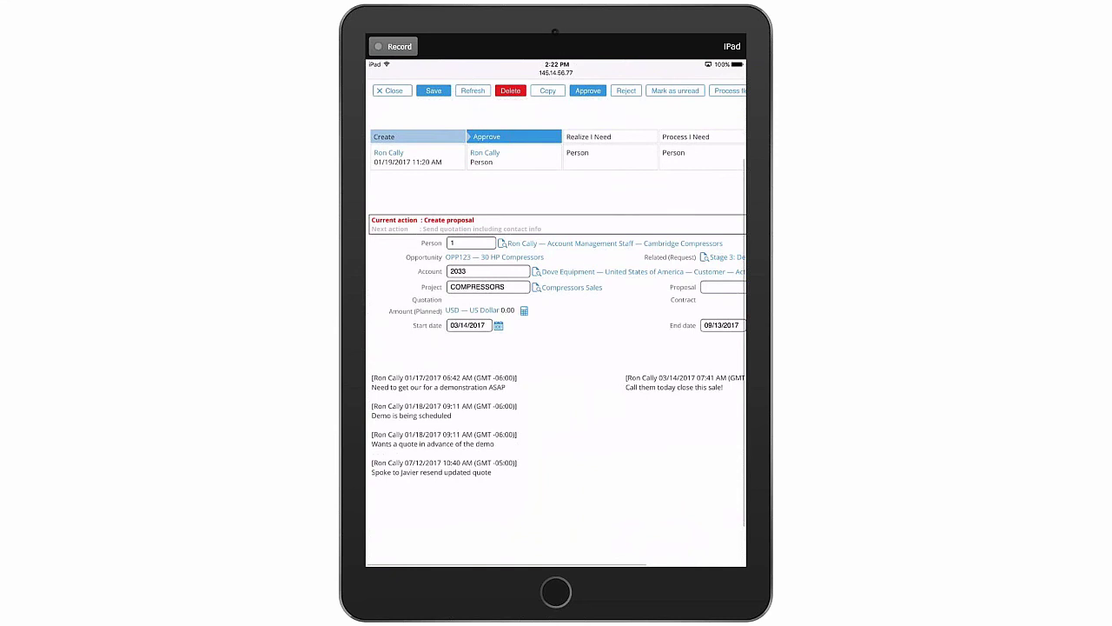
{"action": "scroll", "coordinate": [556, 317], "scroll_direction": "up", "scroll_amount": 3}
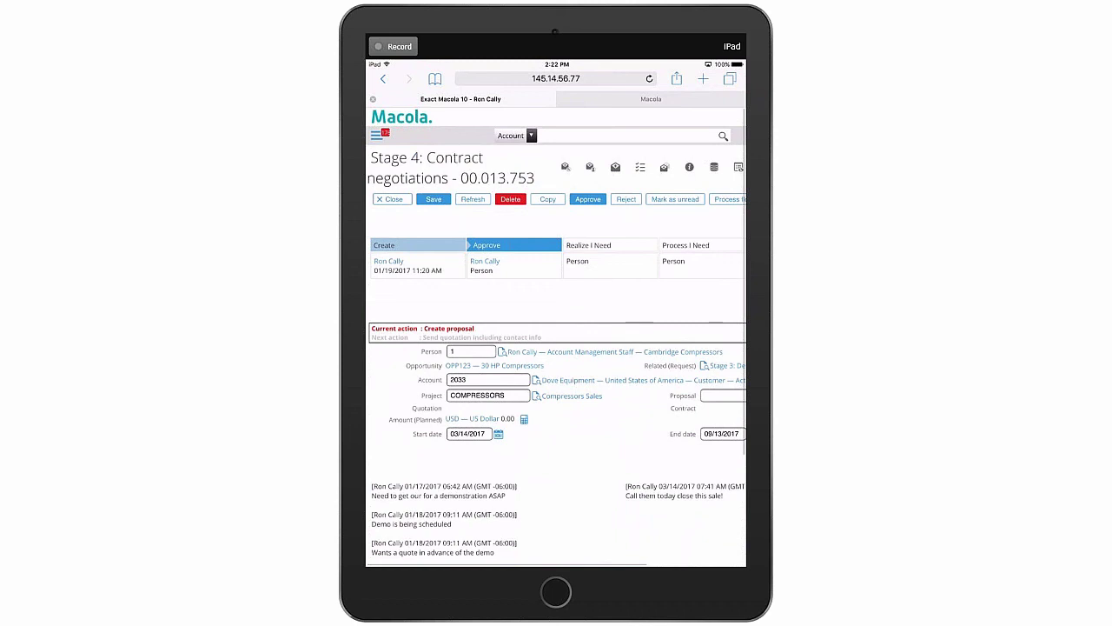
Switch to the Macola order and inventory web page, view Order Inquiry, and return to Item Snapshot
{"action": "key", "text": "ctrl+Tab"}
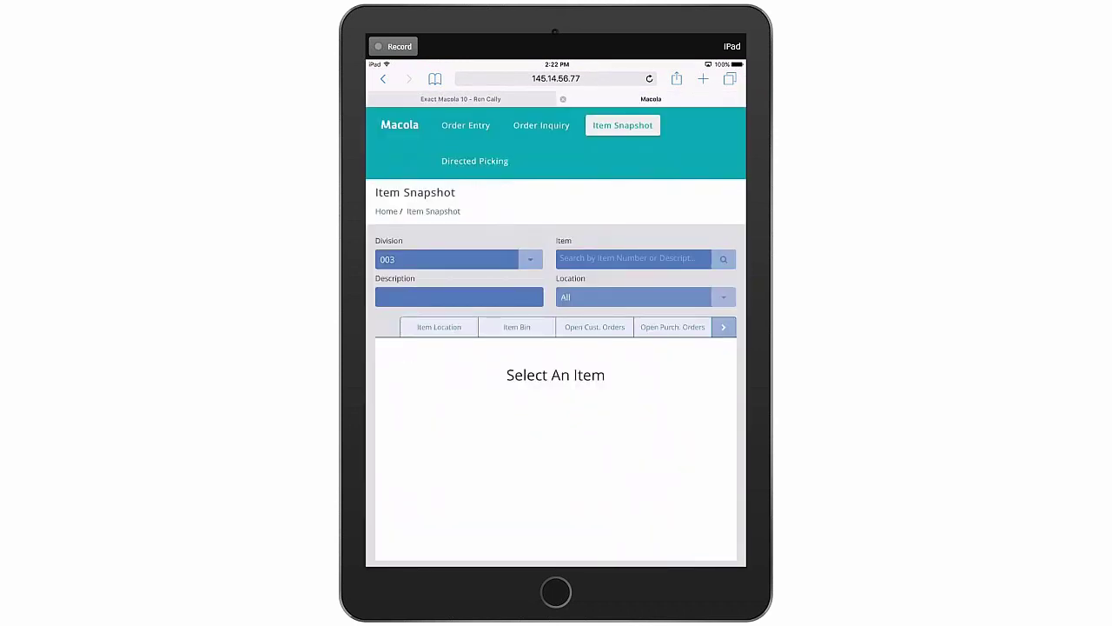
{"action": "left_click", "coordinate": [465, 125]}
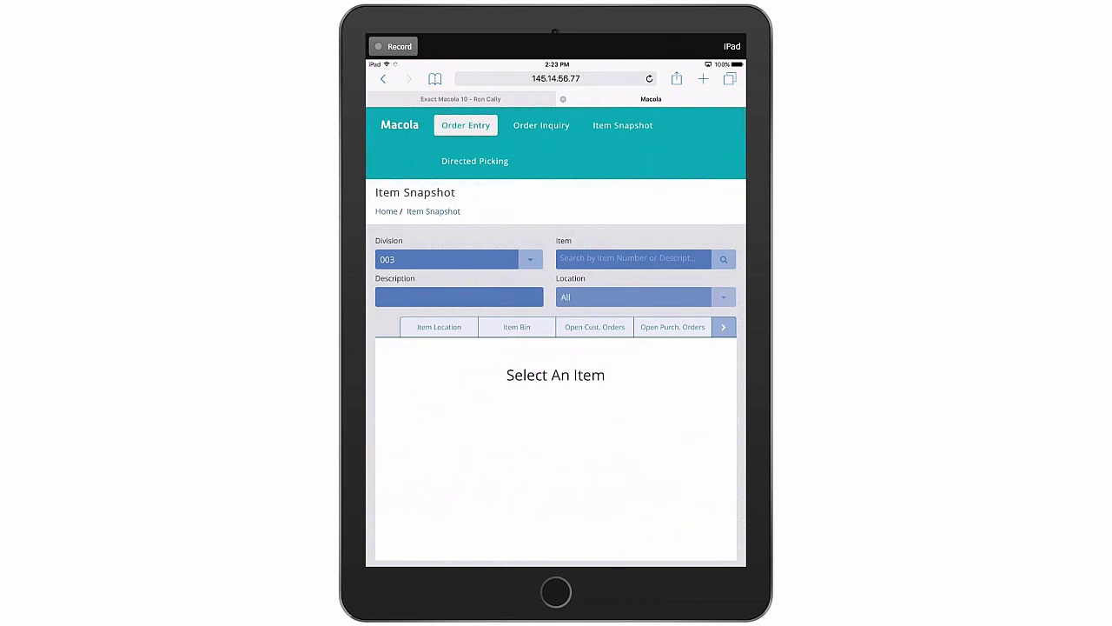
{"action": "left_click", "coordinate": [542, 125]}
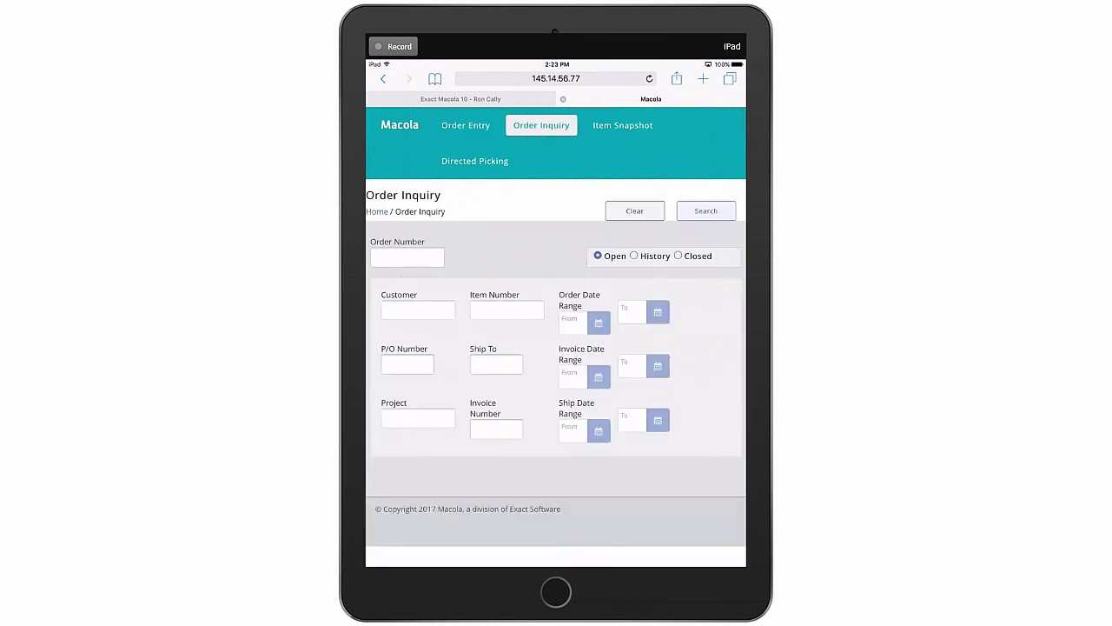
{"action": "left_click", "coordinate": [622, 125]}
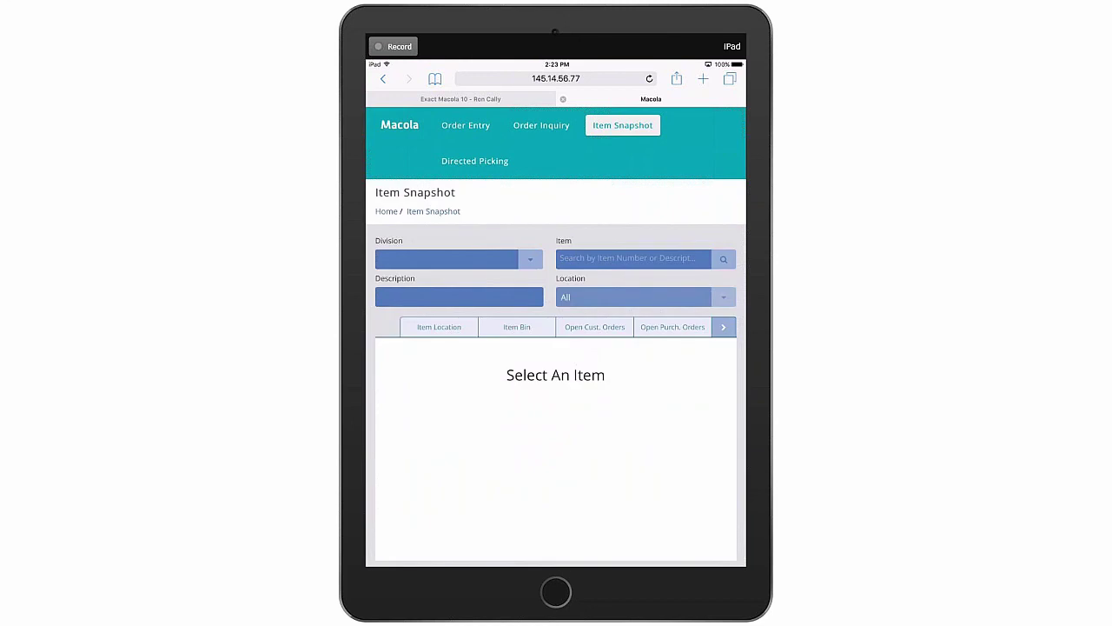
Set the Item Snapshot division to 001 and load the adventure bike item BIKEAS
{"action": "left_click", "coordinate": [447, 259]}
{"action": "left_click", "coordinate": [386, 294]}
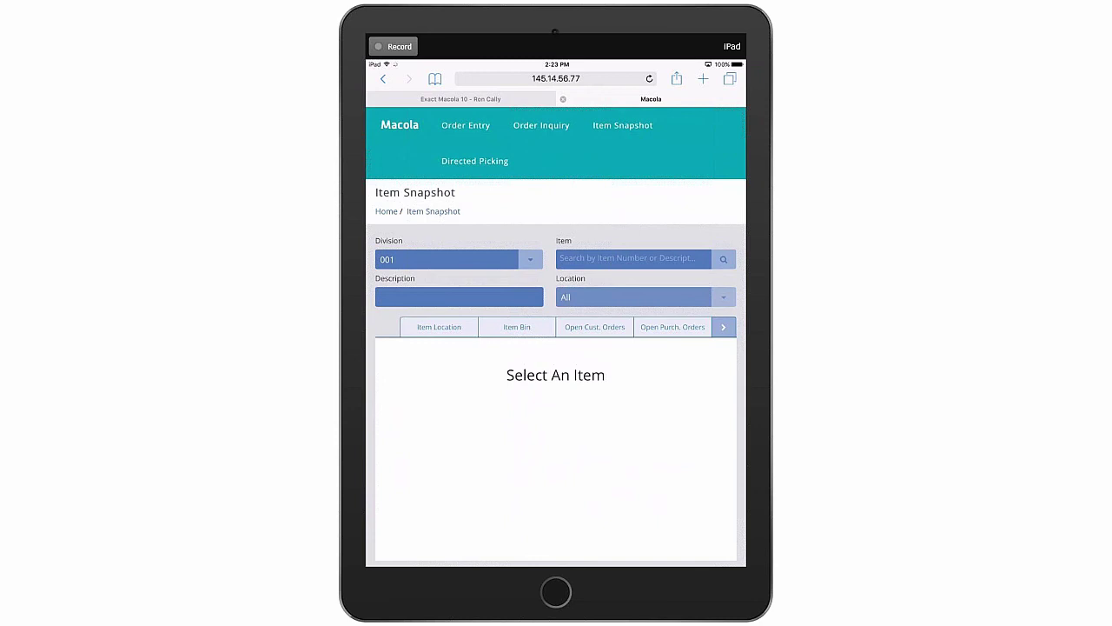
{"action": "left_click", "coordinate": [633, 258]}
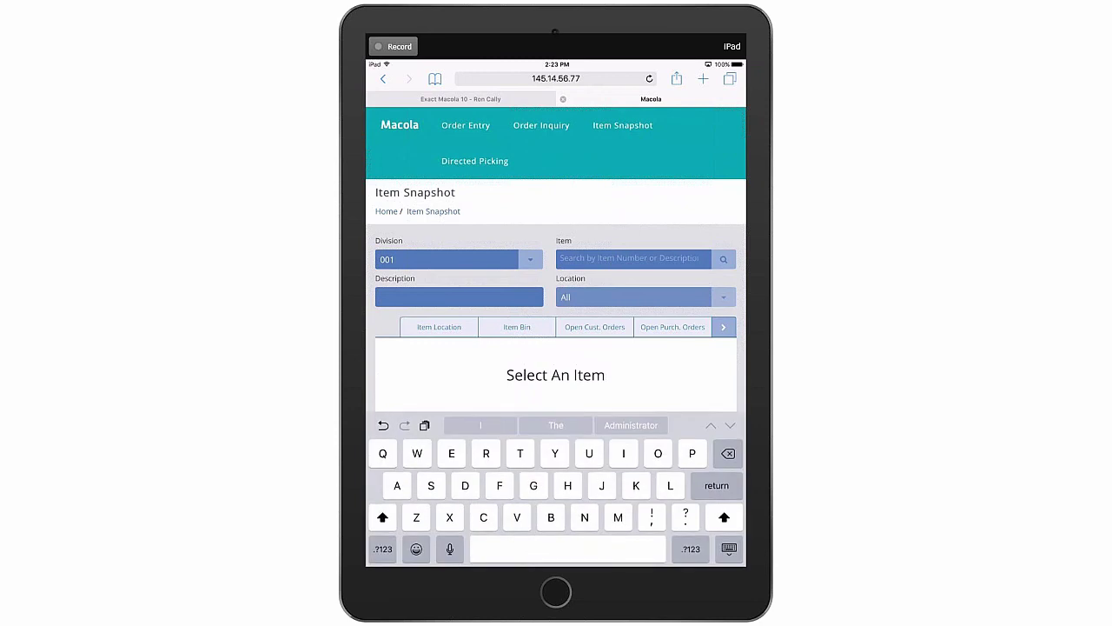
{"action": "left_click", "coordinate": [560, 258]}
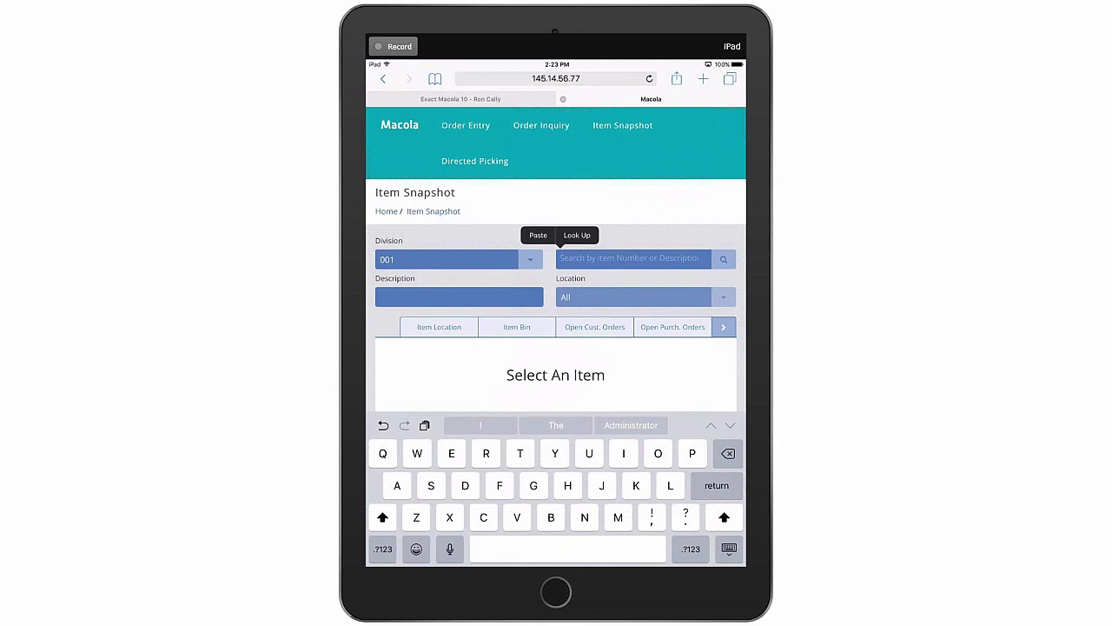
{"action": "type", "text": "Bikeas"}
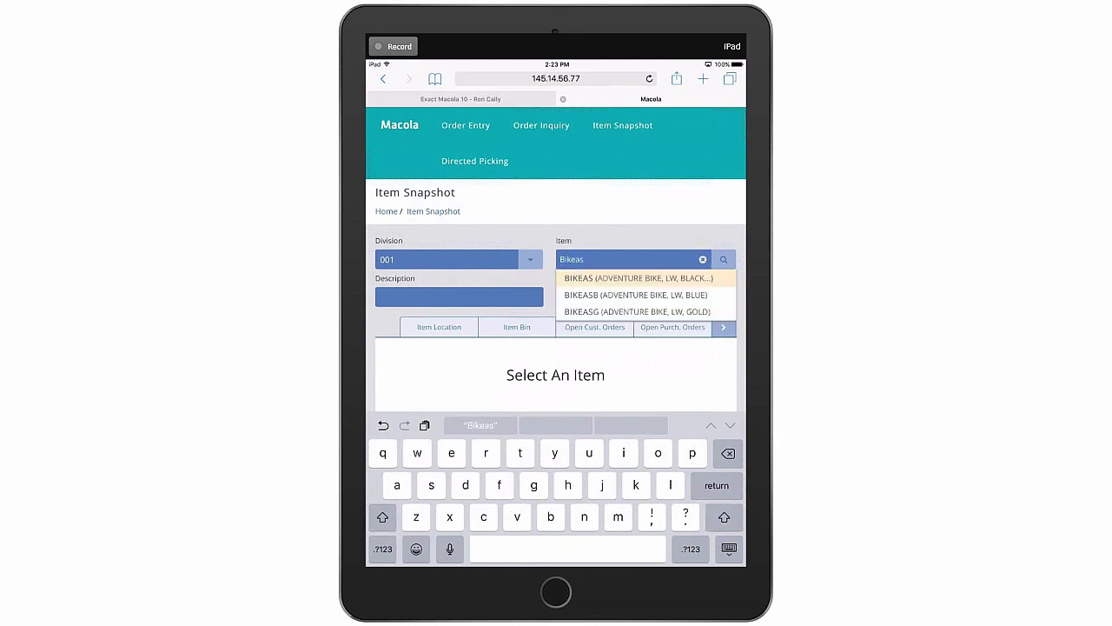
{"action": "key", "text": "Return"}
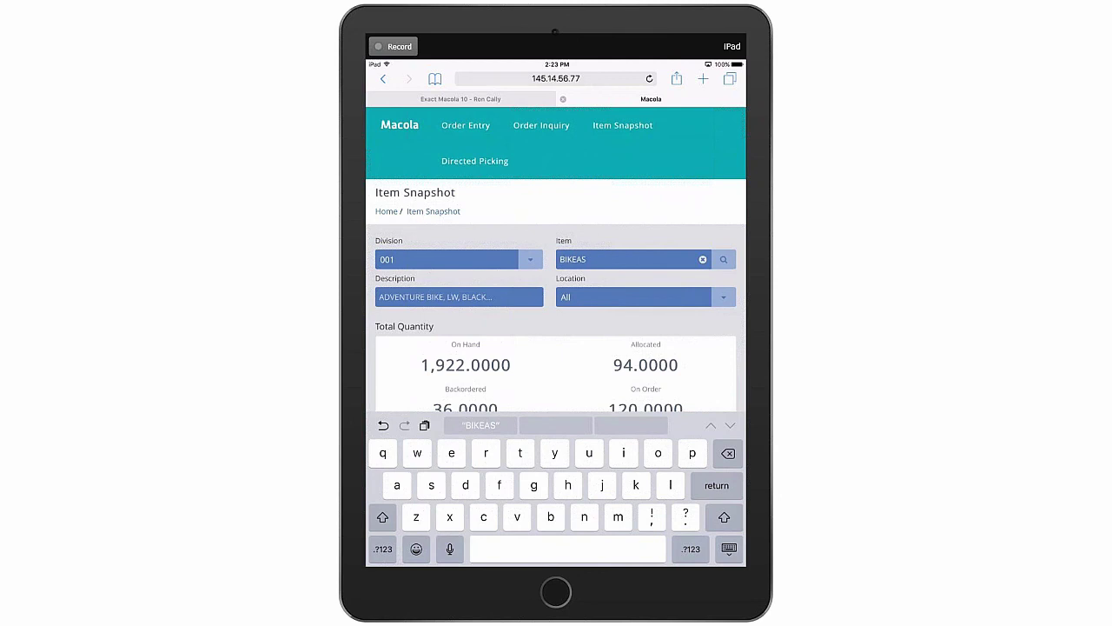
Review the item's total quantities, usage trends and locations, its open customer orders and its SFC orders
{"action": "scroll", "coordinate": [557, 287], "scroll_direction": "down", "scroll_amount": 3}
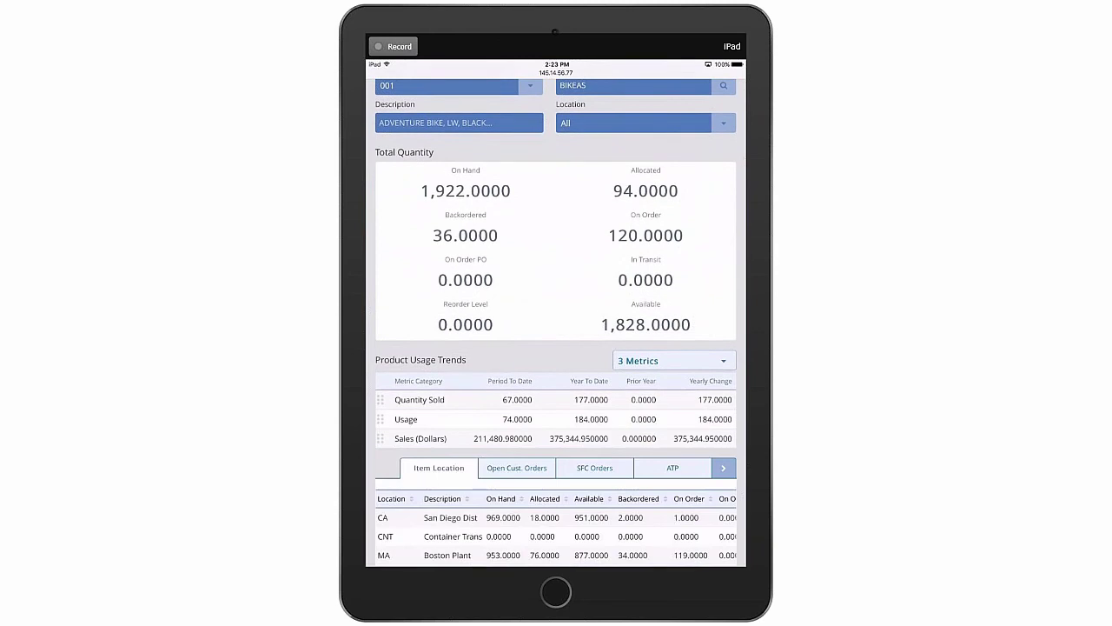
{"action": "scroll", "coordinate": [556, 293], "scroll_direction": "down", "scroll_amount": 2}
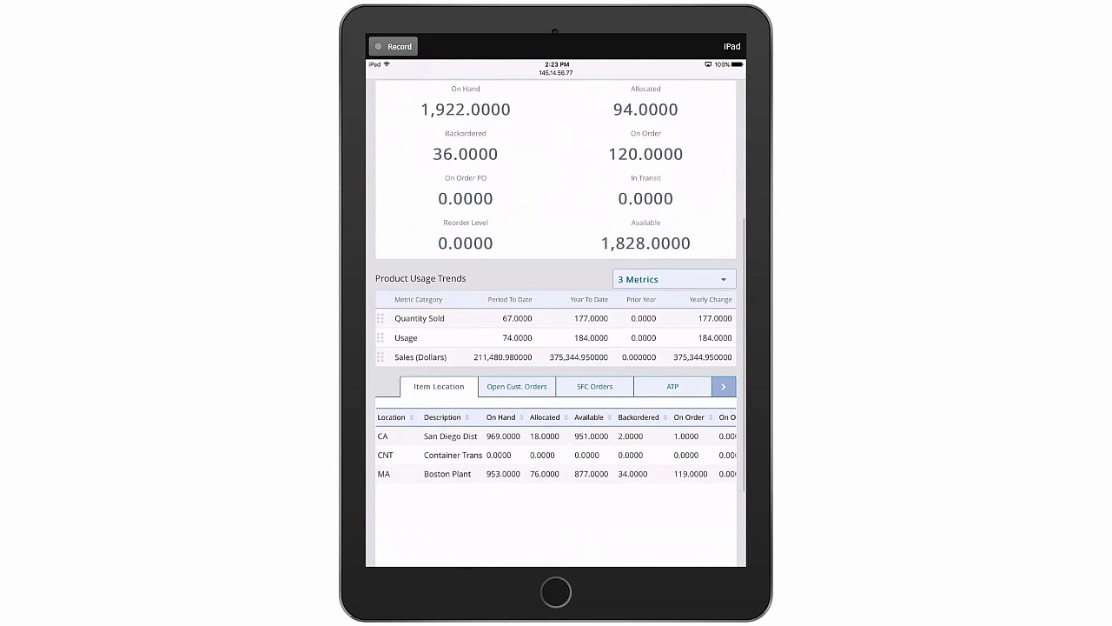
{"action": "left_click", "coordinate": [517, 386]}
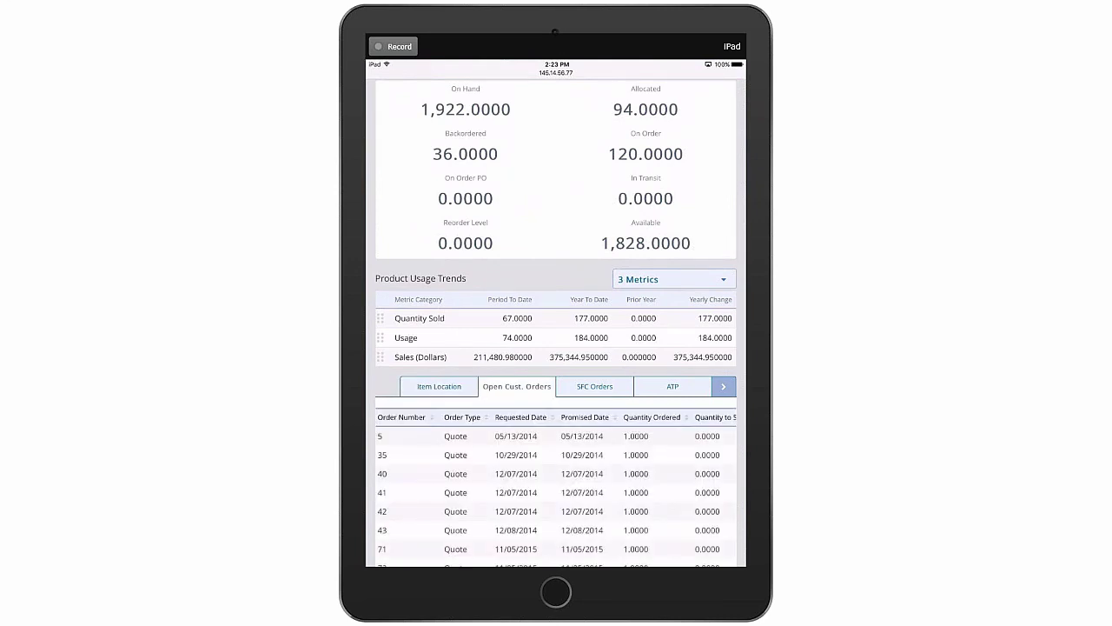
{"action": "left_click", "coordinate": [595, 386]}
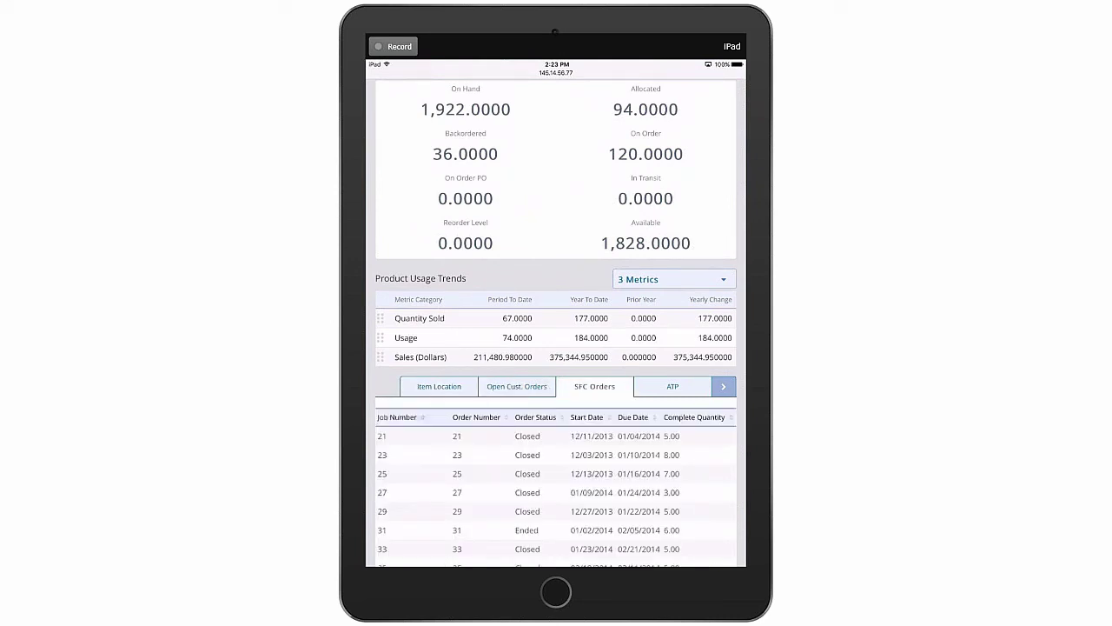
{"action": "scroll", "coordinate": [557, 496], "scroll_direction": "down", "scroll_amount": 5}
{"action": "scroll", "coordinate": [557, 496], "scroll_direction": "down", "scroll_amount": 5}
{"action": "scroll", "coordinate": [556, 495], "scroll_direction": "down", "scroll_amount": 3}
{"action": "scroll", "coordinate": [556, 495], "scroll_direction": "up", "scroll_amount": 1}
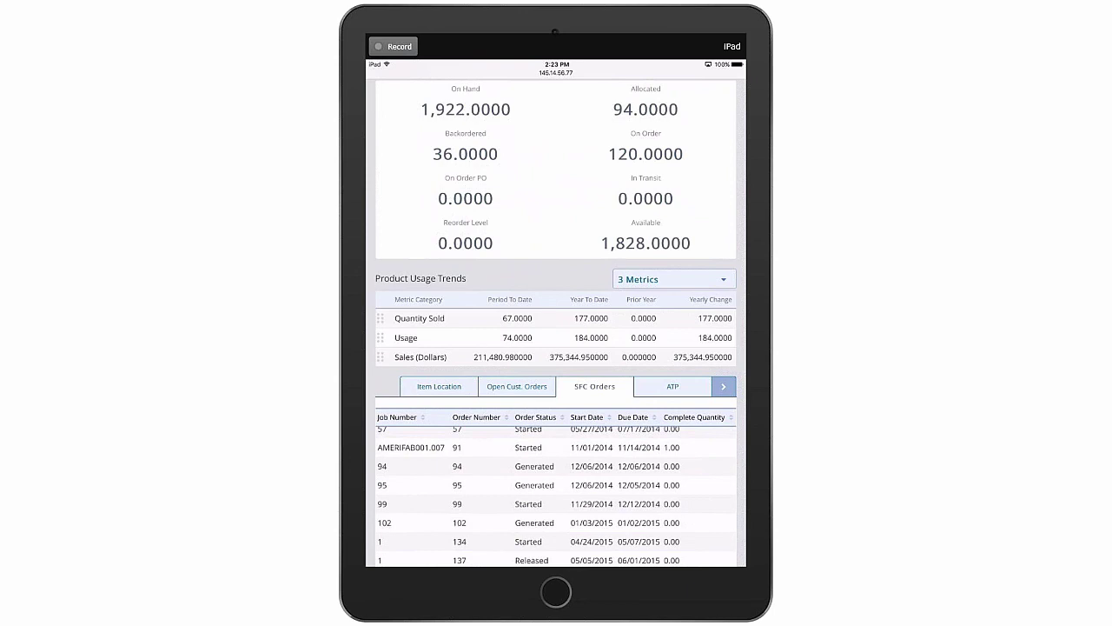
Show the item's Bill of Resources and expand the SFRAMEASSY component and its WHEELASSYR subassembly
{"action": "left_click", "coordinate": [724, 386]}
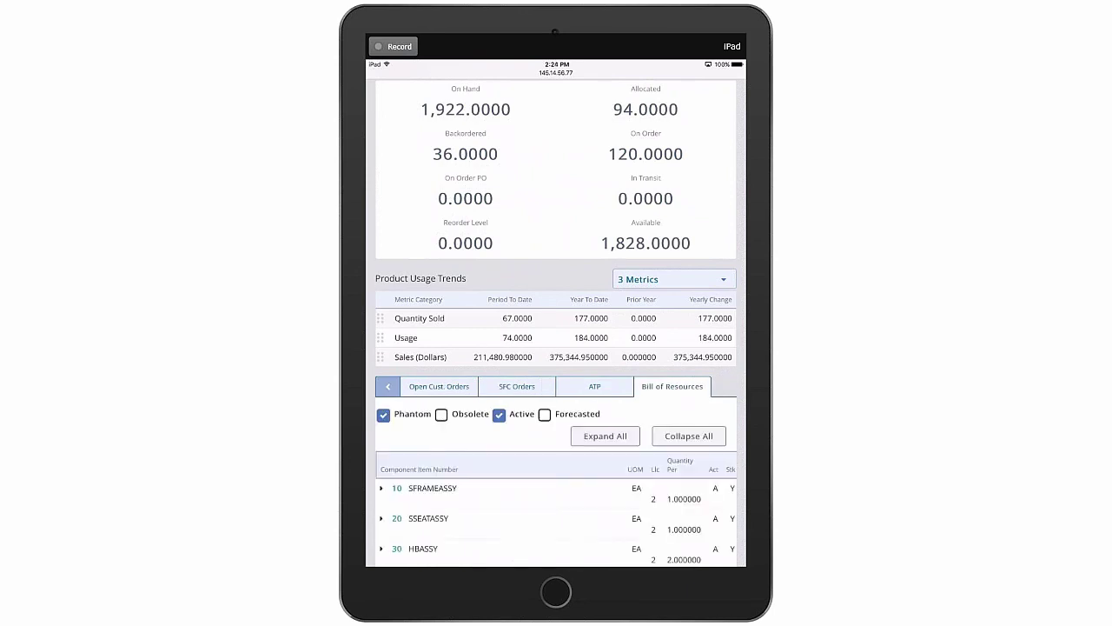
{"action": "left_click", "coordinate": [380, 488]}
{"action": "scroll", "coordinate": [556, 348], "scroll_direction": "down", "scroll_amount": 4}
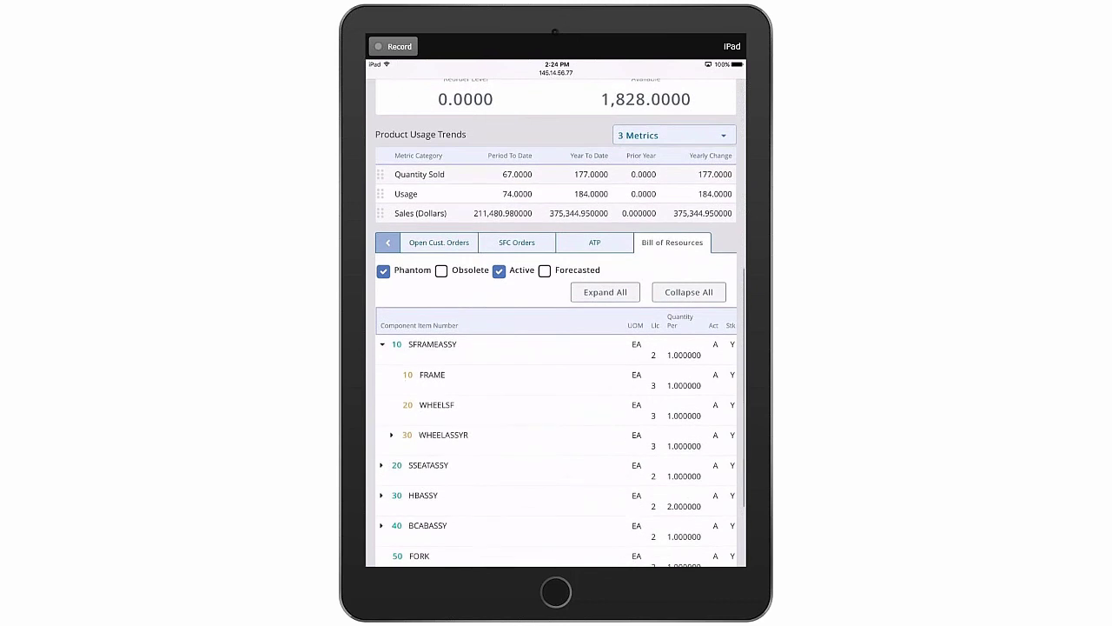
{"action": "left_click", "coordinate": [391, 434]}
{"action": "scroll", "coordinate": [556, 347], "scroll_direction": "down", "scroll_amount": 3}
Start a new order entry for the customer Dove Equipment and set the order type to Quote
{"action": "scroll", "coordinate": [556, 348], "scroll_direction": "up", "scroll_amount": 5}
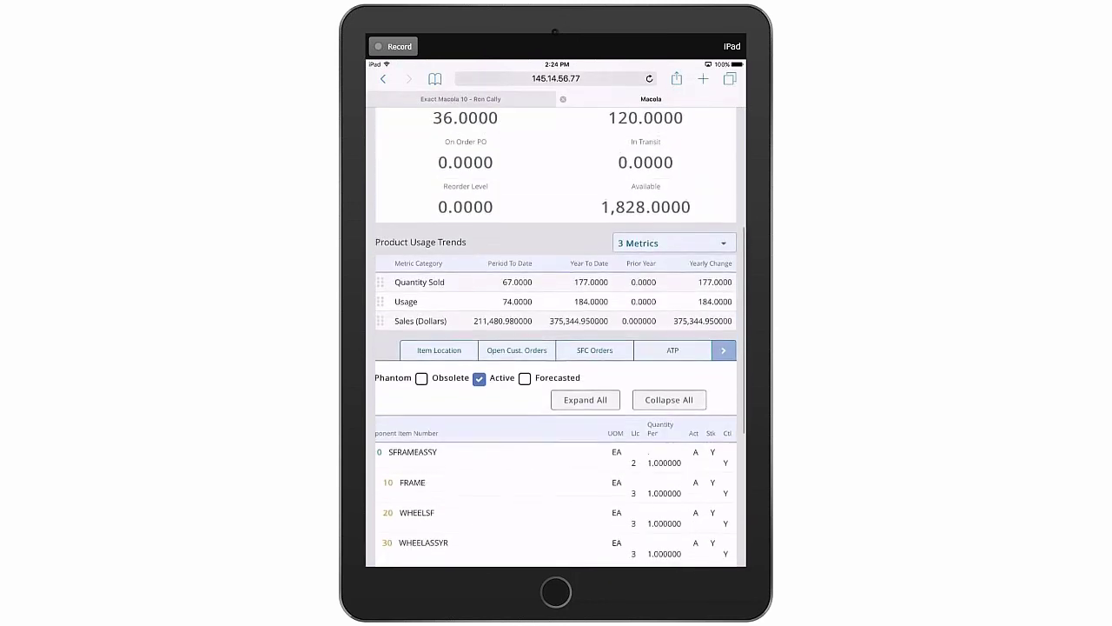
{"action": "scroll", "coordinate": [556, 339], "scroll_direction": "up", "scroll_amount": 4}
{"action": "scroll", "coordinate": [556, 338], "scroll_direction": "up", "scroll_amount": 3}
{"action": "scroll", "coordinate": [556, 339], "scroll_direction": "up", "scroll_amount": 1}
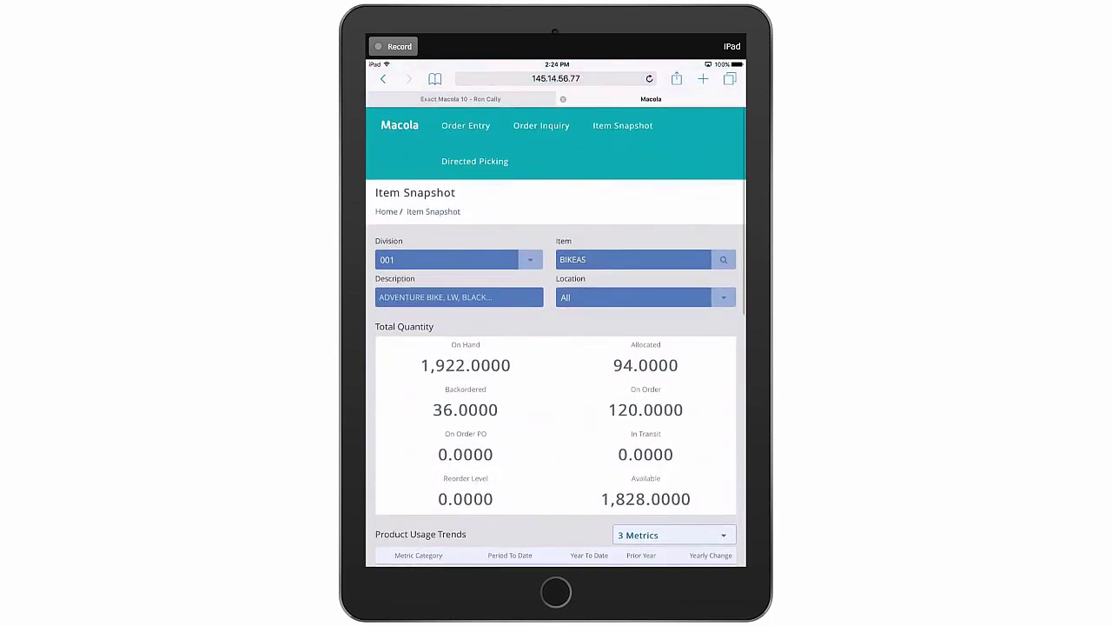
{"action": "left_click", "coordinate": [466, 126]}
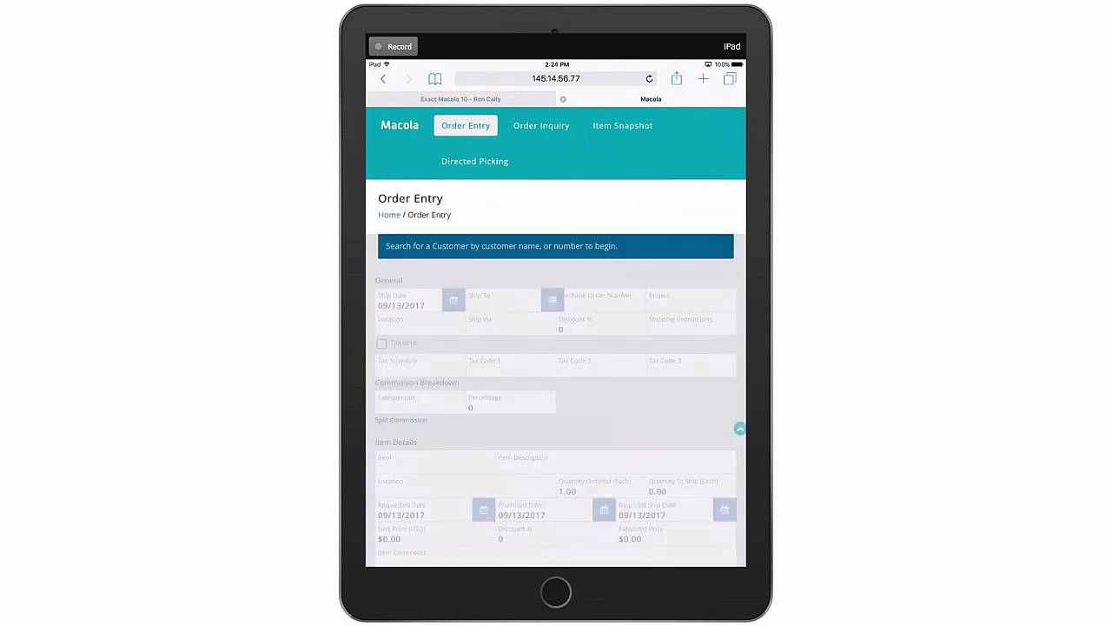
{"action": "left_click", "coordinate": [387, 246]}
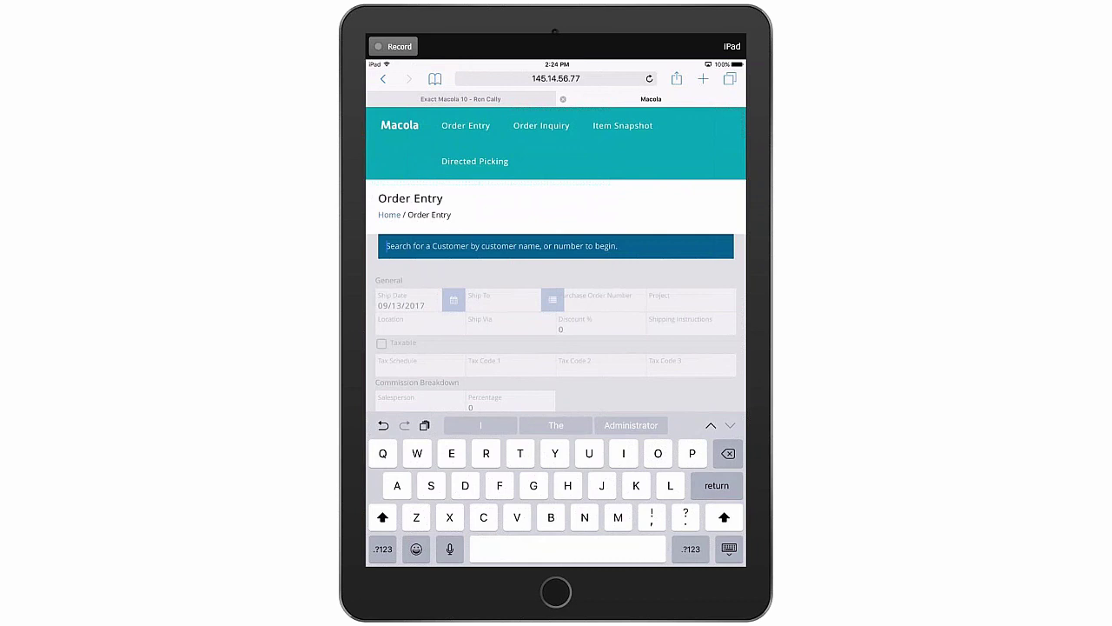
{"action": "type", "text": "2"}
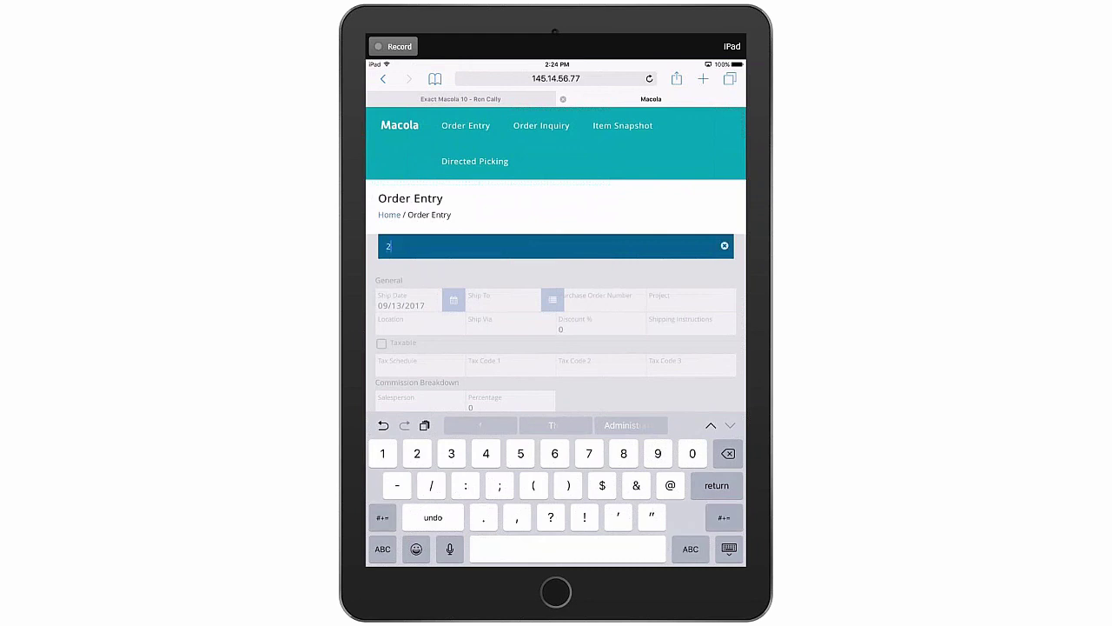
{"action": "type", "text": "03"}
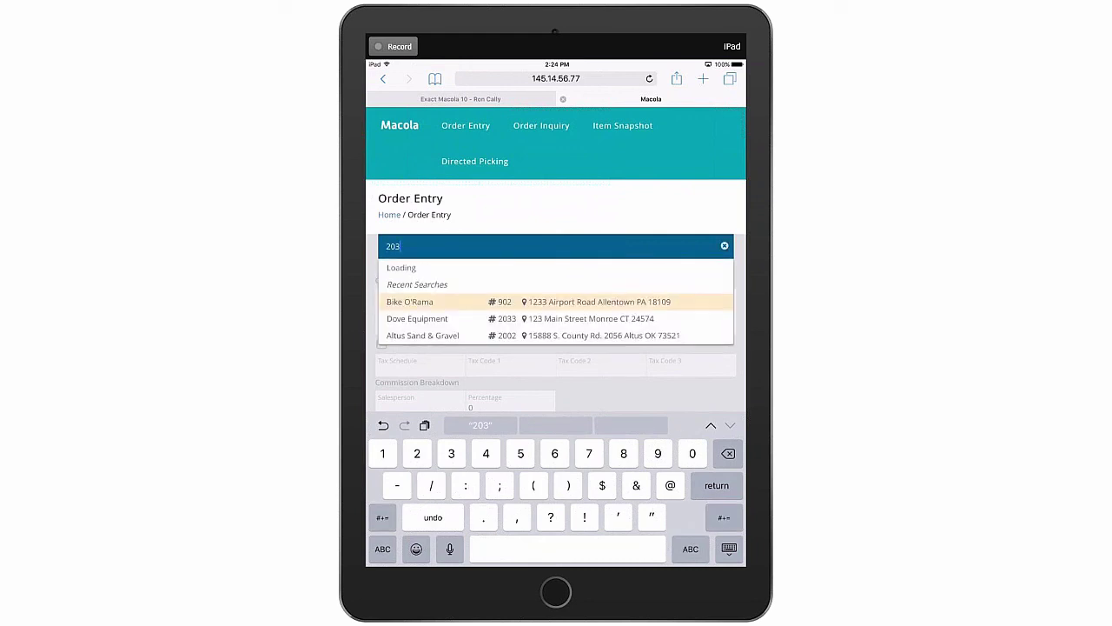
{"action": "type", "text": "3"}
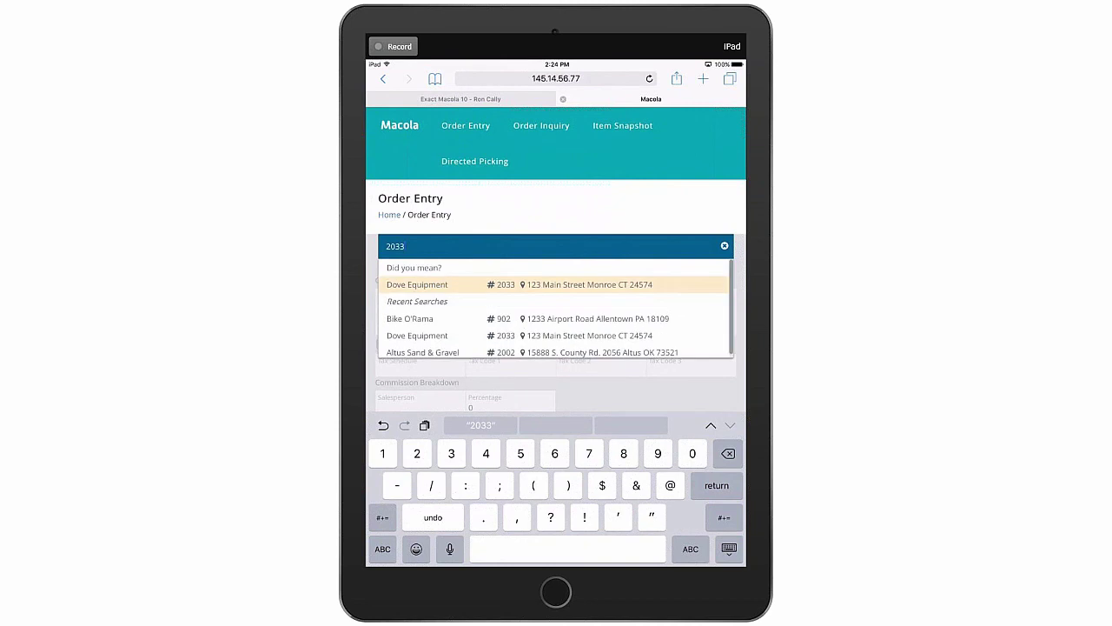
{"action": "key", "text": "Return"}
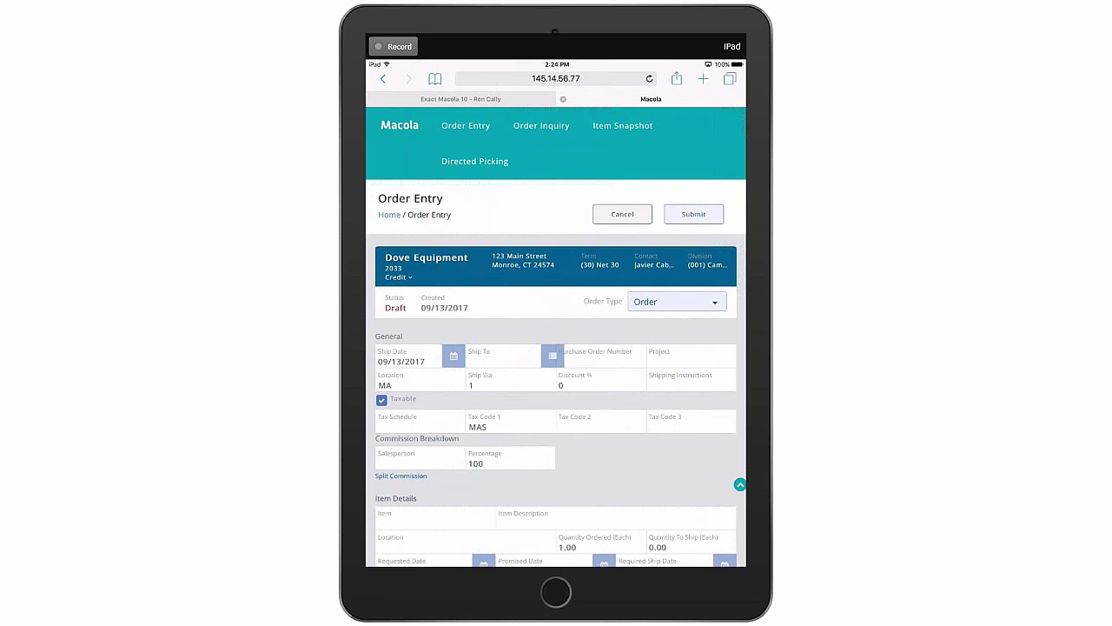
{"action": "left_click", "coordinate": [677, 301]}
{"action": "left_click", "coordinate": [660, 322]}
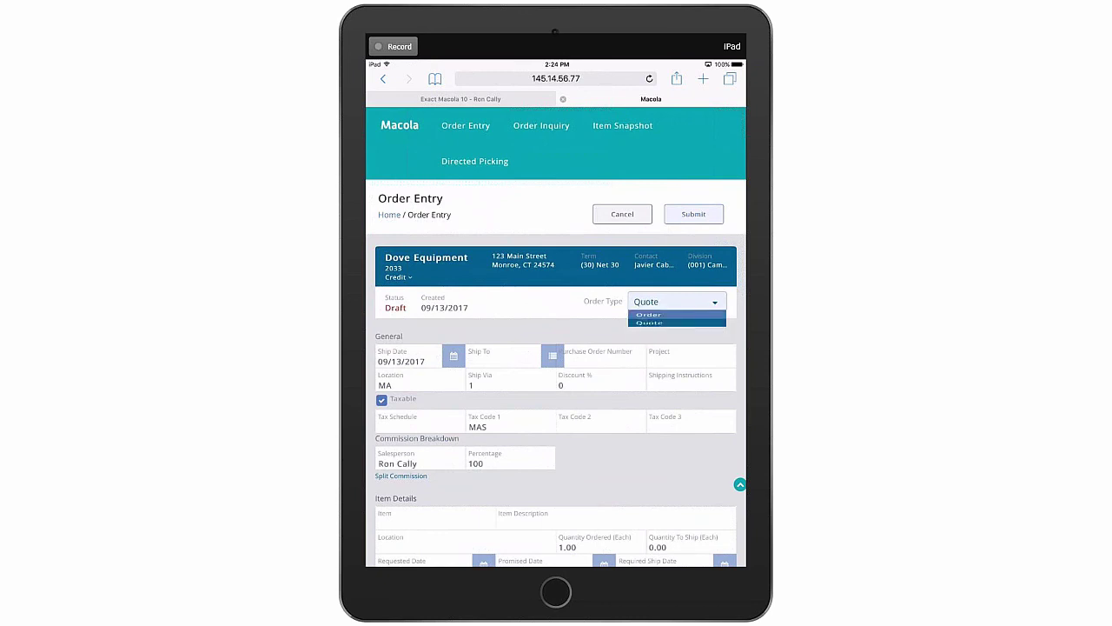
Add one SLE-30-T460 30HP oil free scroll compressor as a line item on the quote
{"action": "scroll", "coordinate": [556, 347], "scroll_direction": "down", "scroll_amount": 1}
{"action": "scroll", "coordinate": [556, 347], "scroll_direction": "down", "scroll_amount": 1}
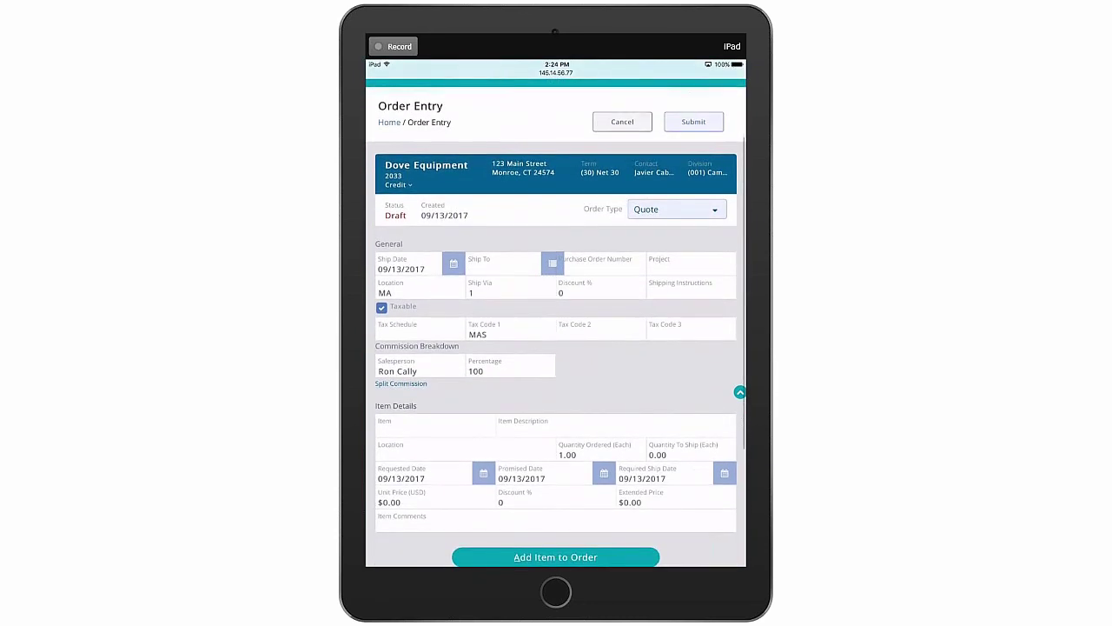
{"action": "left_click", "coordinate": [435, 426]}
{"action": "type", "text": "Sl"}
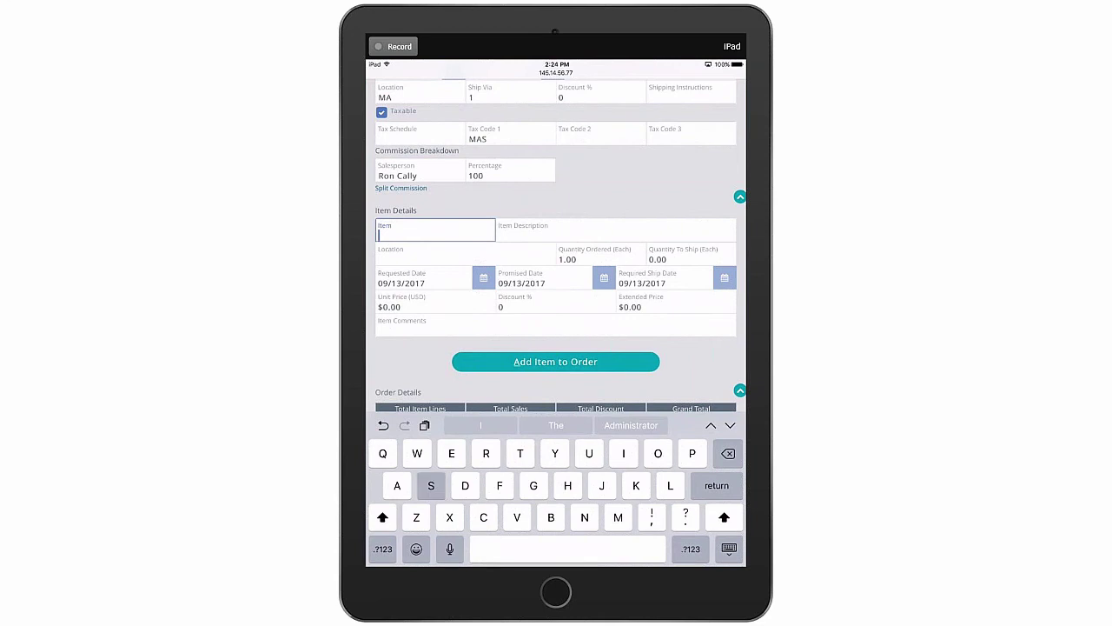
{"action": "type", "text": "e"}
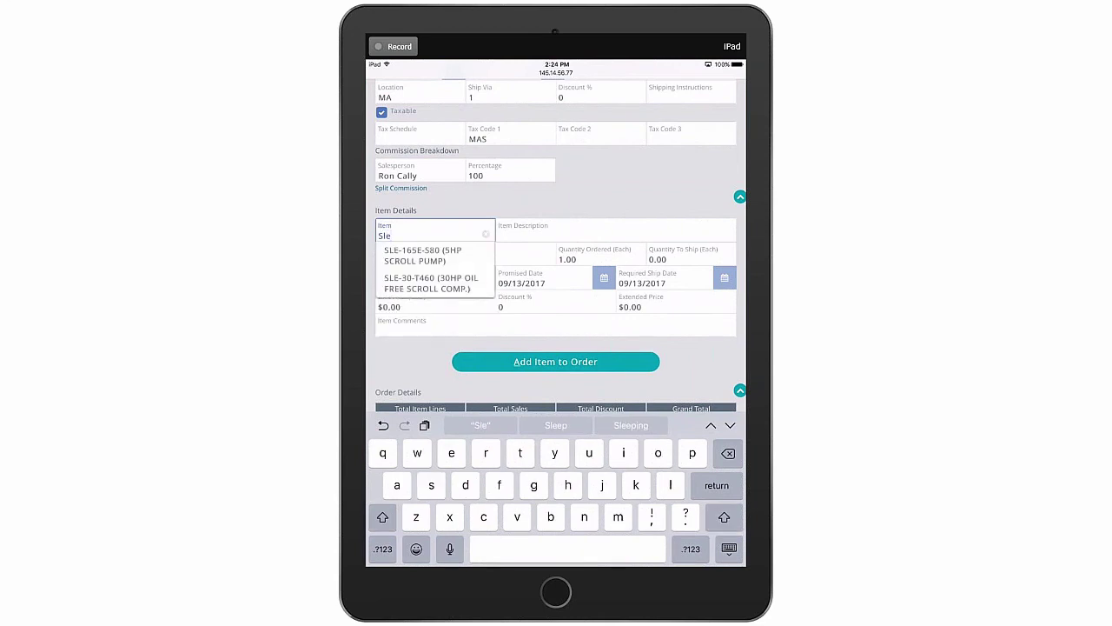
{"action": "left_click", "coordinate": [430, 283]}
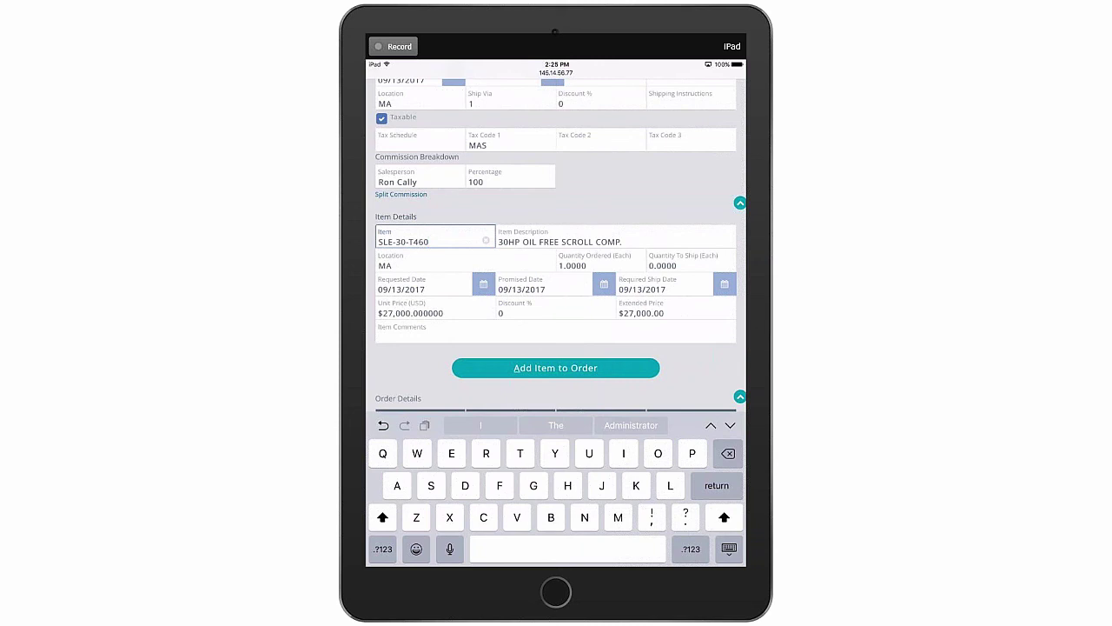
{"action": "left_click", "coordinate": [555, 368]}
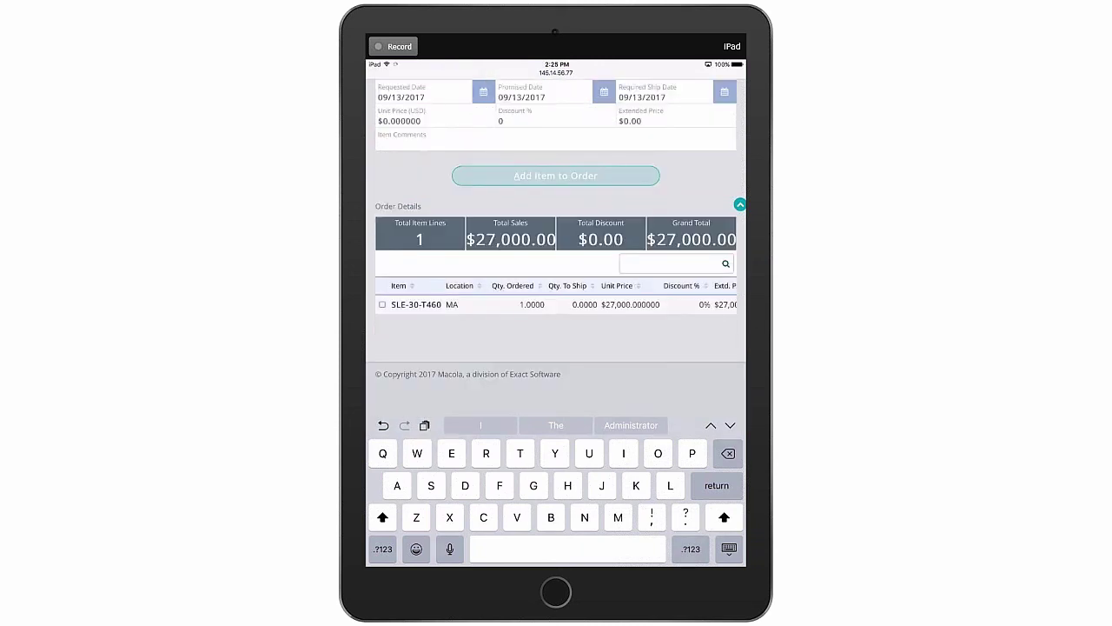
Submit the Dove Equipment quote
{"action": "left_click", "coordinate": [728, 548]}
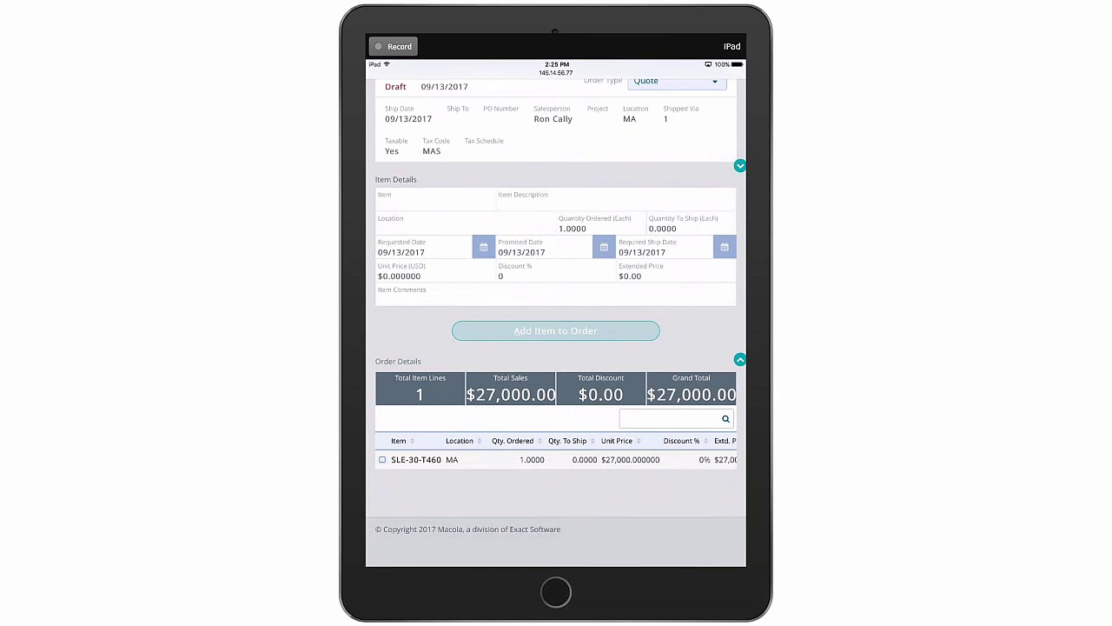
{"action": "scroll", "coordinate": [557, 316], "scroll_direction": "up", "scroll_amount": 3}
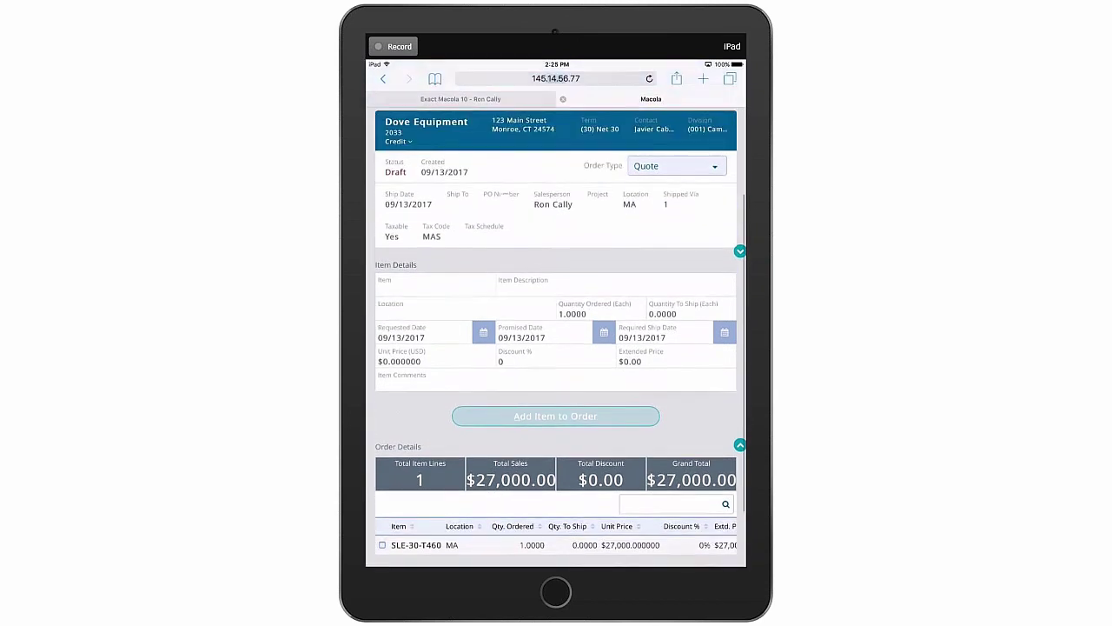
{"action": "scroll", "coordinate": [556, 330], "scroll_direction": "up", "scroll_amount": 3}
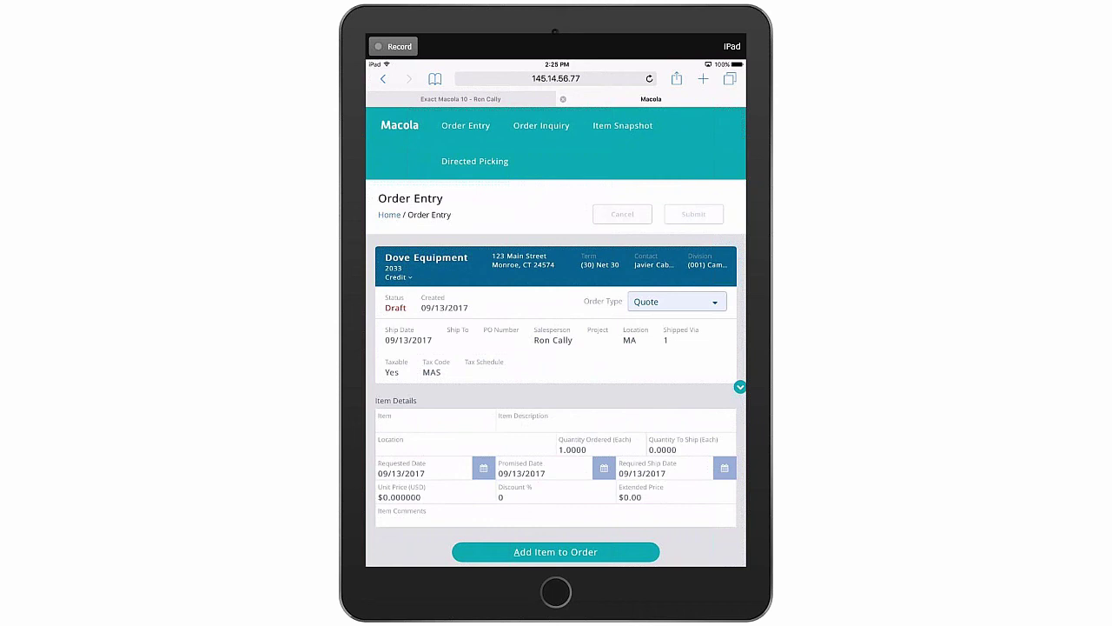
Look up the Dove Equipment quote by its number in Order Inquiry and convert it to a new order
{"action": "left_click", "coordinate": [541, 125]}
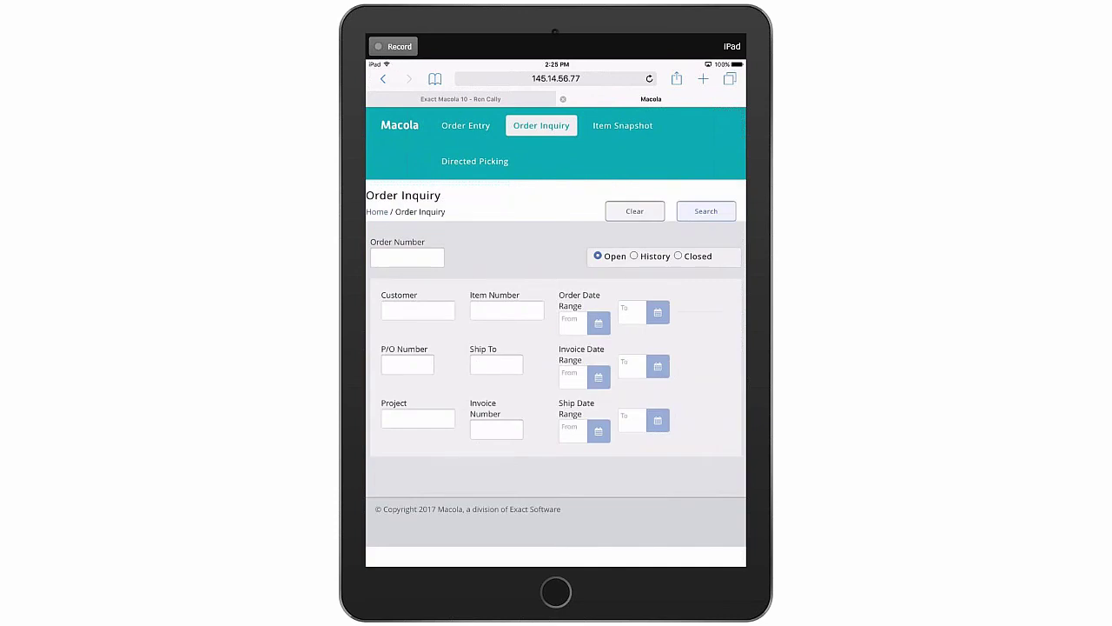
{"action": "left_click", "coordinate": [407, 257]}
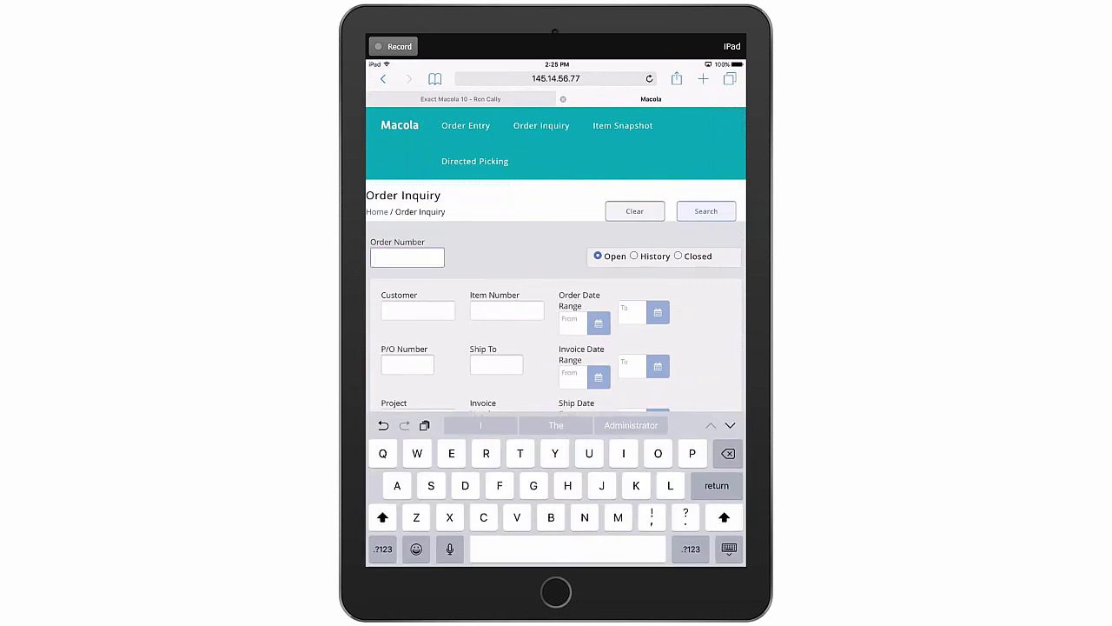
{"action": "type", "text": "2"}
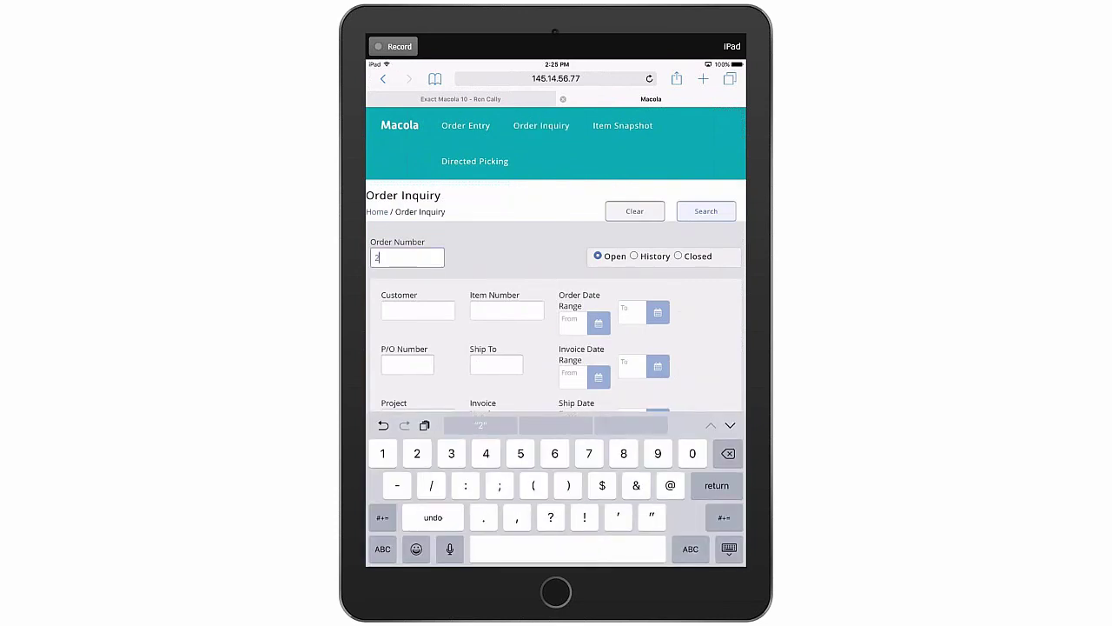
{"action": "type", "text": "59"}
{"action": "key", "text": "Return"}
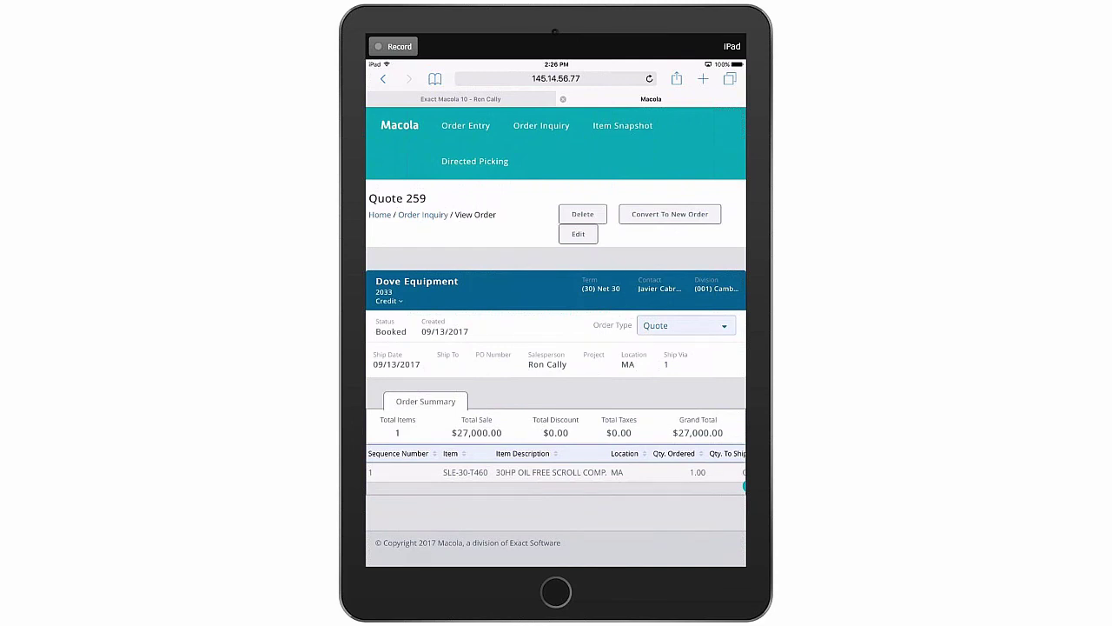
{"action": "left_click", "coordinate": [670, 214]}
{"action": "left_click", "coordinate": [617, 205]}
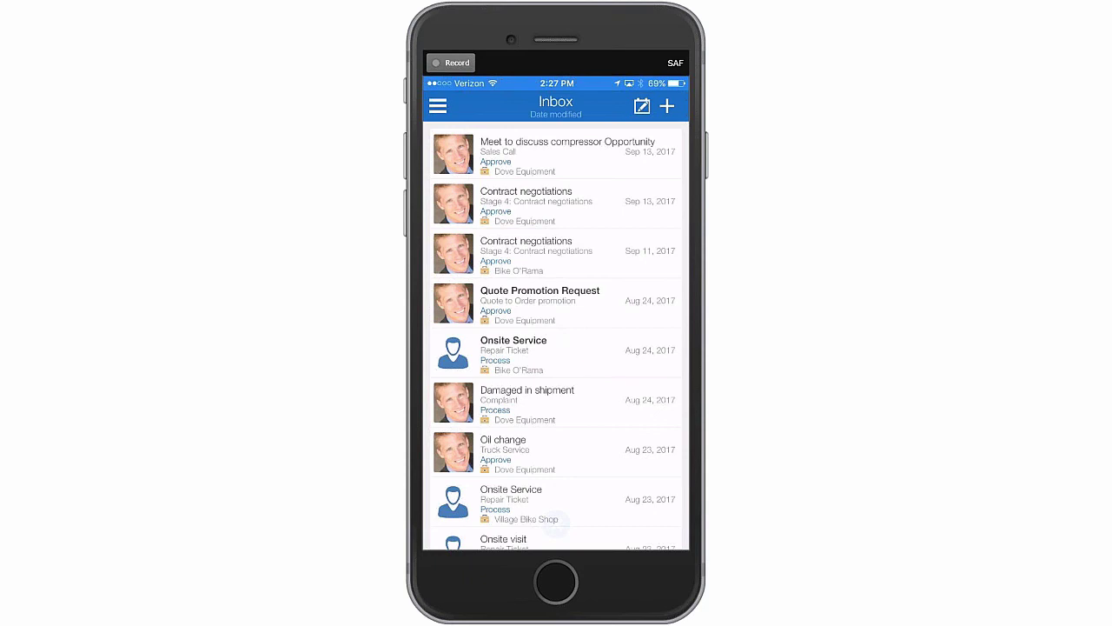
Switch to the phone app's Inbox and review the workflow and details of the "Meet to discuss compressor Opportunity" sales call
{"action": "left_click", "coordinate": [565, 152]}
{"action": "left_click_drag", "start_coordinate": [609, 211], "coordinate": [487, 212]}
{"action": "scroll", "coordinate": [556, 347], "scroll_direction": "down", "scroll_amount": 4}
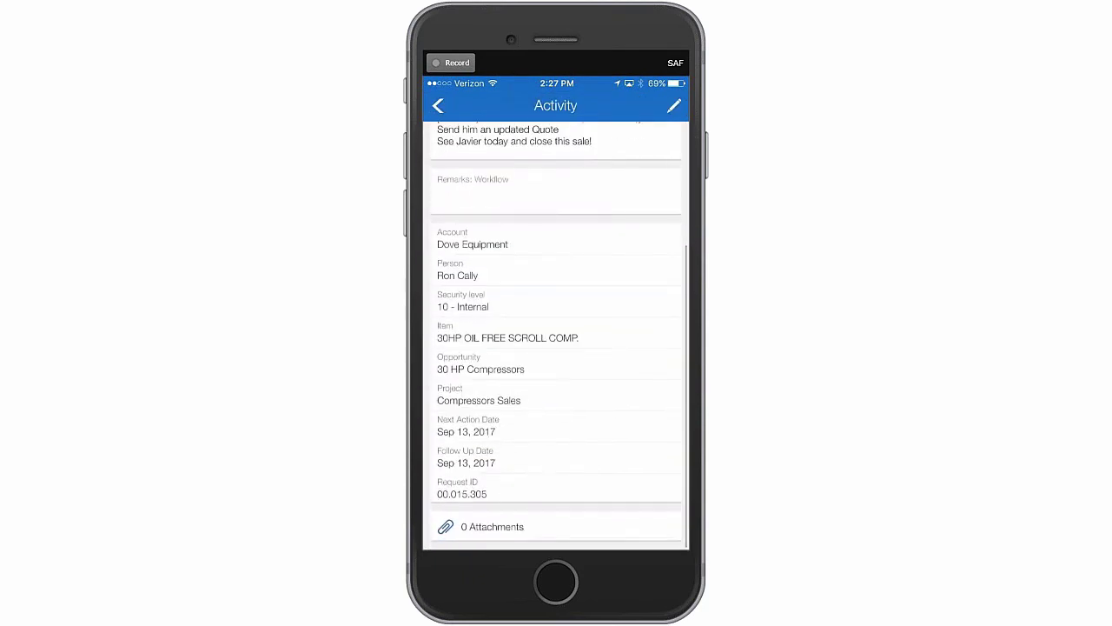
{"action": "scroll", "coordinate": [556, 347], "scroll_direction": "up", "scroll_amount": 1}
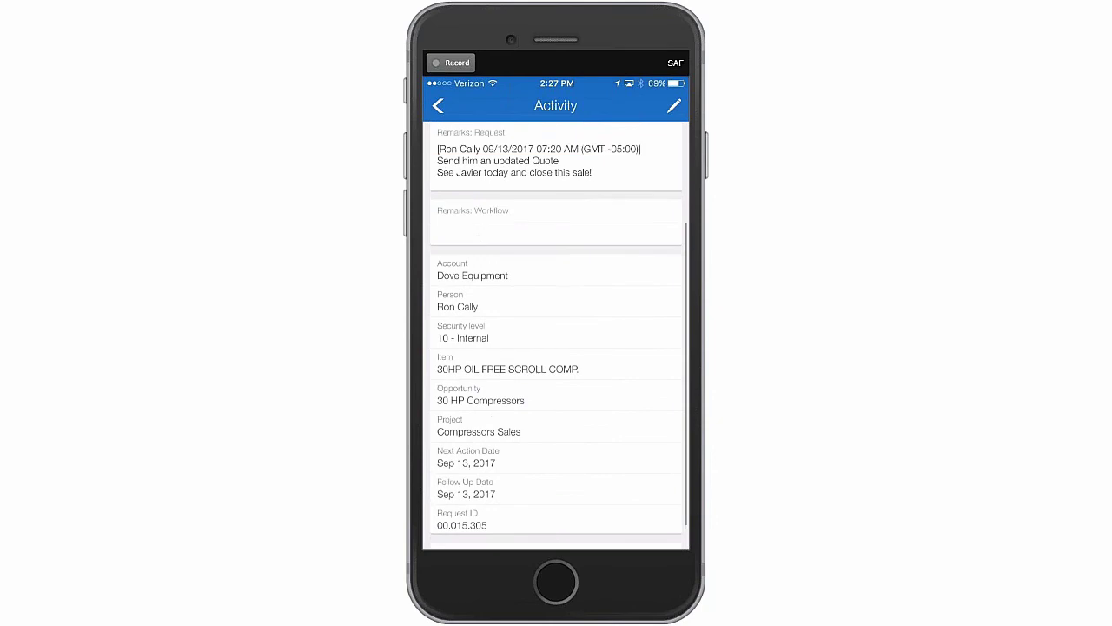
{"action": "left_click", "coordinate": [438, 105]}
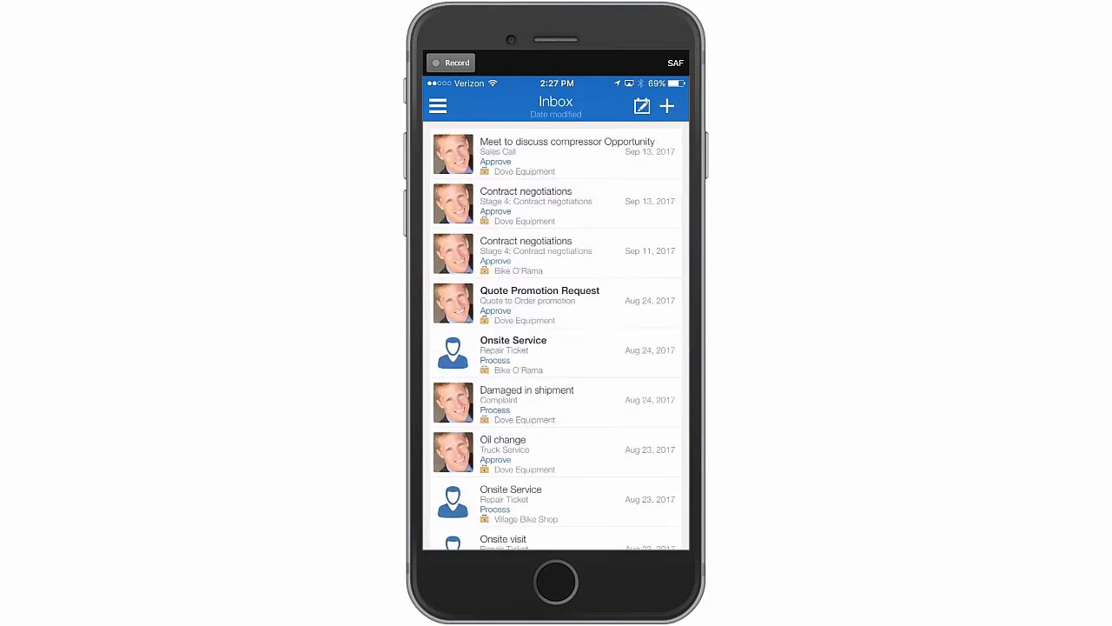
Review the workflow stage and details of the open "Damaged in shipment" complaint and return to the Inbox
{"action": "scroll", "coordinate": [556, 335], "scroll_direction": "down", "scroll_amount": 5}
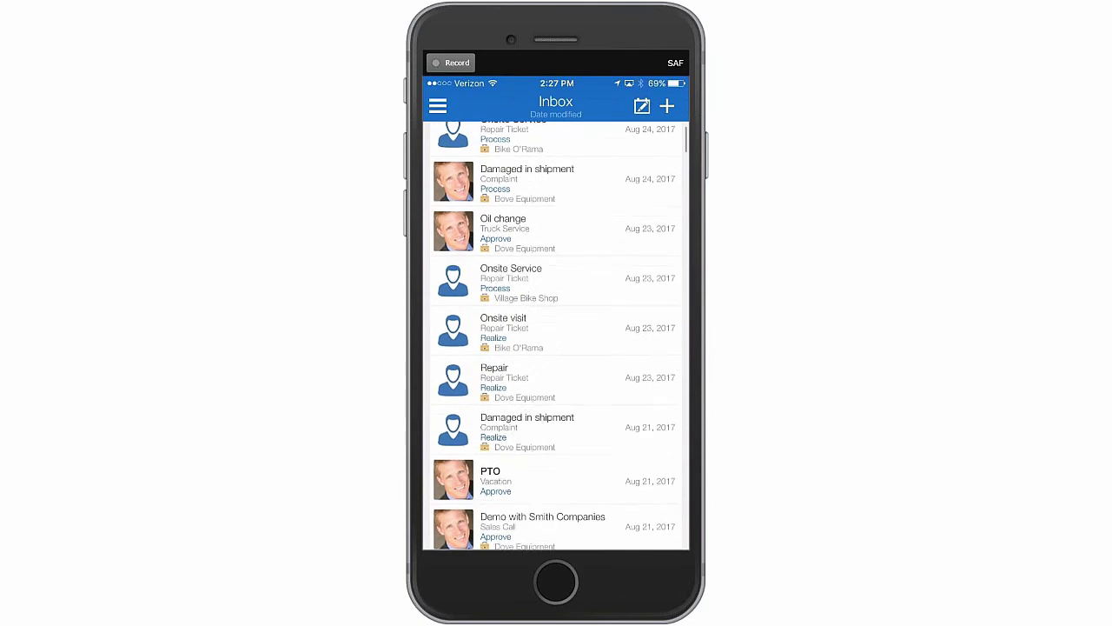
{"action": "left_click", "coordinate": [556, 390]}
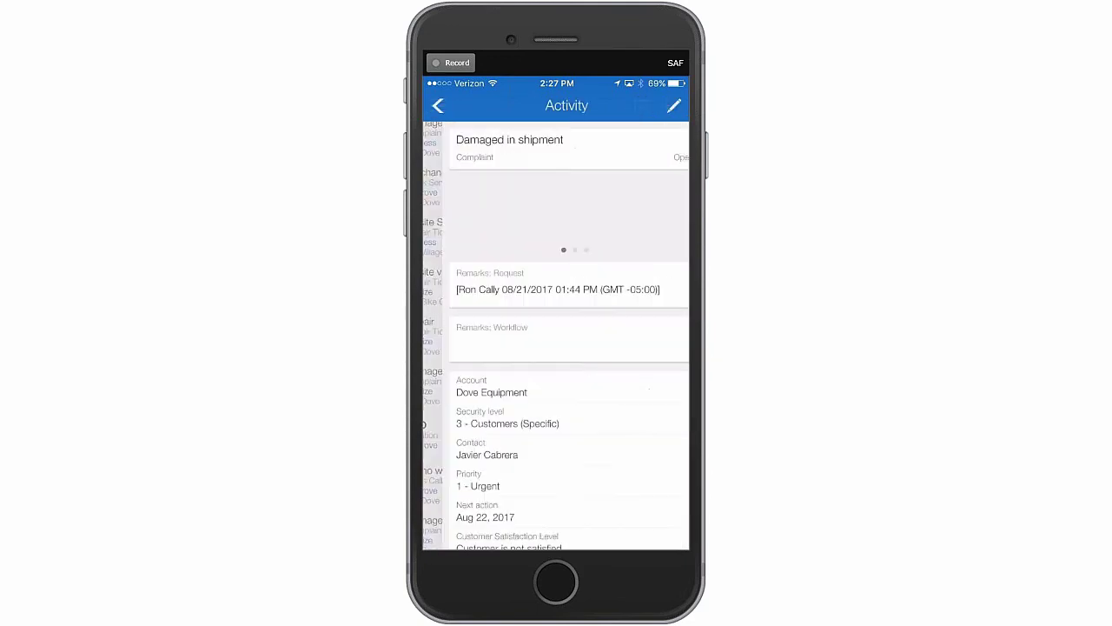
{"action": "scroll", "coordinate": [556, 334], "scroll_direction": "down", "scroll_amount": 3}
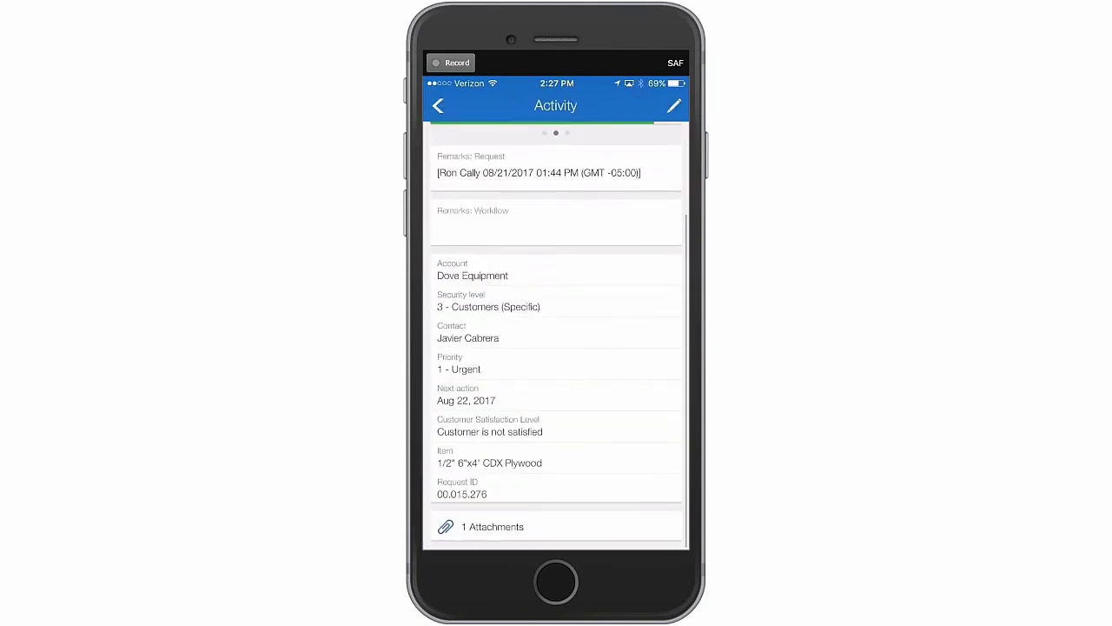
{"action": "scroll", "coordinate": [556, 335], "scroll_direction": "up", "scroll_amount": 3}
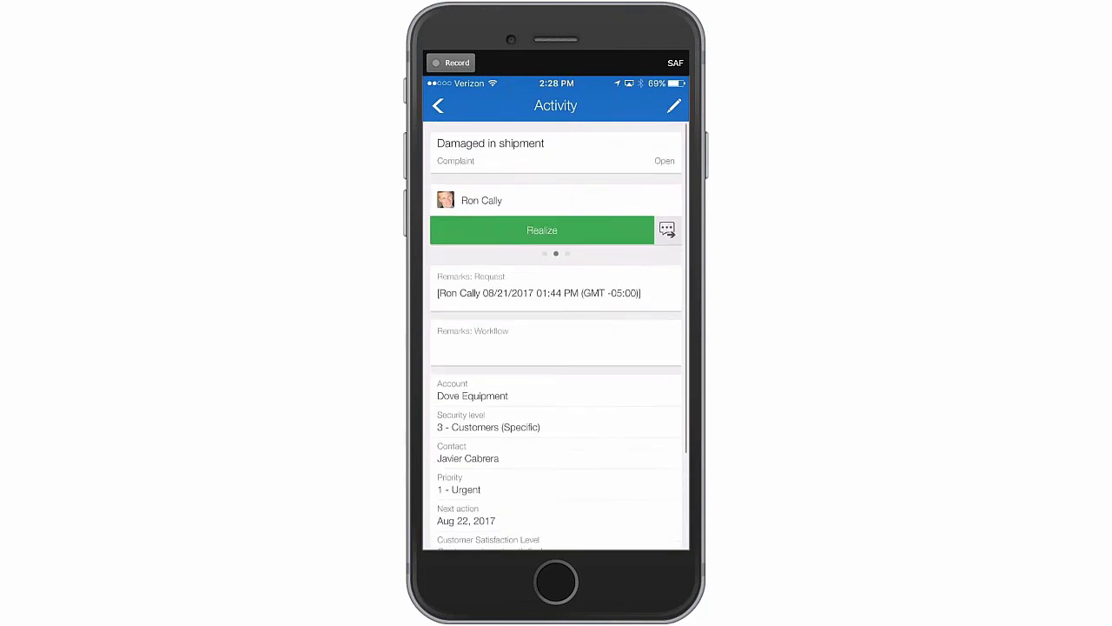
{"action": "left_click", "coordinate": [438, 105]}
{"action": "scroll", "coordinate": [556, 334], "scroll_direction": "up", "scroll_amount": 3}
Search the Item Inquiry list for the item "bikeas"
{"action": "left_click", "coordinate": [438, 105]}
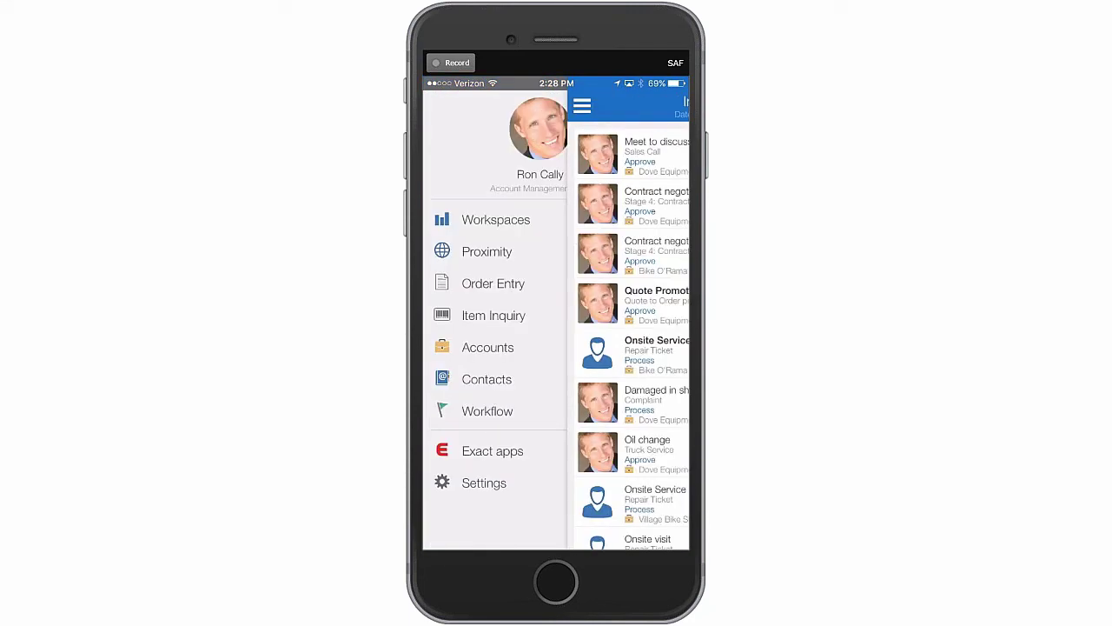
{"action": "left_click", "coordinate": [493, 315]}
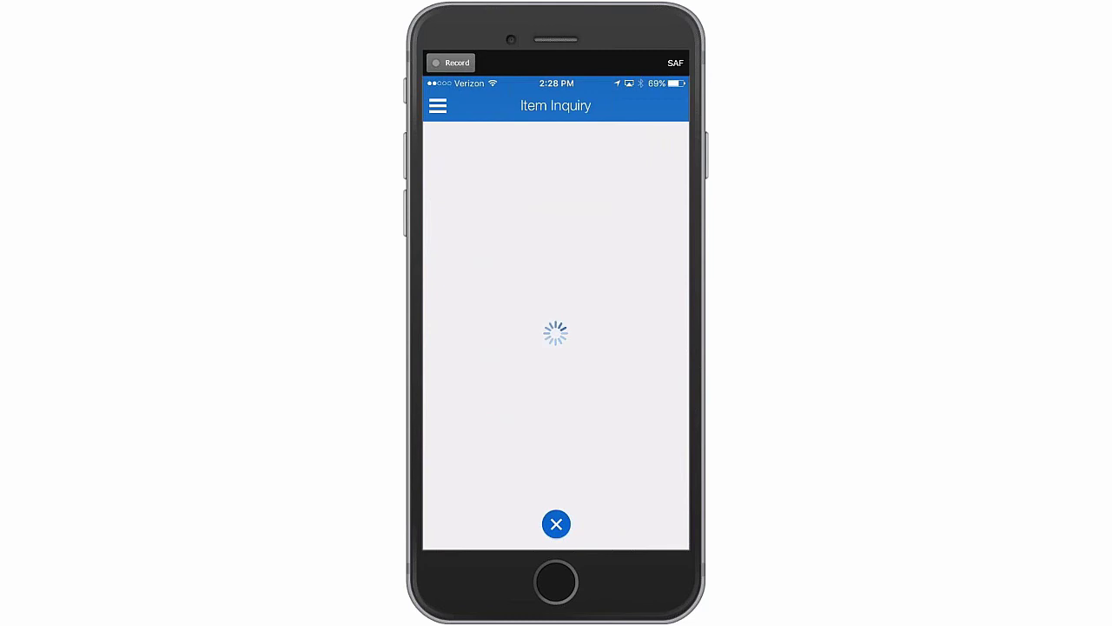
{"action": "scroll", "coordinate": [556, 339], "scroll_direction": "up", "scroll_amount": 1}
{"action": "left_click", "coordinate": [522, 139]}
{"action": "type", "text": "bikeas"}
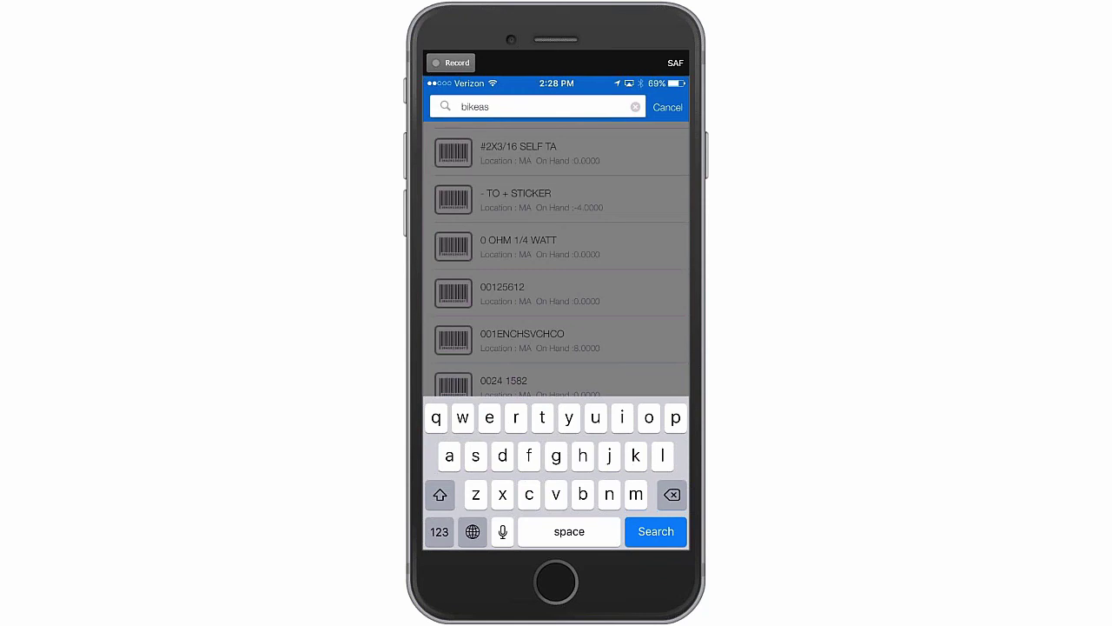
{"action": "key", "text": "Return"}
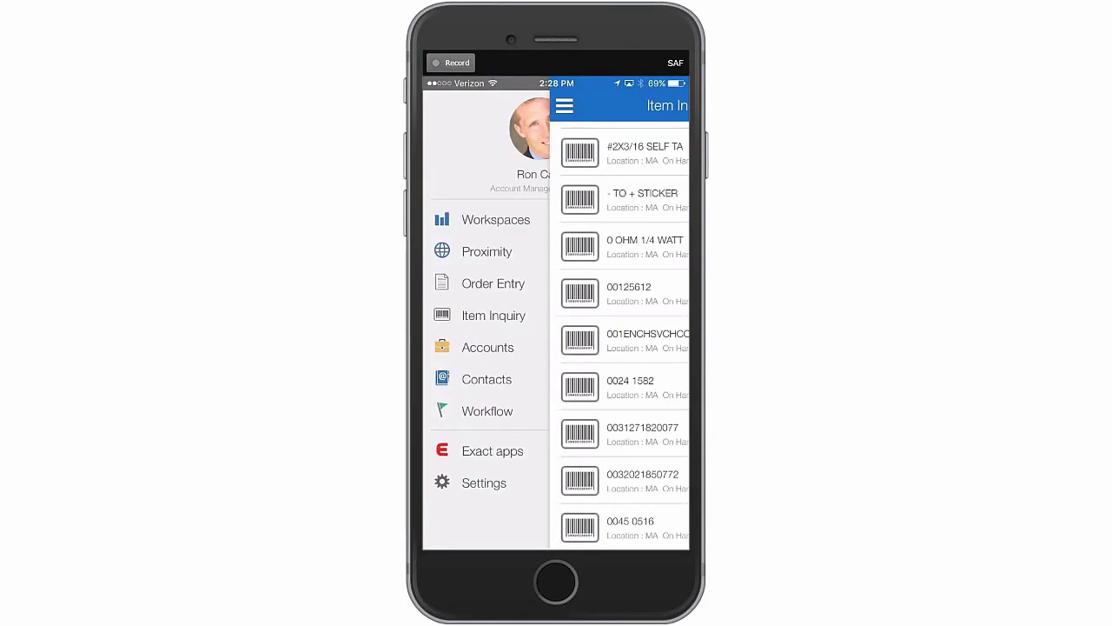
Show the recent orders and view the details of the latest Dove Equipment order
{"action": "left_click", "coordinate": [487, 284]}
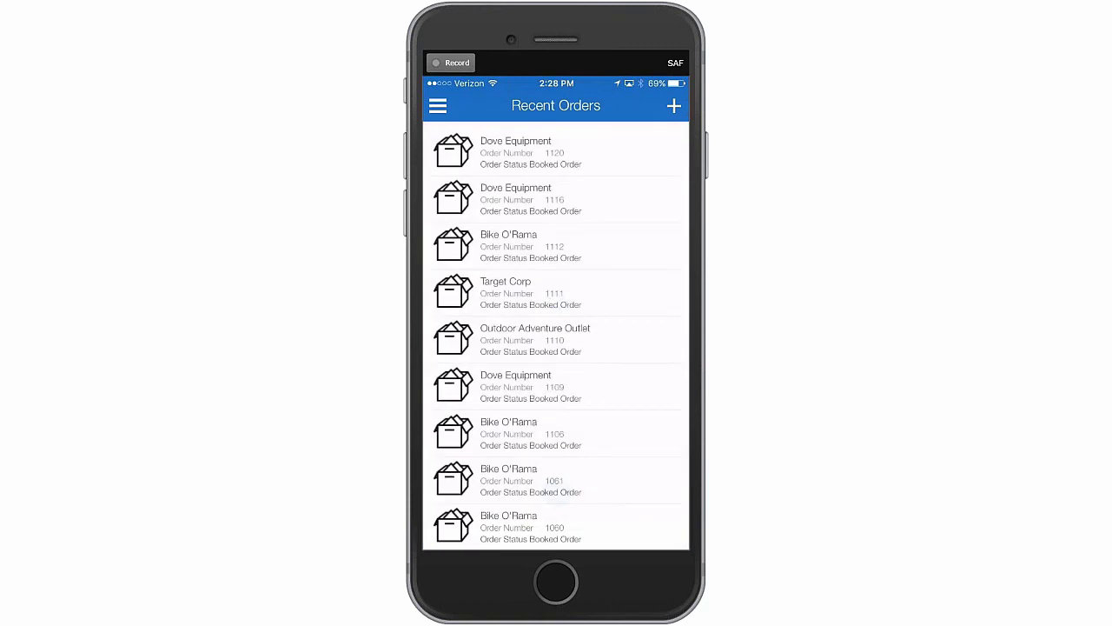
{"action": "left_click", "coordinate": [531, 152]}
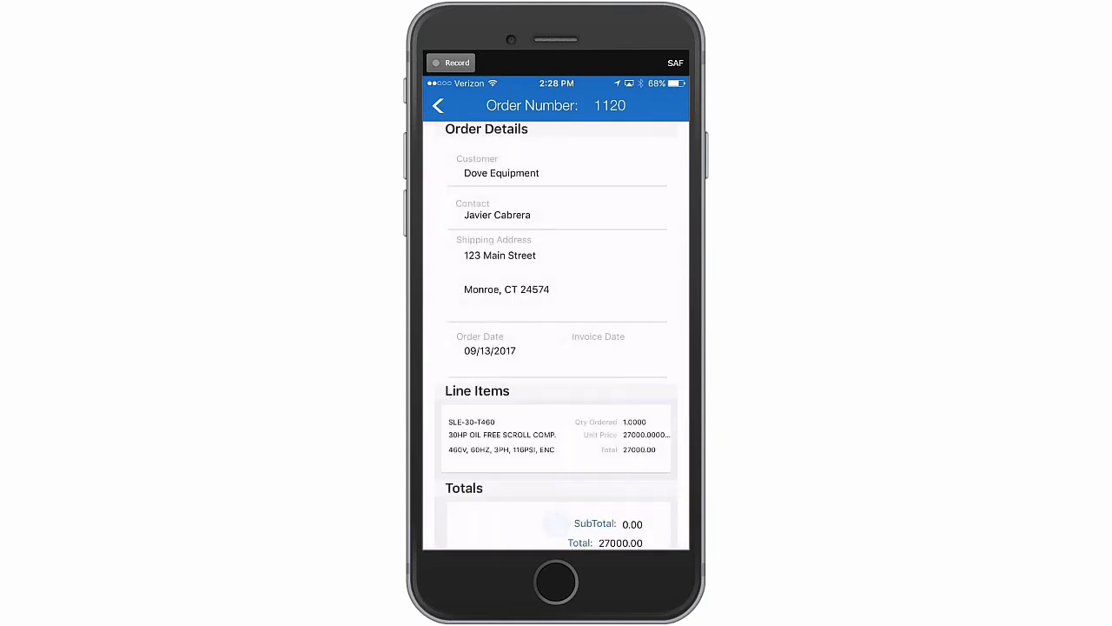
Leave the order, open the Proximity map and view the nearby Marlo MFG account and its owner contact's details
{"action": "left_click", "coordinate": [438, 105]}
{"action": "left_click", "coordinate": [437, 105]}
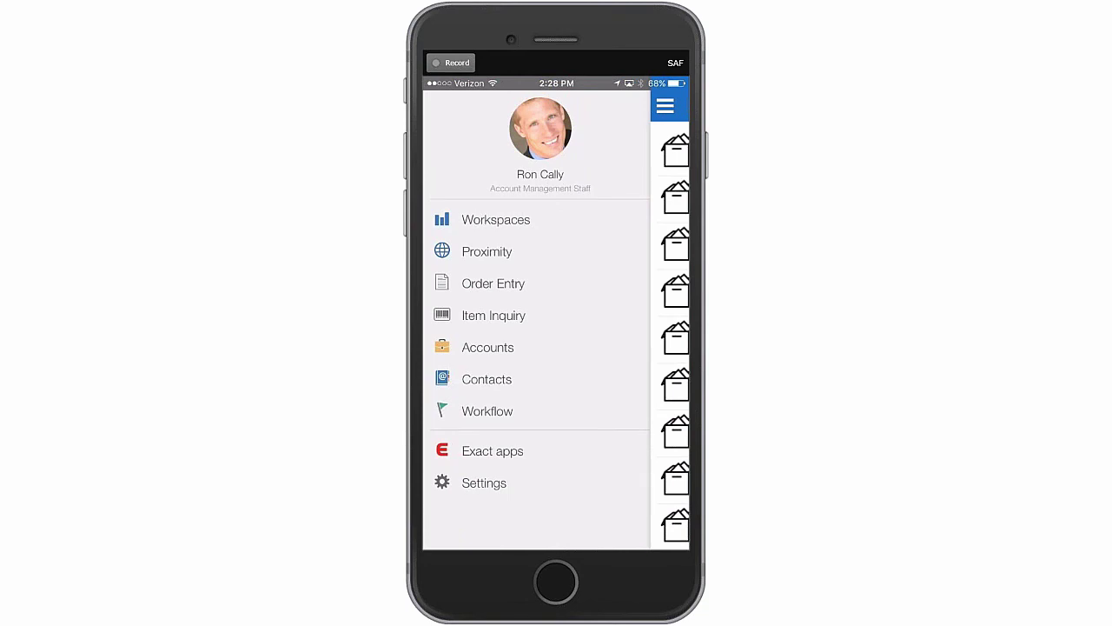
{"action": "left_click", "coordinate": [487, 252]}
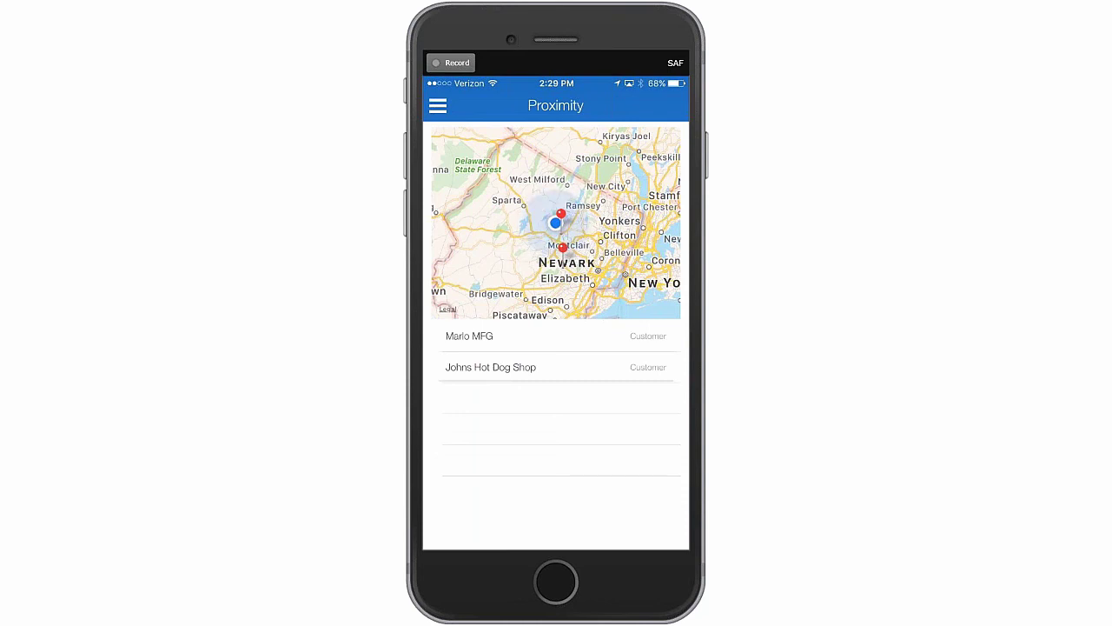
{"action": "left_click", "coordinate": [469, 335]}
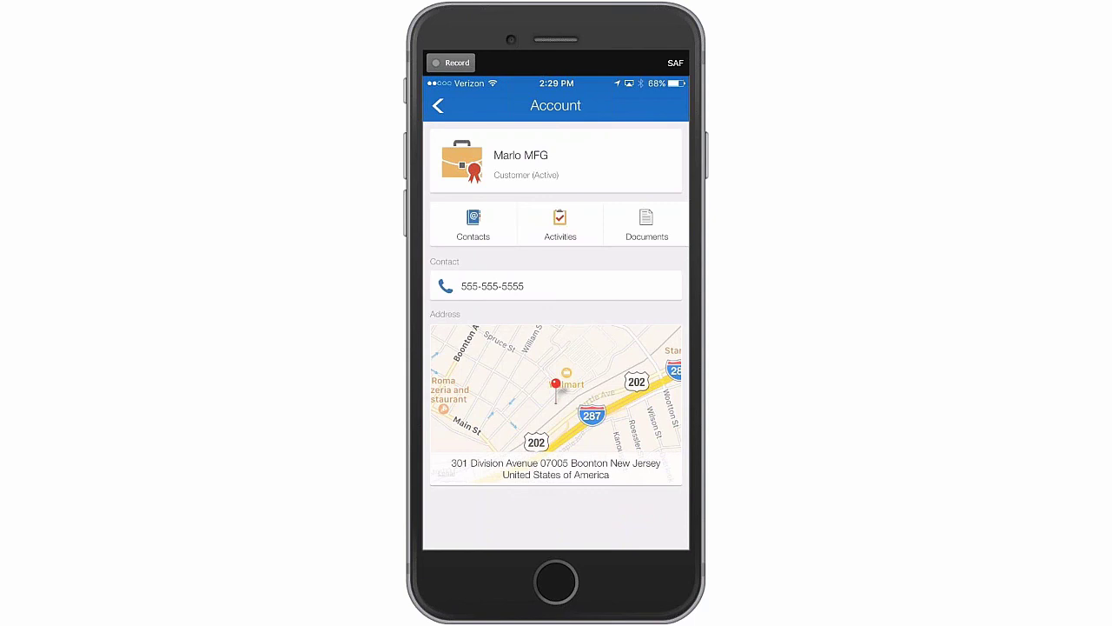
{"action": "left_click", "coordinate": [473, 224]}
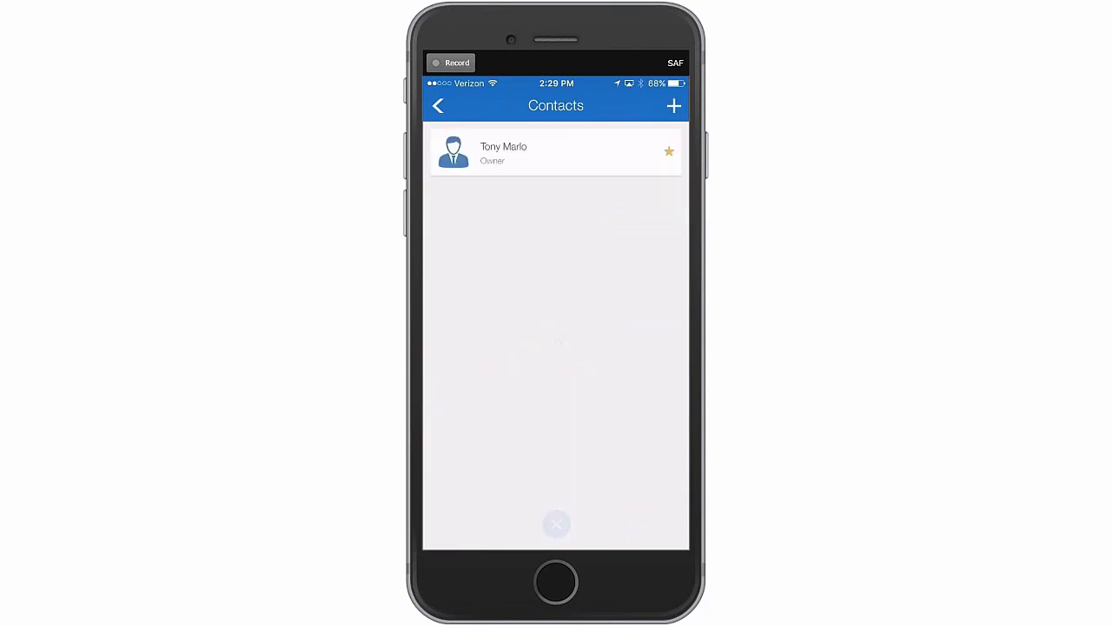
{"action": "left_click", "coordinate": [556, 152]}
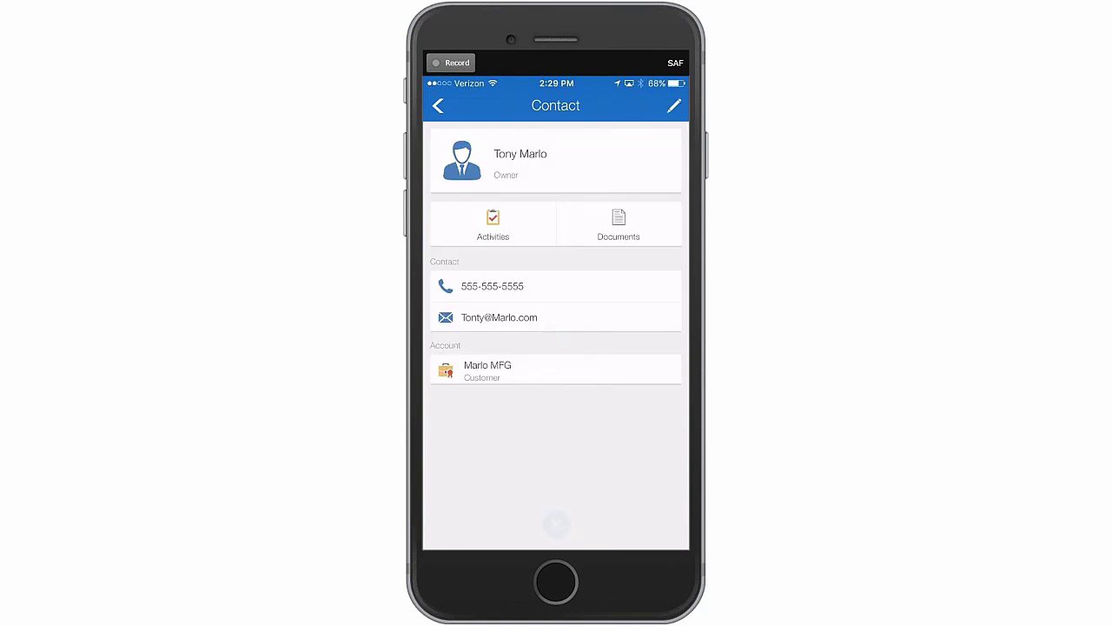
Return from the contact and account details and switch to Workspaces
{"action": "left_click", "coordinate": [438, 106]}
{"action": "left_click", "coordinate": [438, 105]}
{"action": "left_click", "coordinate": [438, 106]}
{"action": "left_click", "coordinate": [438, 105]}
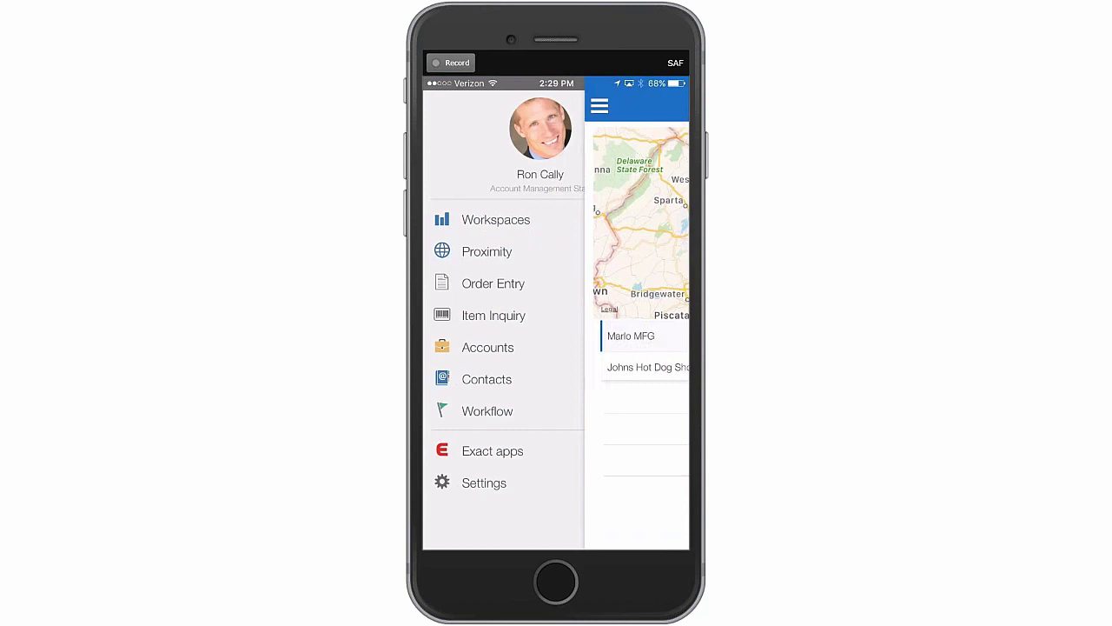
{"action": "left_click", "coordinate": [496, 220]}
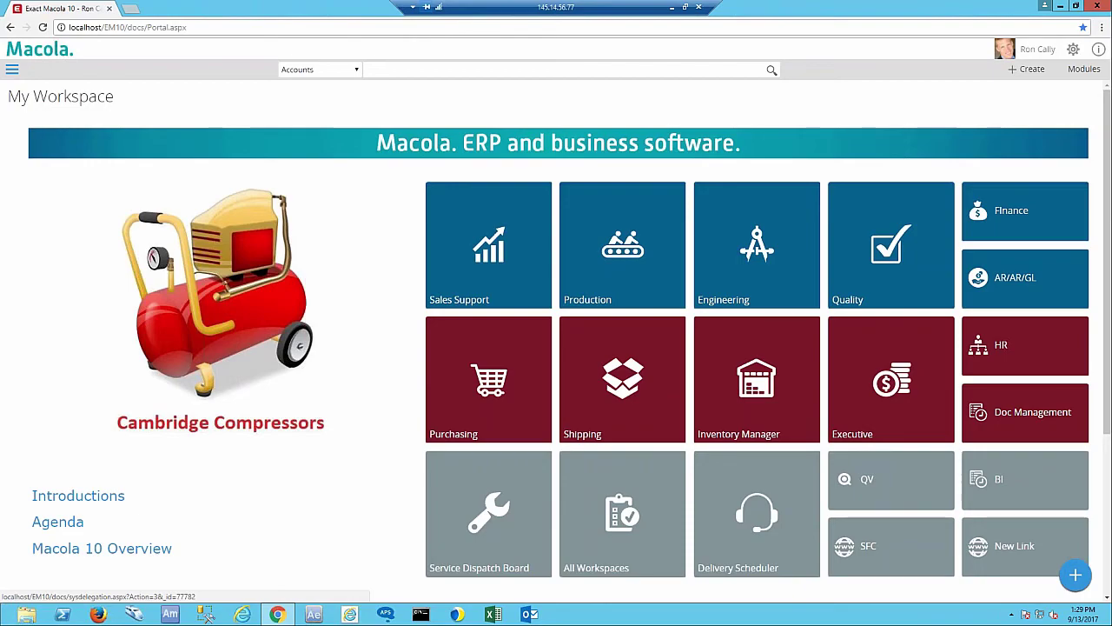
{"action": "mouse_move", "coordinate": [577, 329]}
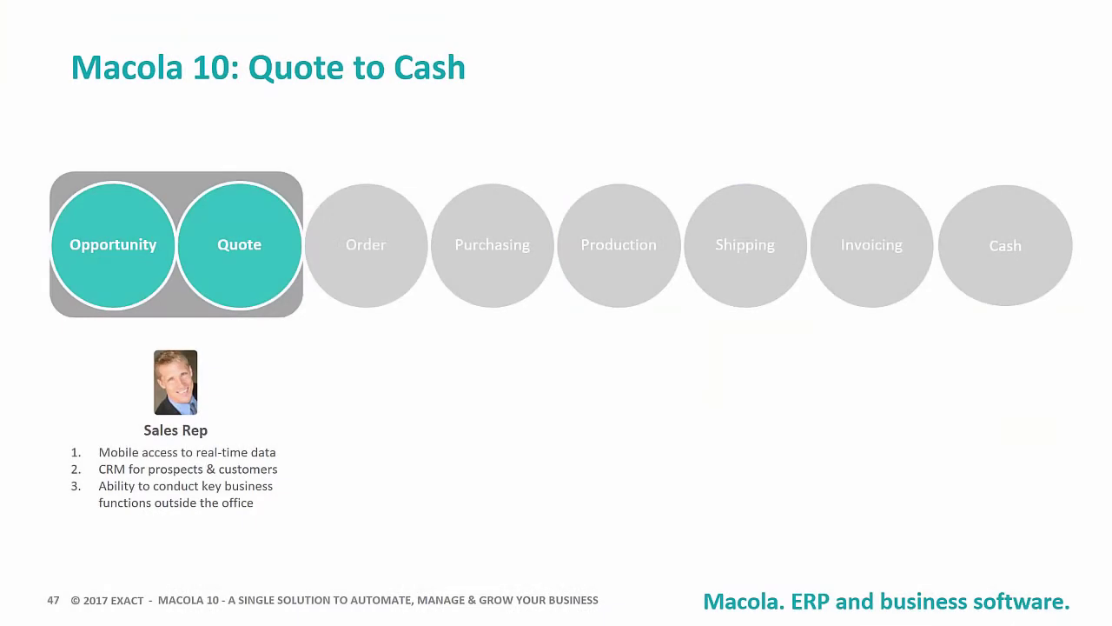
{"action": "key", "text": "Right"}
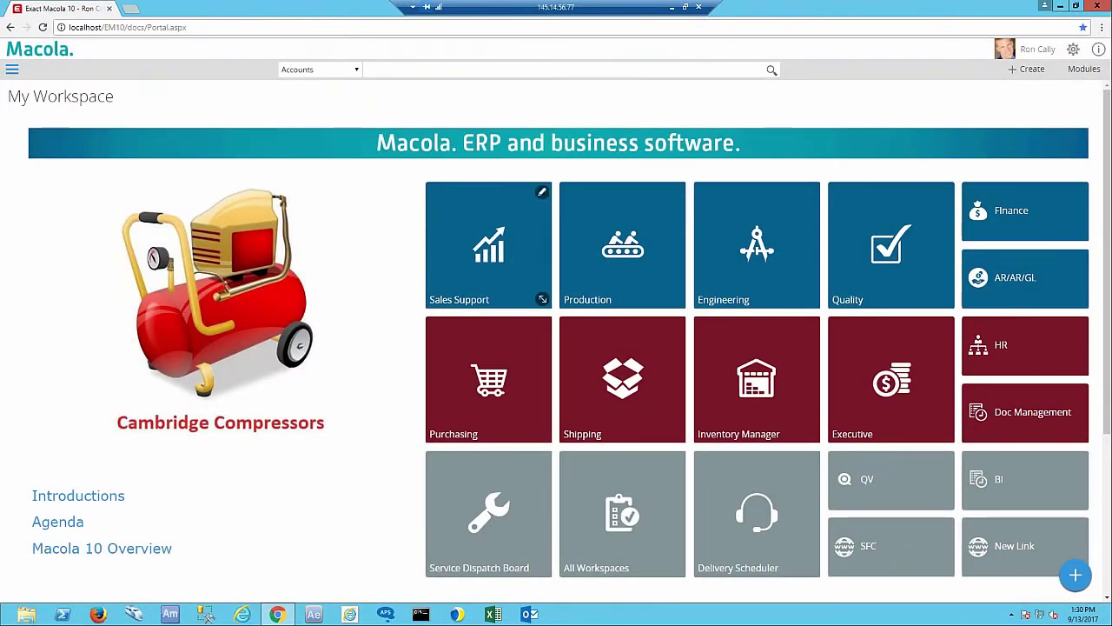
Open the Heads Up Order Alert Rush request in the Sales Support workspace and review its new Dove Equipment order and line items
{"action": "left_click", "coordinate": [491, 287]}
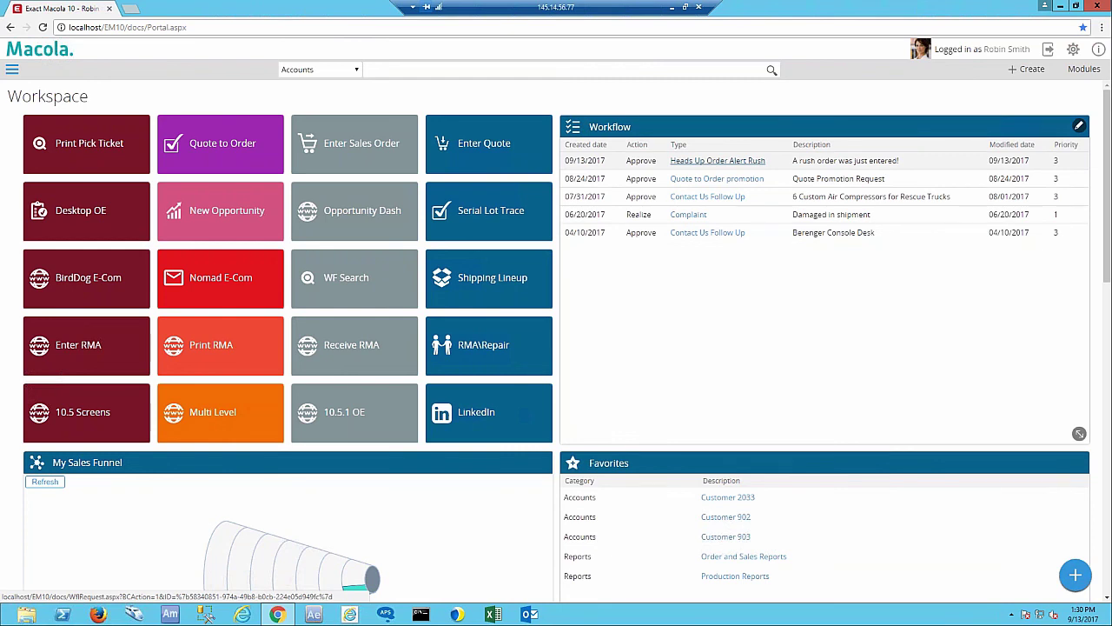
{"action": "left_click", "coordinate": [709, 163]}
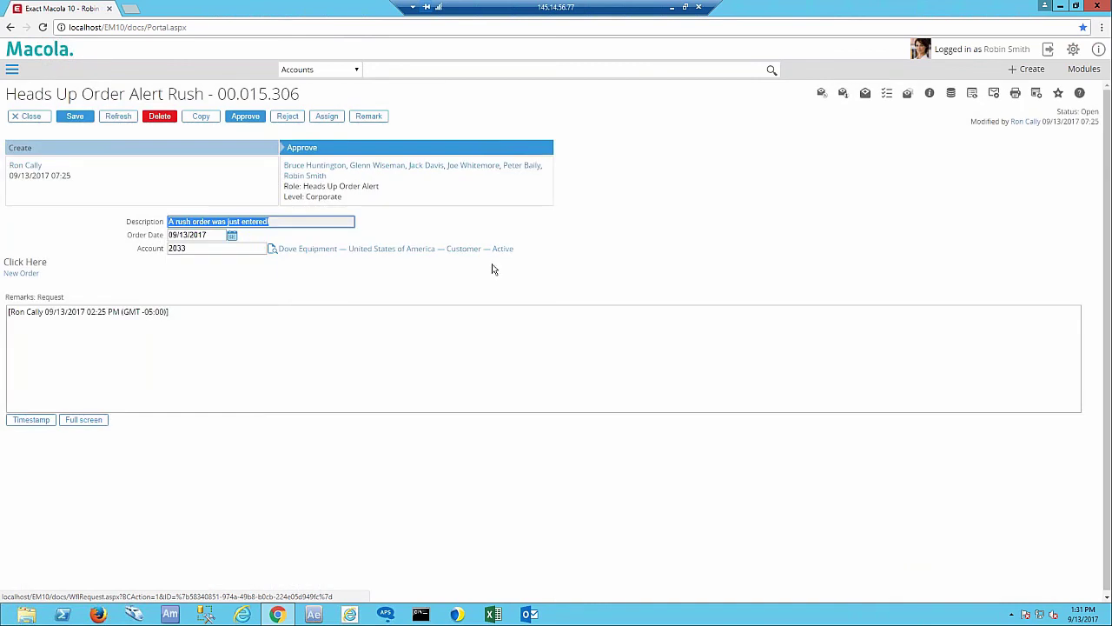
{"action": "left_click", "coordinate": [21, 273]}
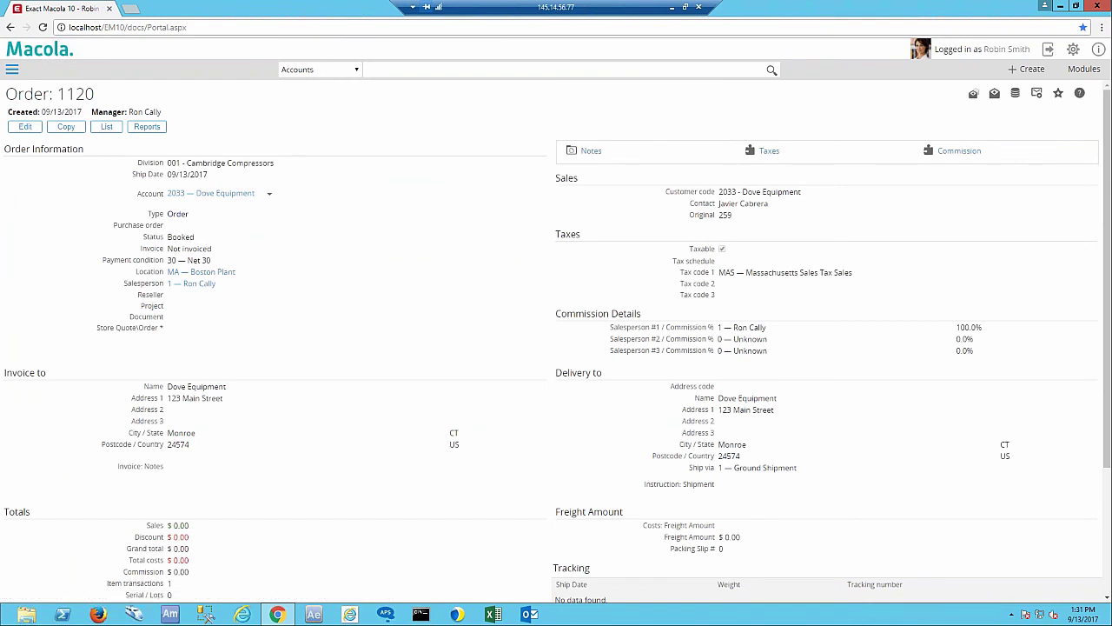
{"action": "scroll", "coordinate": [327, 304], "scroll_direction": "down", "scroll_amount": 2}
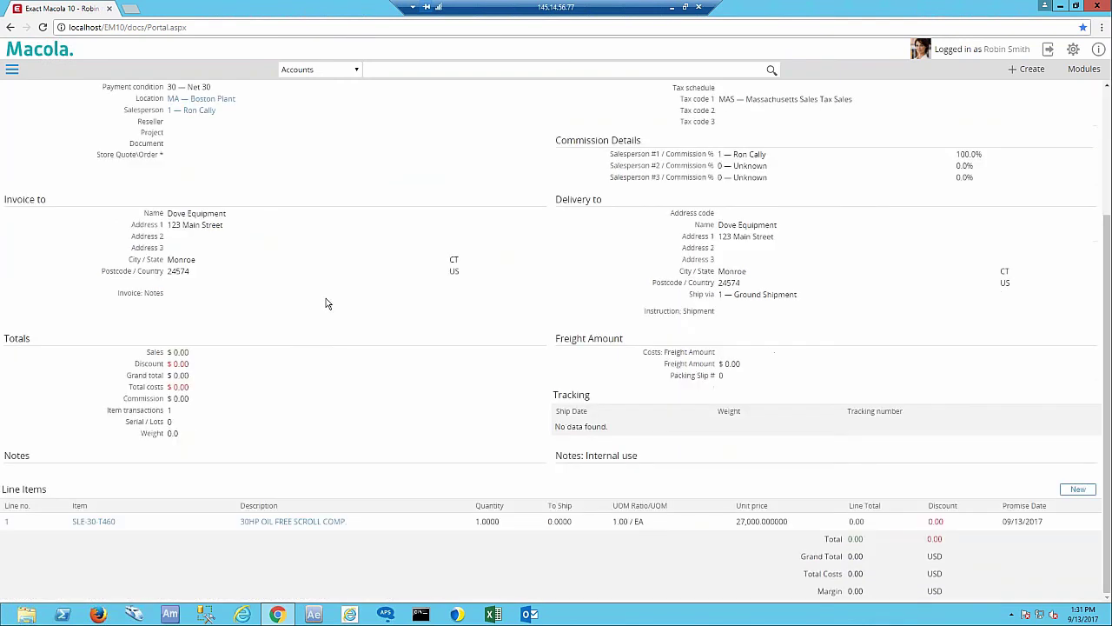
{"action": "left_click", "coordinate": [258, 528]}
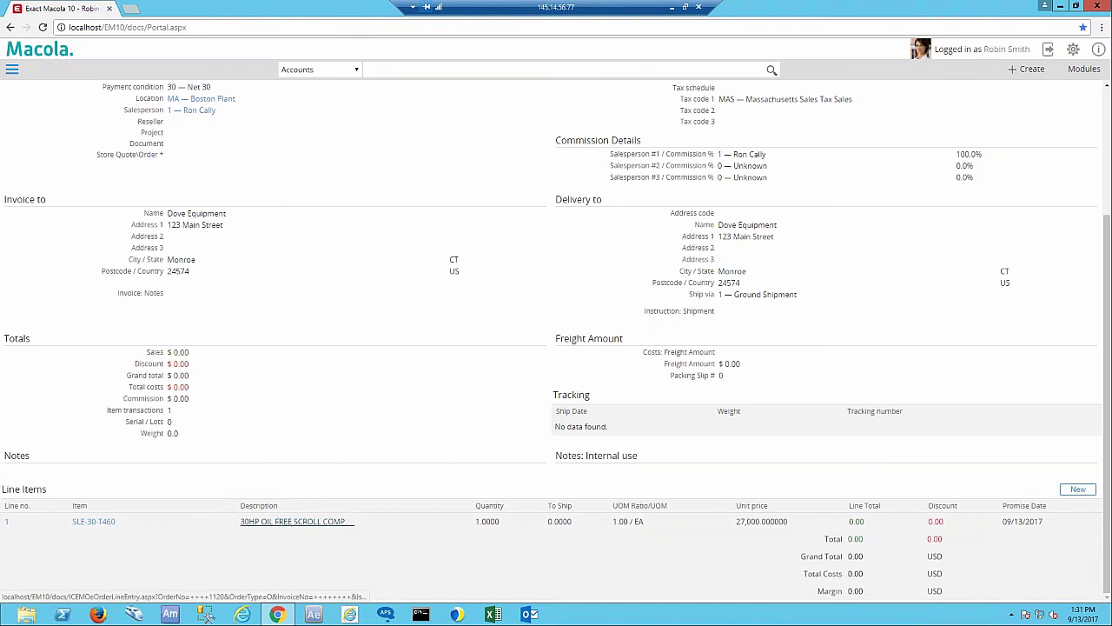
{"action": "scroll", "coordinate": [291, 412], "scroll_direction": "up", "scroll_amount": 2}
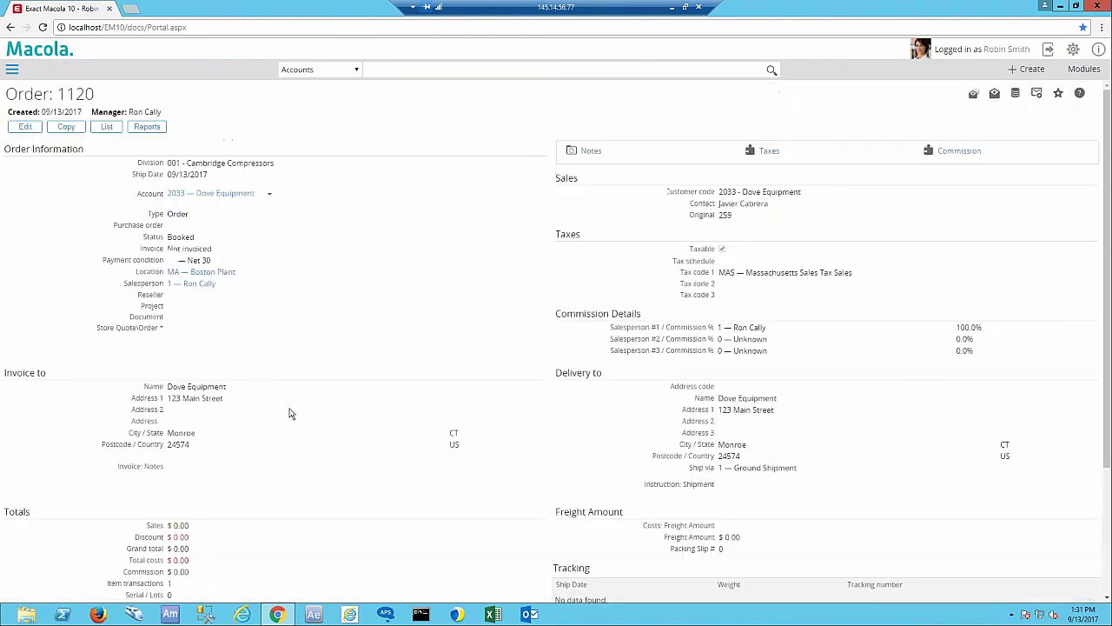
Print the pick ticket for the Dove Equipment order
{"action": "left_click", "coordinate": [270, 197]}
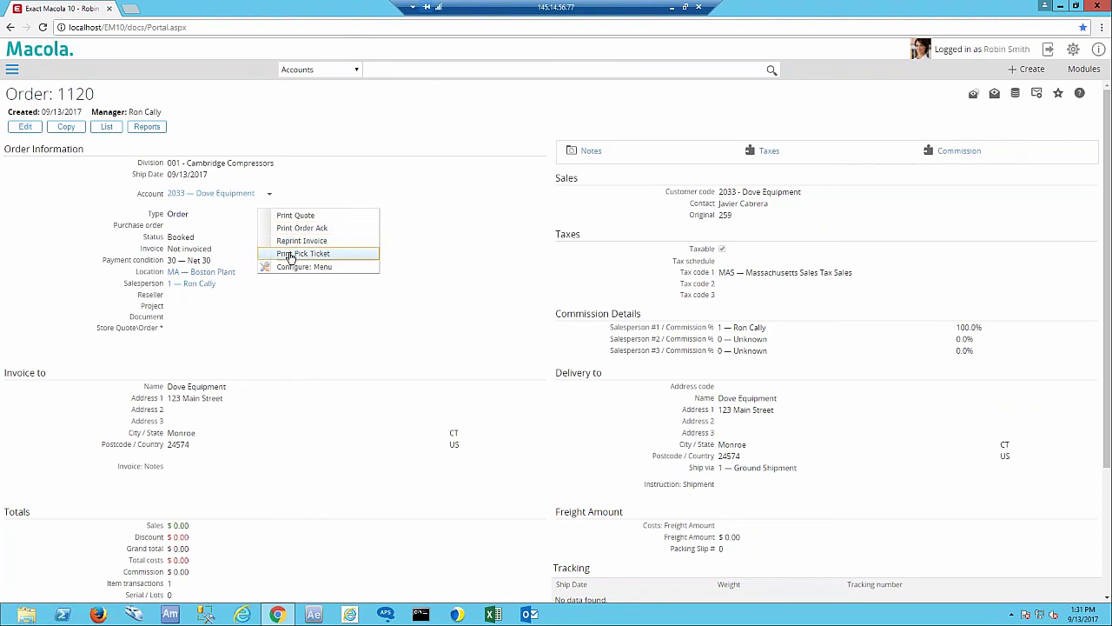
{"action": "left_click", "coordinate": [290, 255]}
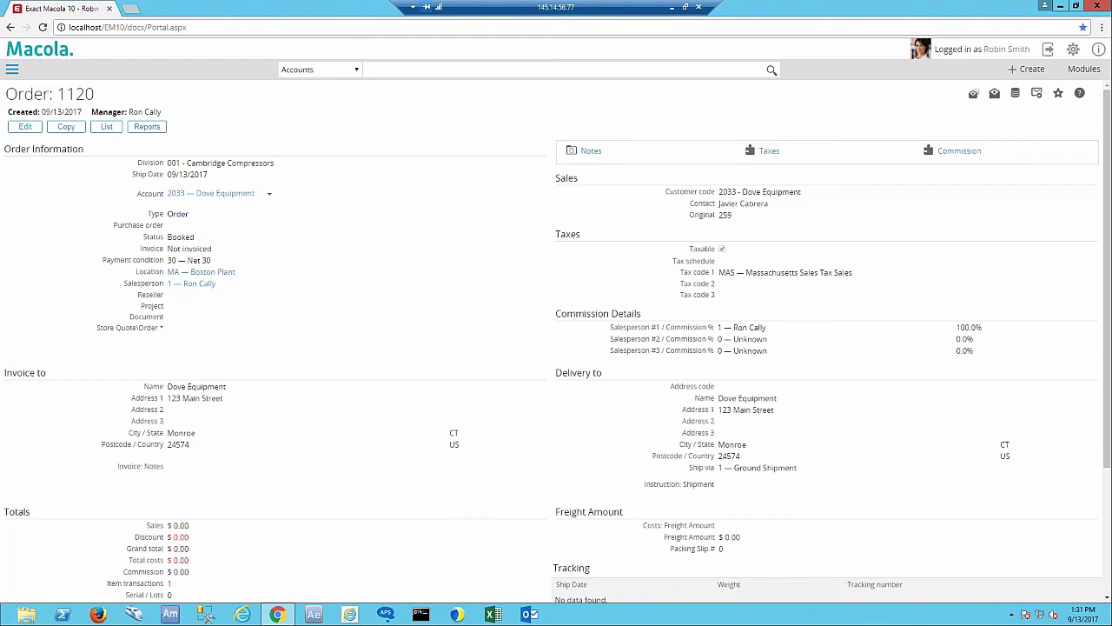
{"action": "left_click", "coordinate": [754, 436]}
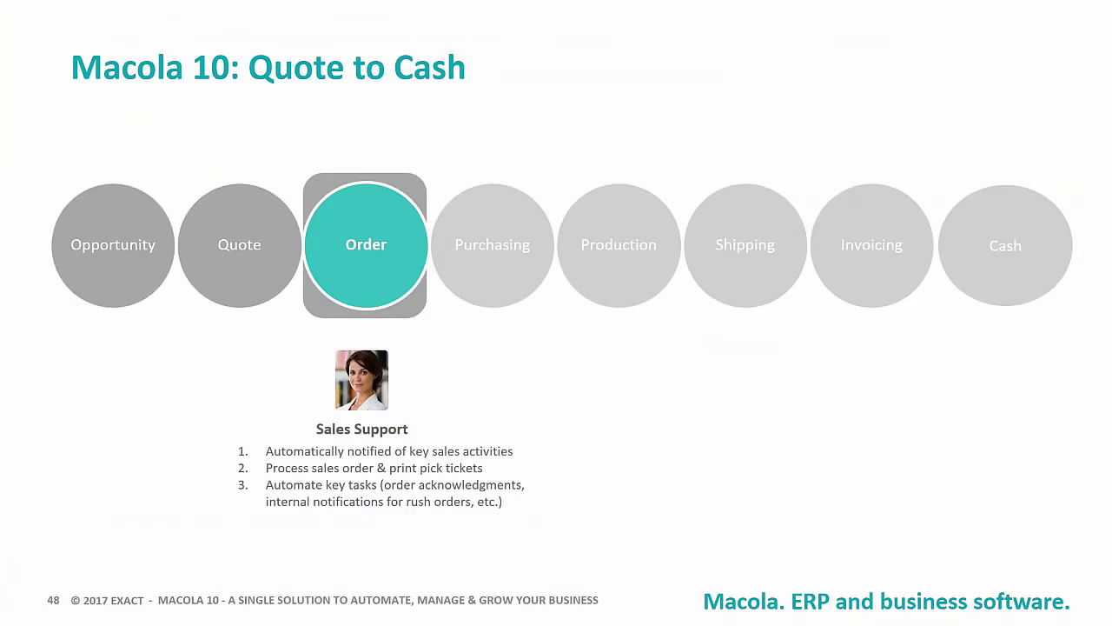
{"action": "key", "text": "Right"}
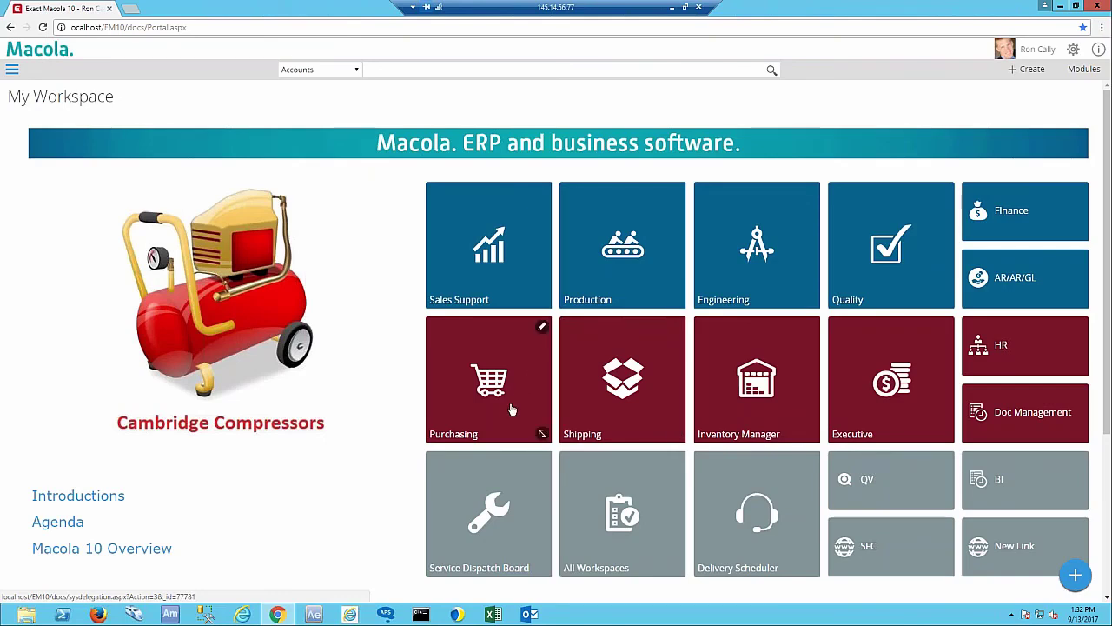
From the Purchasing workspace, start MRP purchase order generation and list the planned orders with starting and ending P&IC code TS
{"action": "left_click", "coordinate": [512, 410]}
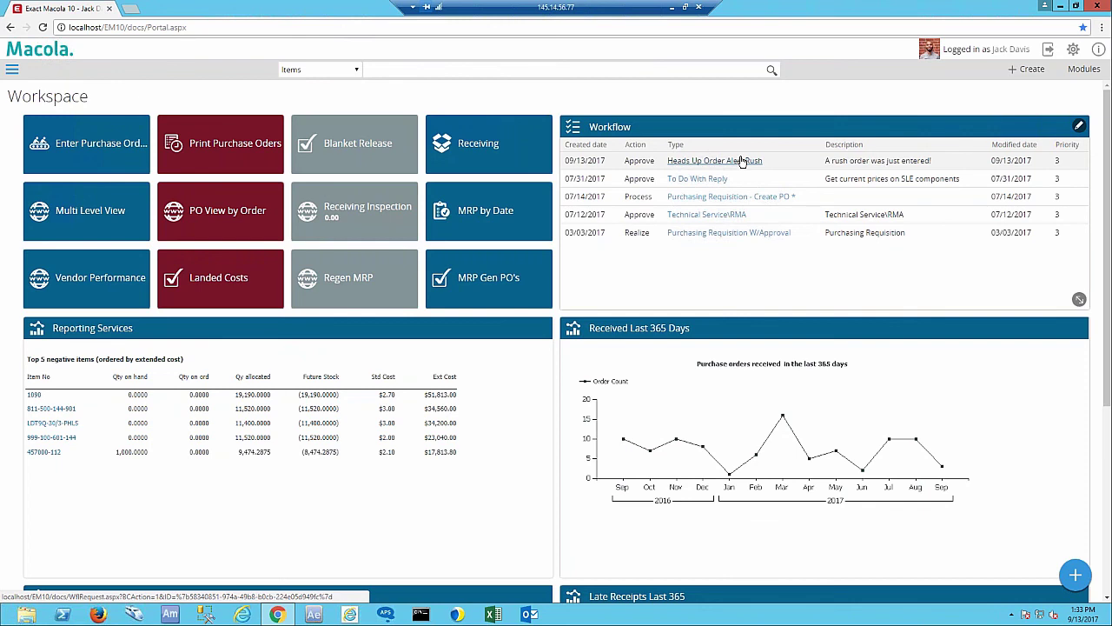
{"action": "left_click", "coordinate": [500, 297]}
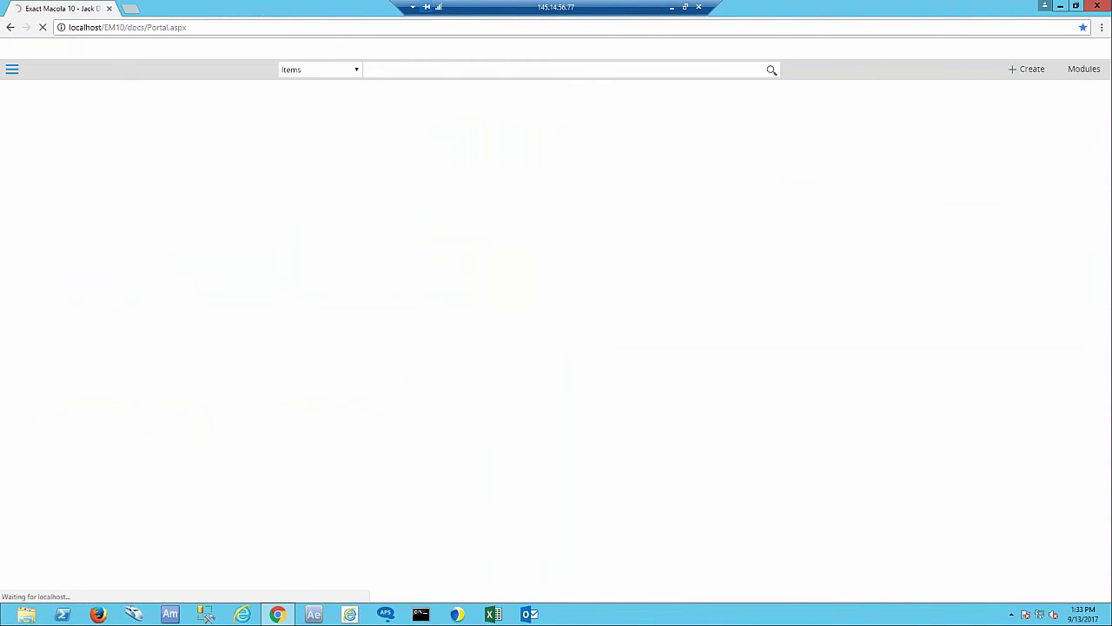
{"action": "left_click", "coordinate": [387, 114]}
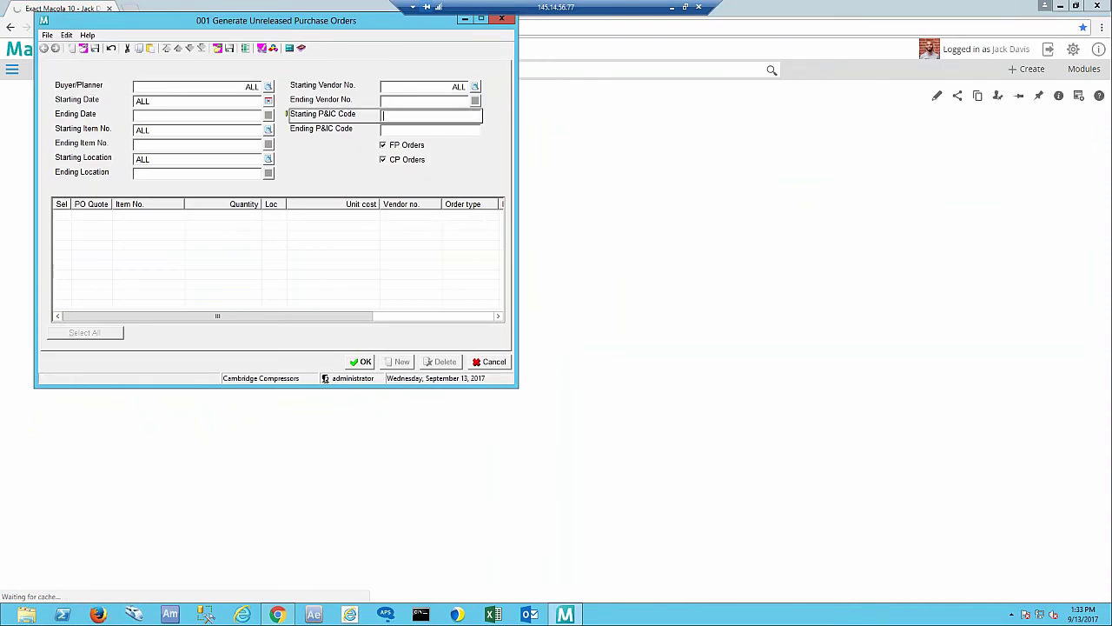
{"action": "type", "text": "TS"}
{"action": "key", "text": "Tab"}
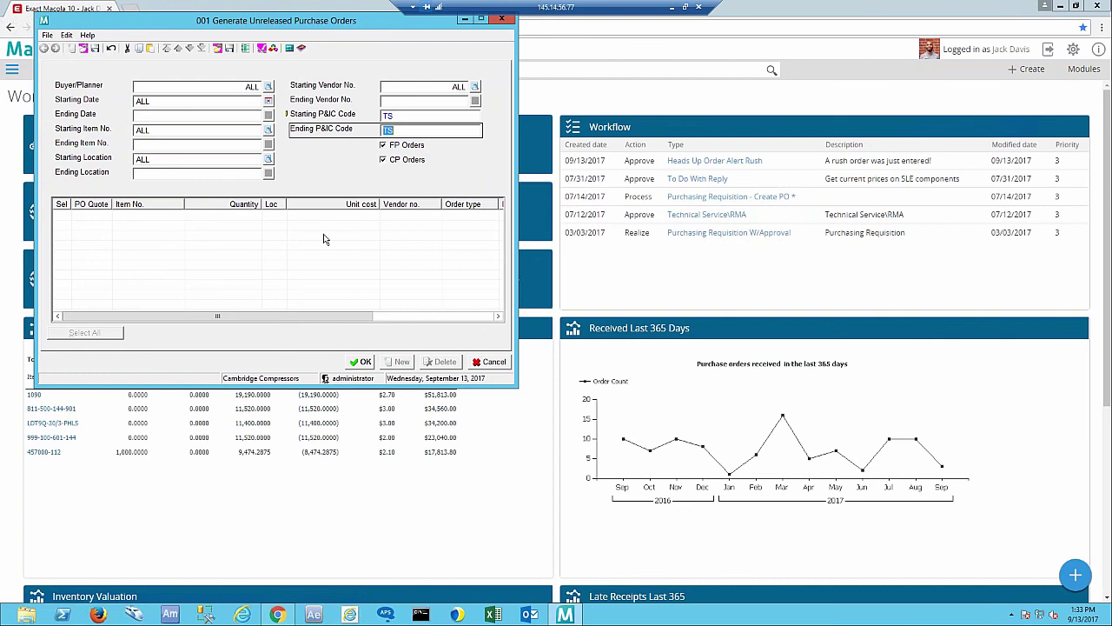
{"action": "key", "text": "Return"}
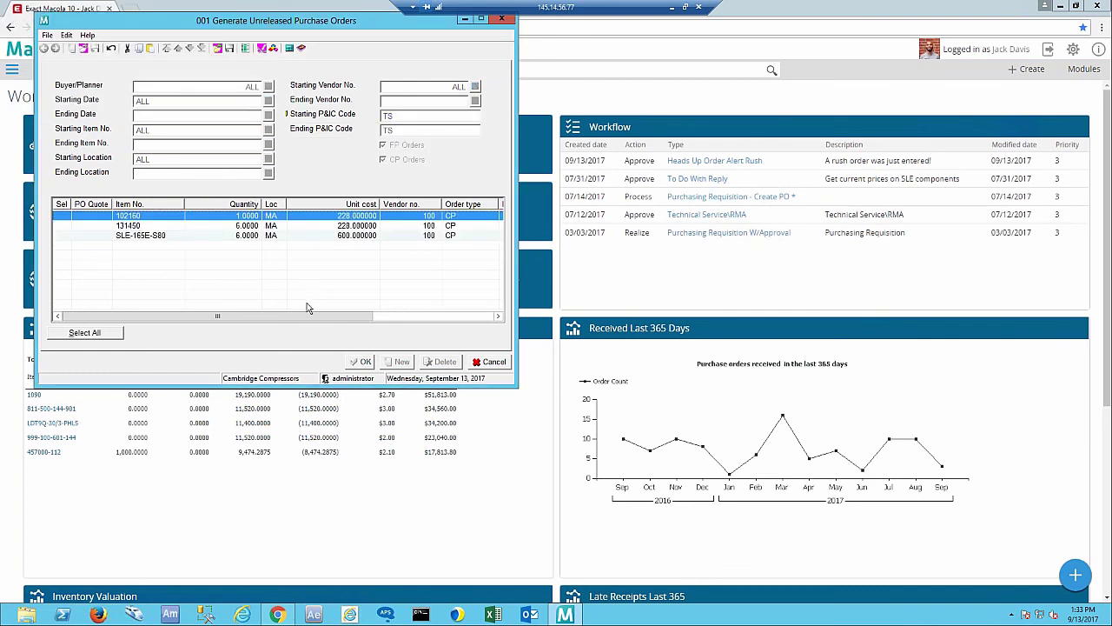
Process all listed items into purchase orders with the report output to disk, and close the generation window
{"action": "mouse_move", "coordinate": [309, 318]}
{"action": "left_mouse_down"}
{"action": "mouse_move", "coordinate": [339, 318]}
{"action": "mouse_move", "coordinate": [314, 313]}
{"action": "left_mouse_up"}
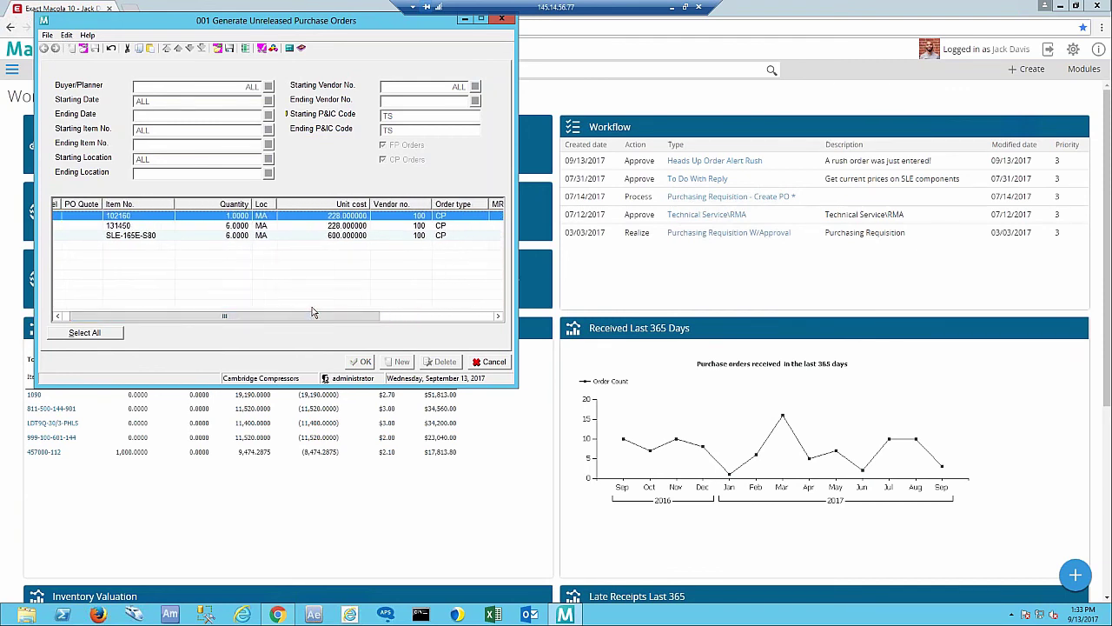
{"action": "left_click", "coordinate": [111, 335]}
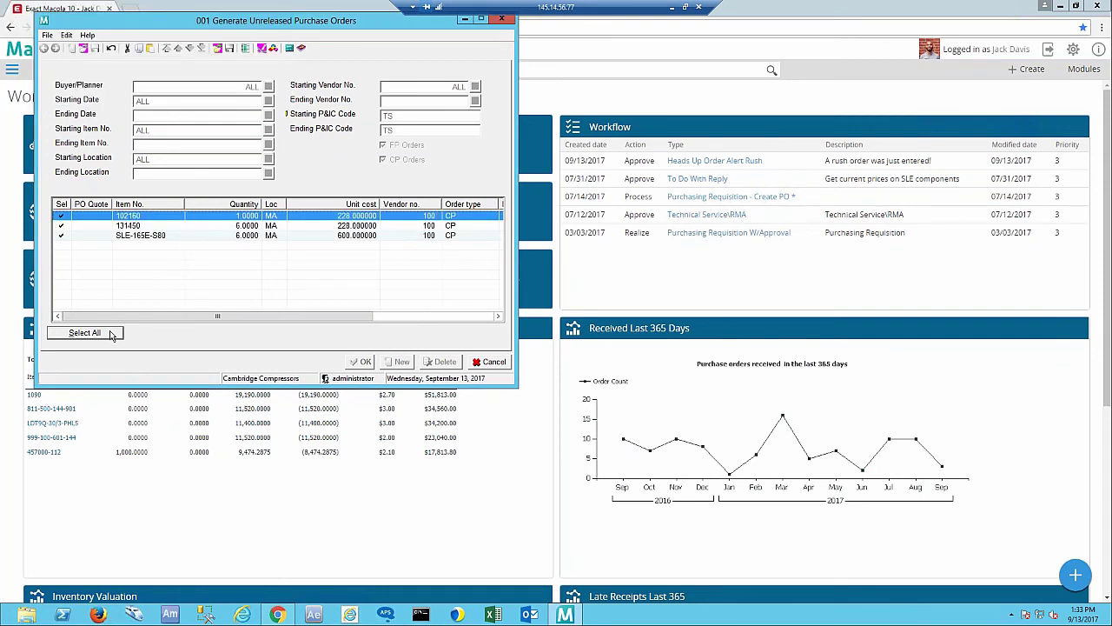
{"action": "left_click", "coordinate": [482, 363]}
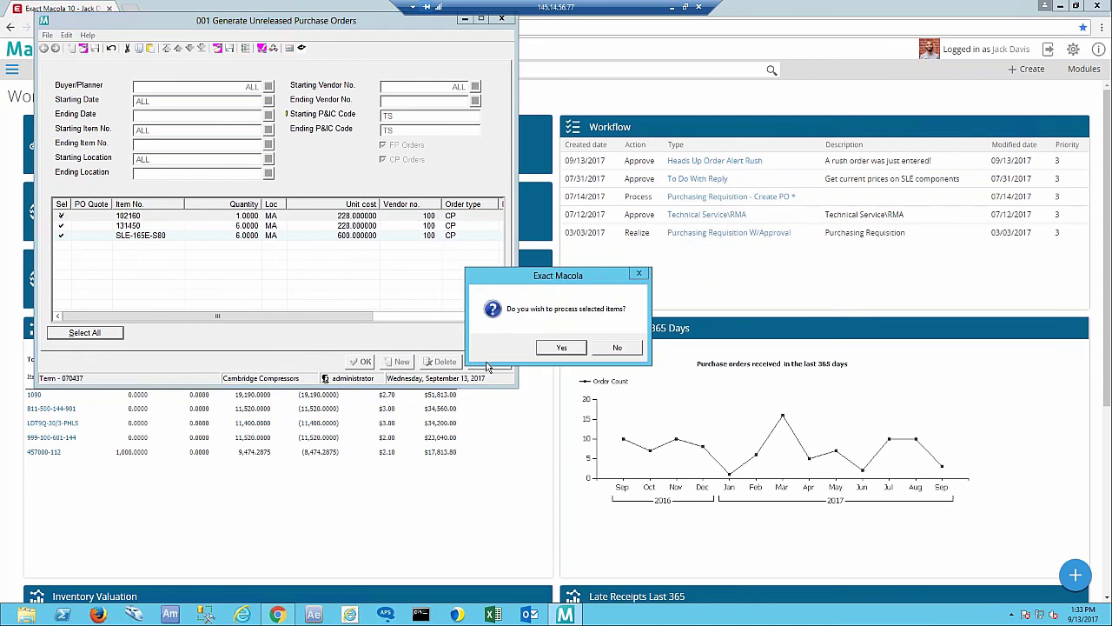
{"action": "left_click", "coordinate": [560, 347]}
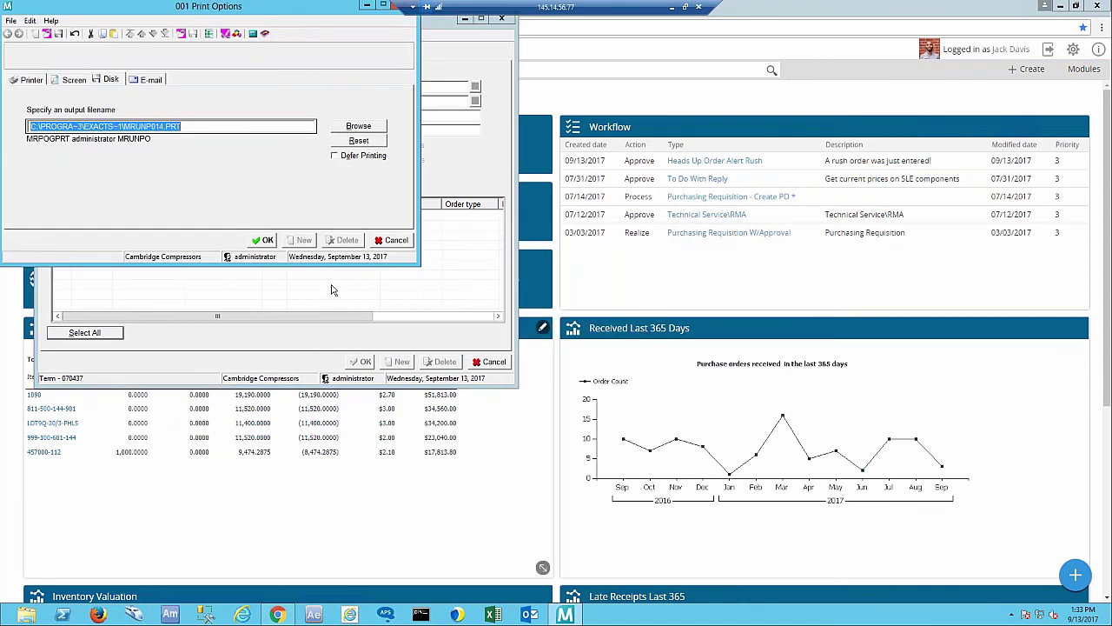
{"action": "left_click", "coordinate": [266, 243]}
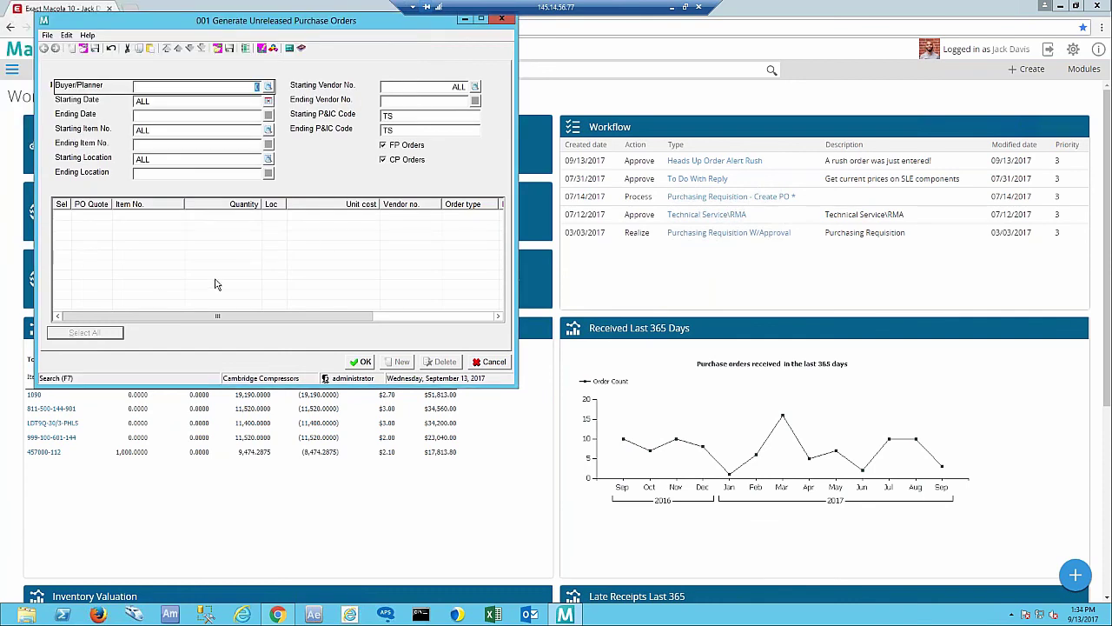
{"action": "left_click", "coordinate": [491, 362]}
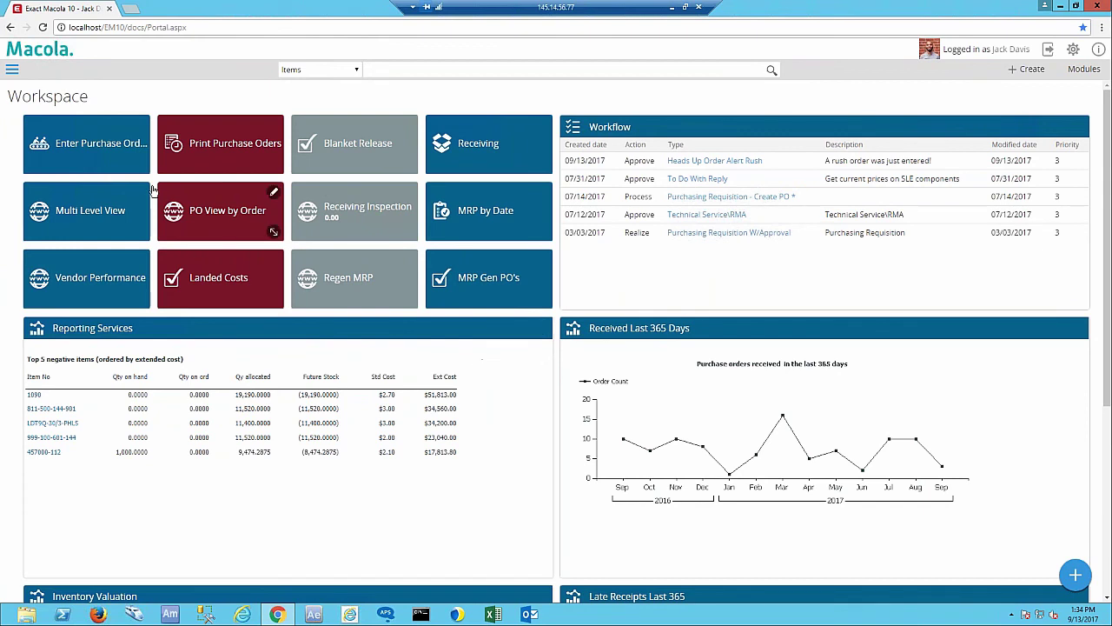
Open the newest Shimani Corporation purchase order in Purchase Order Entry and set its status to R=Released
{"action": "left_click", "coordinate": [99, 156]}
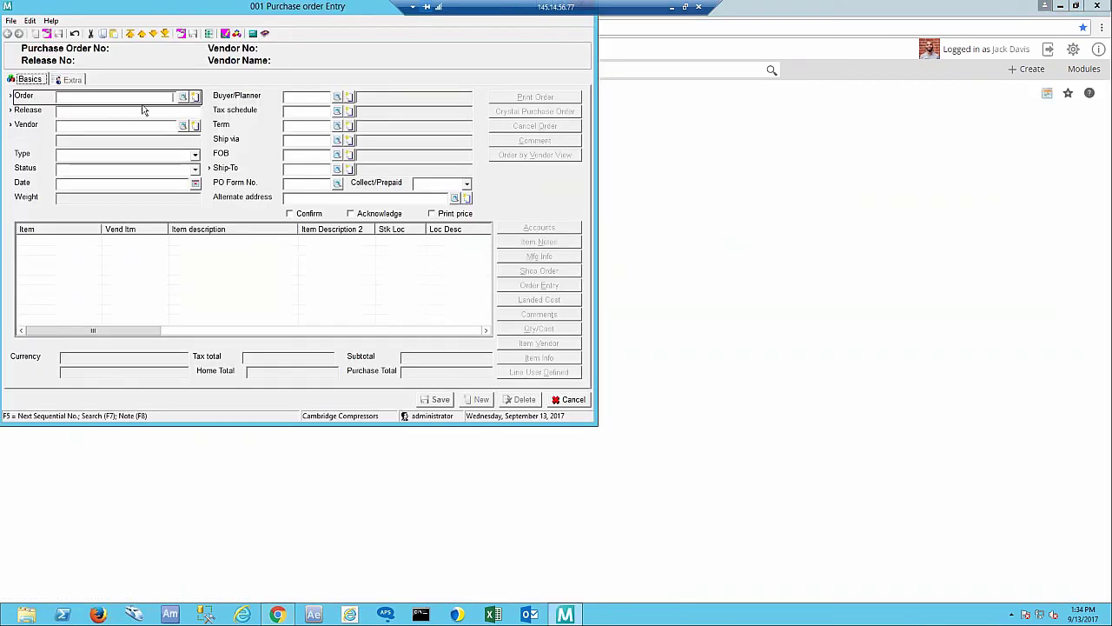
{"action": "left_click", "coordinate": [184, 98]}
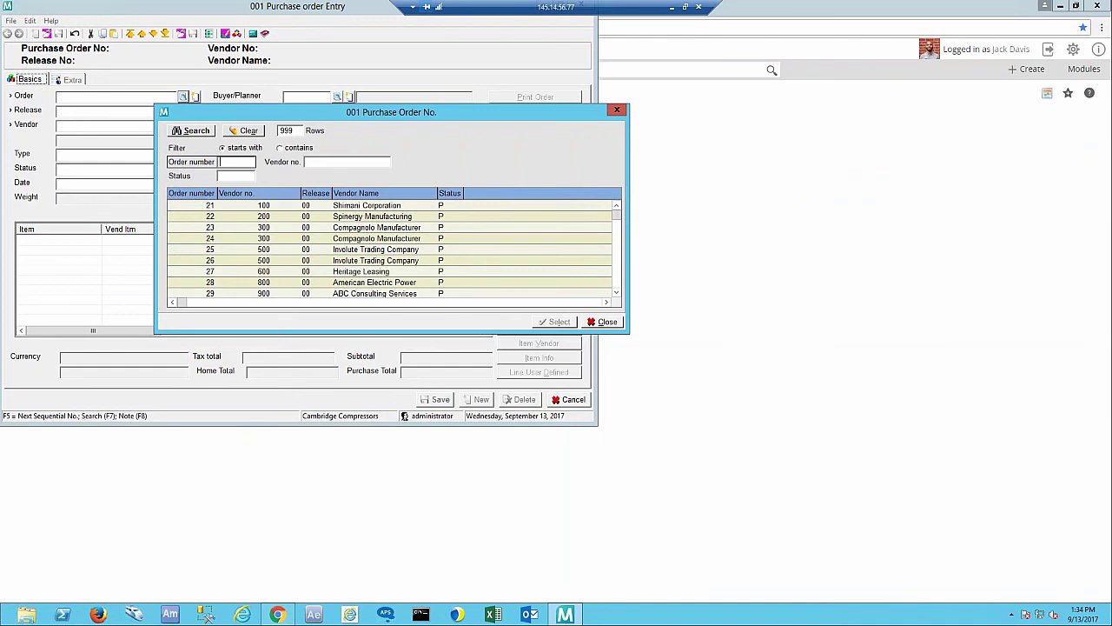
{"action": "left_click", "coordinate": [202, 194]}
{"action": "left_click", "coordinate": [207, 205]}
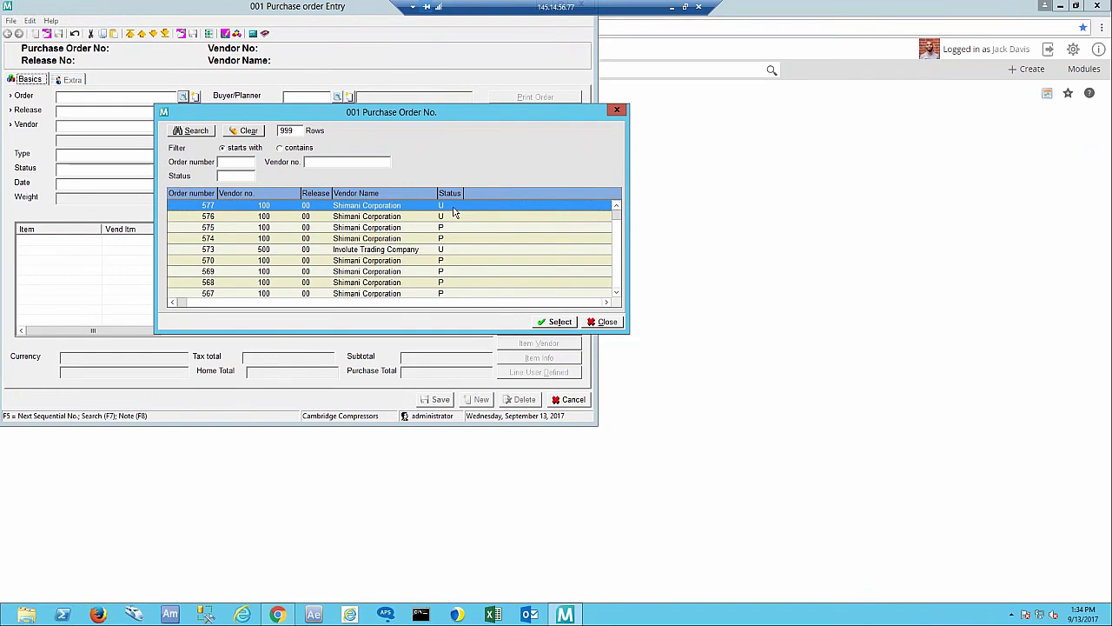
{"action": "left_click", "coordinate": [556, 323]}
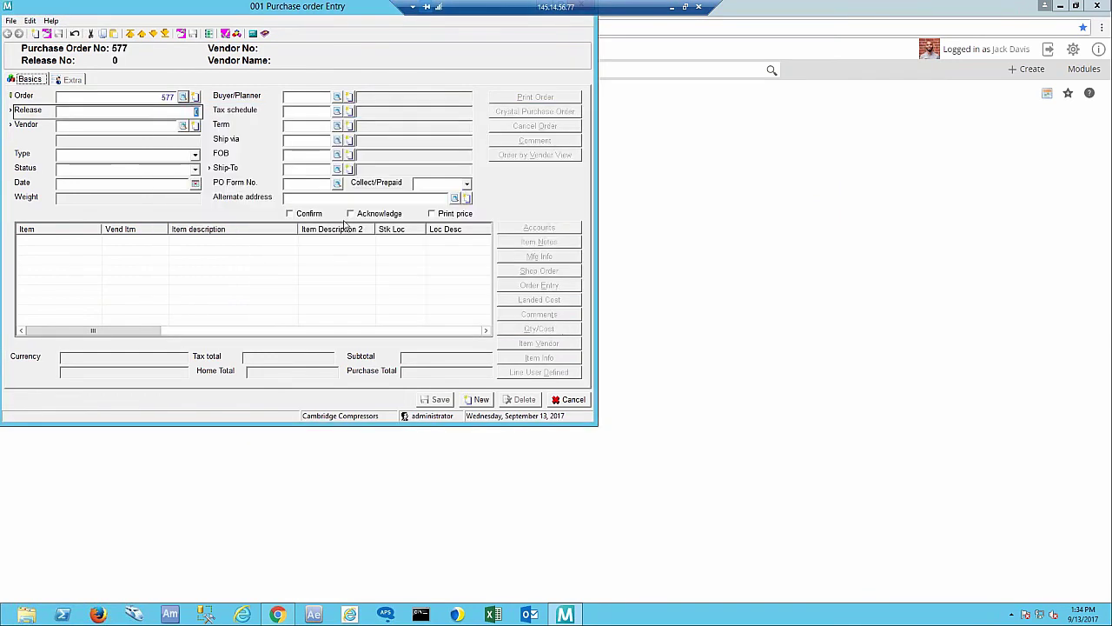
{"action": "left_click", "coordinate": [194, 171]}
{"action": "left_click", "coordinate": [144, 211]}
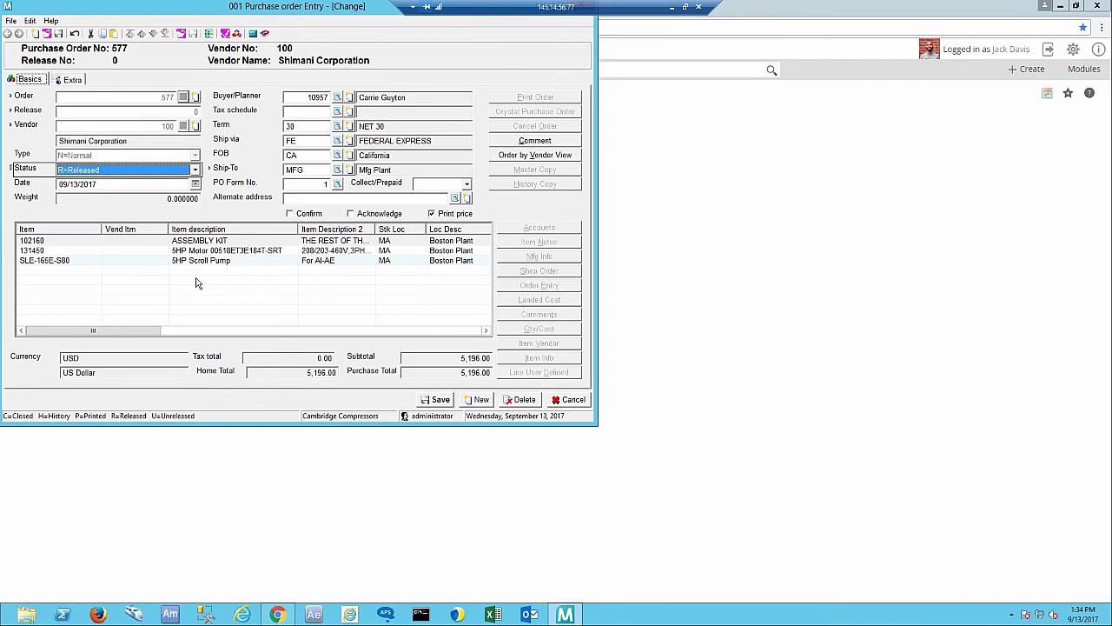
Save the released Shimani Corporation purchase order, print it as a Crystal PO confirming it printed correctly, and close Purchase Order Entry
{"action": "left_click", "coordinate": [439, 401]}
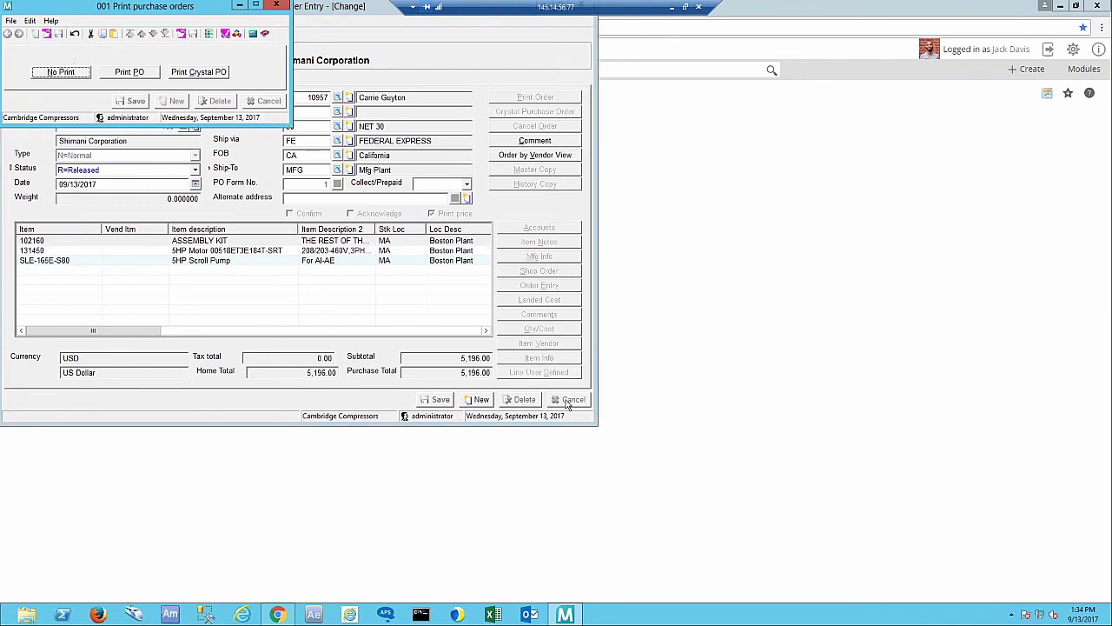
{"action": "left_click", "coordinate": [197, 76]}
{"action": "key", "text": "Tab"}
{"action": "left_click", "coordinate": [131, 116]}
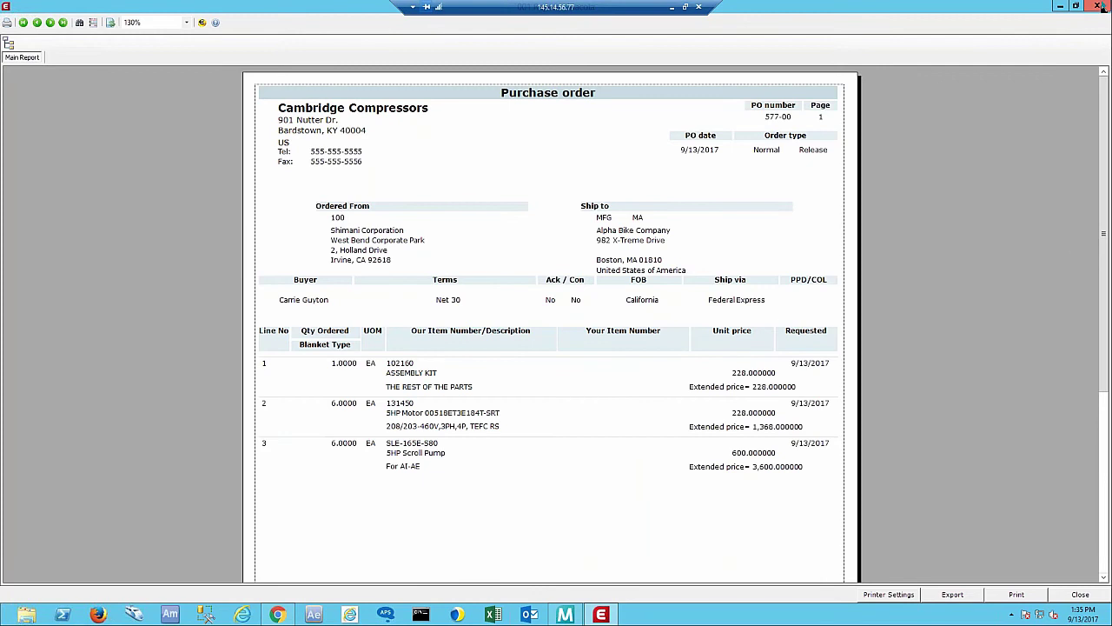
{"action": "mouse_move", "coordinate": [1101, 6]}
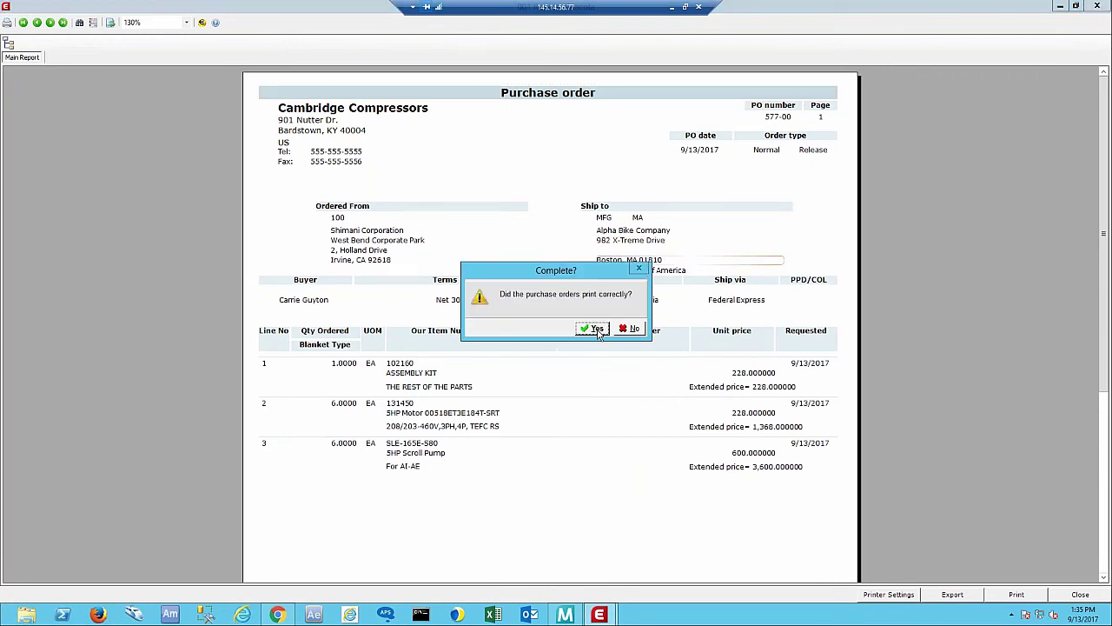
{"action": "left_click", "coordinate": [596, 330]}
{"action": "left_click", "coordinate": [1081, 594]}
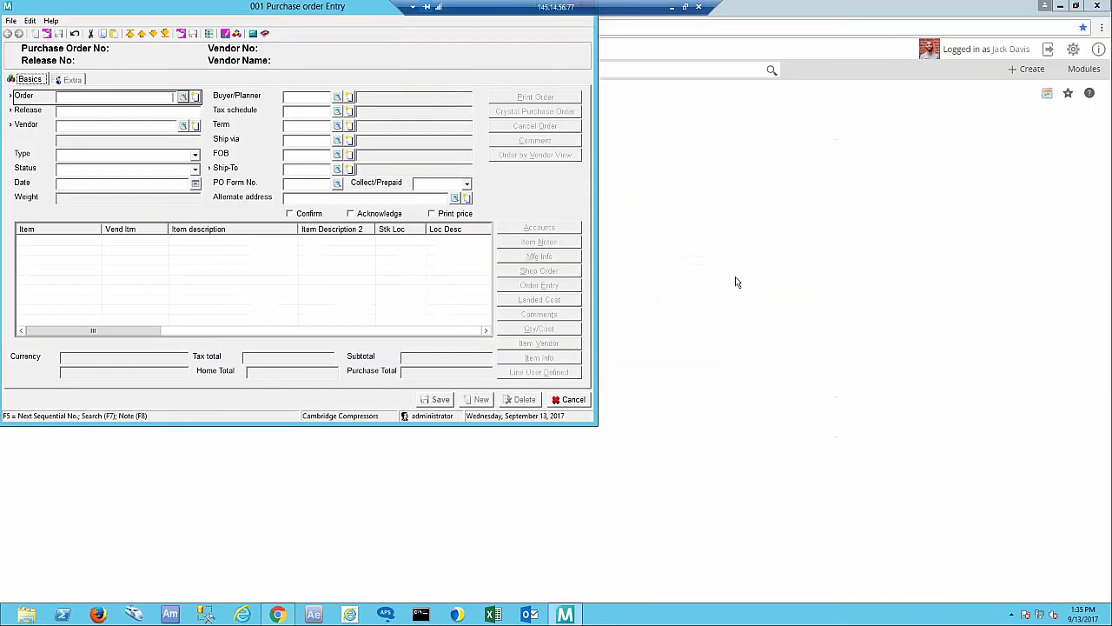
{"action": "left_click", "coordinate": [565, 402]}
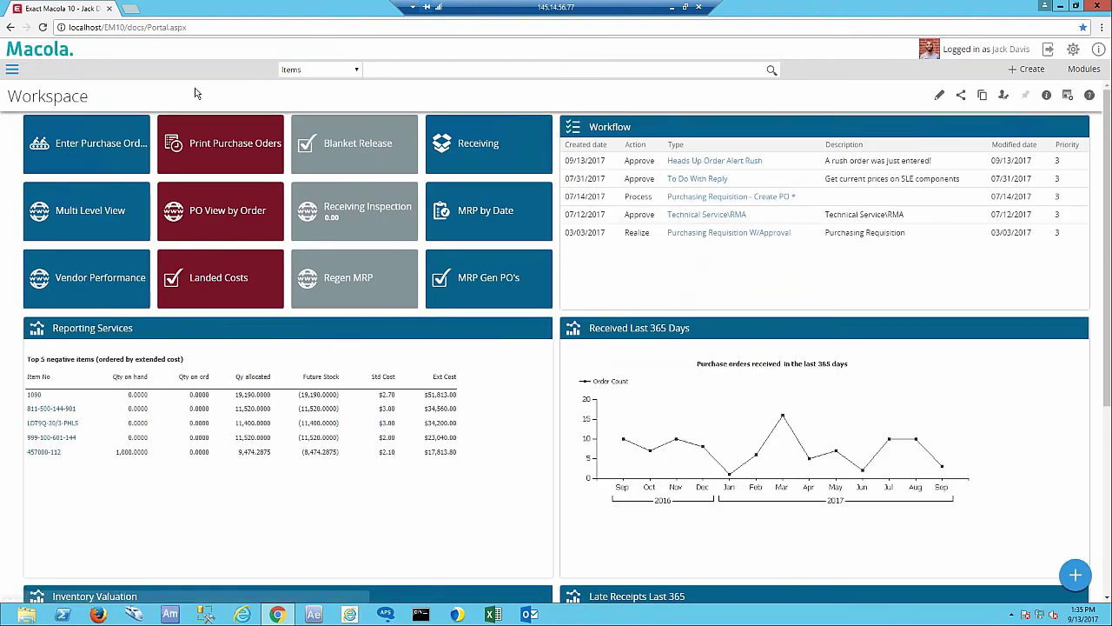
Open Purchase Order Receiving from the workspace and load the released Shimani Corporation purchase order
{"action": "left_click", "coordinate": [475, 165]}
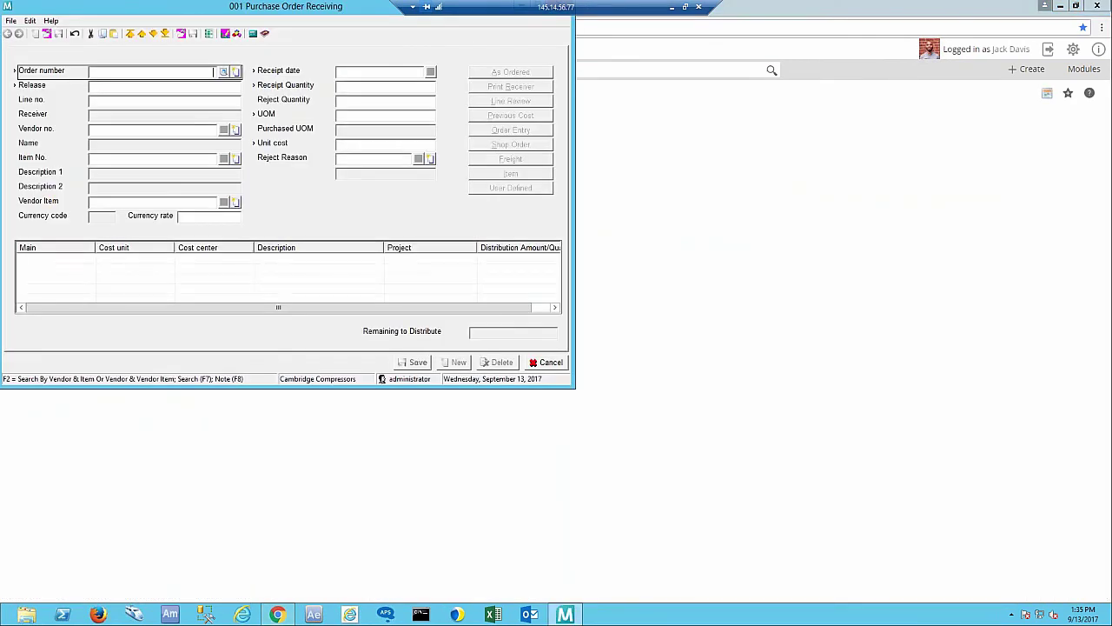
{"action": "type", "text": "577"}
{"action": "key", "text": "Tab"}
{"action": "key", "text": "Tab"}
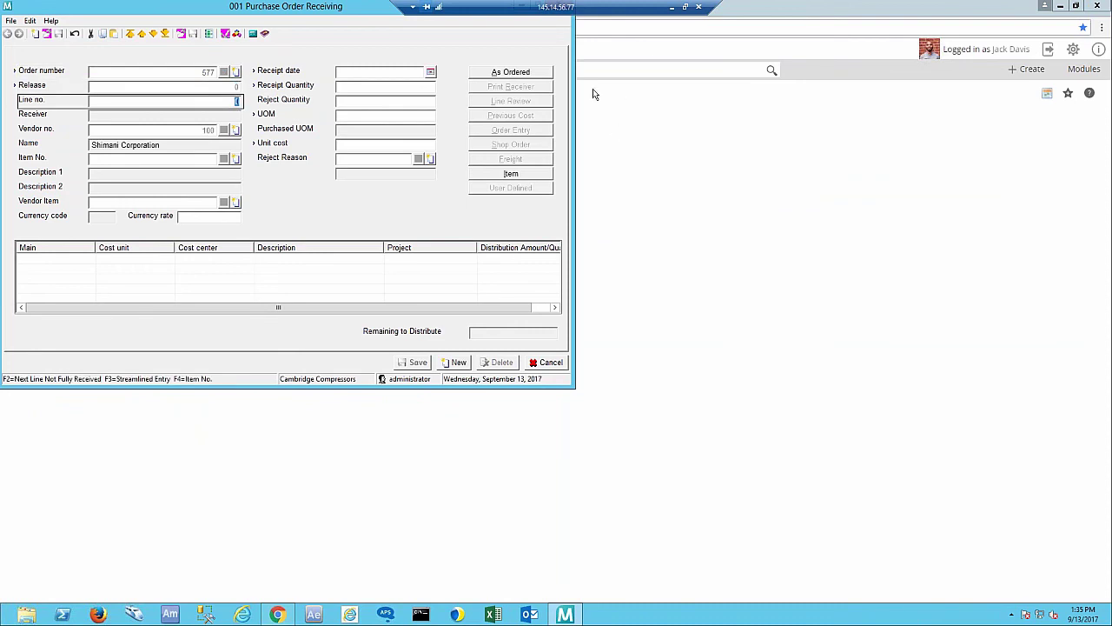
Receive all items as ordered with receipt date 09/13/2017 and blank freight details, and log out of the purchasing account
{"action": "left_click", "coordinate": [528, 77]}
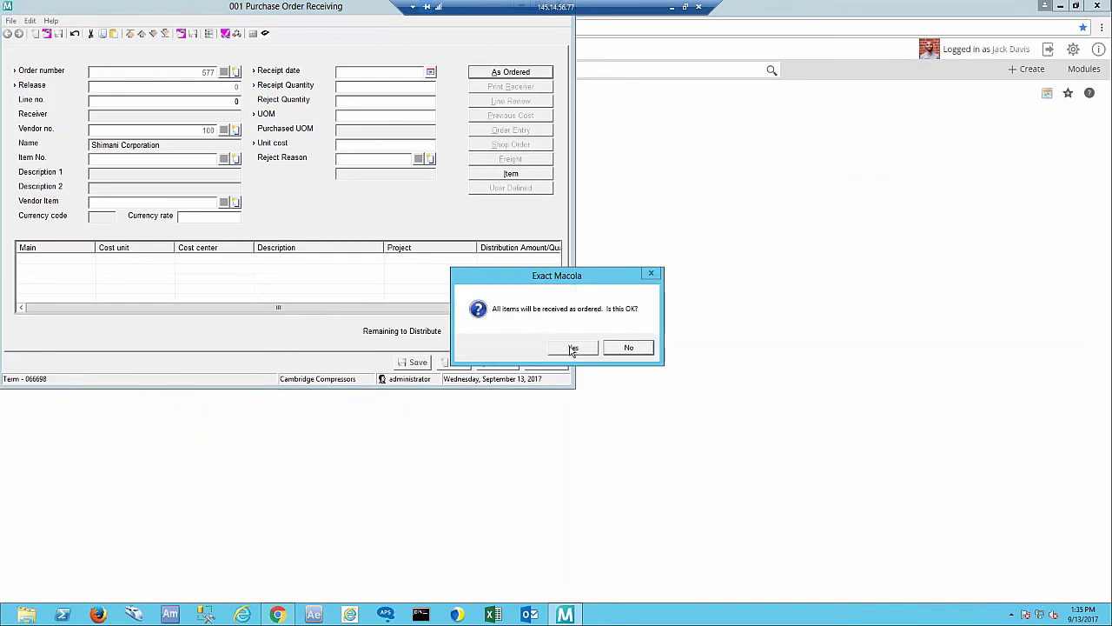
{"action": "left_click", "coordinate": [573, 348]}
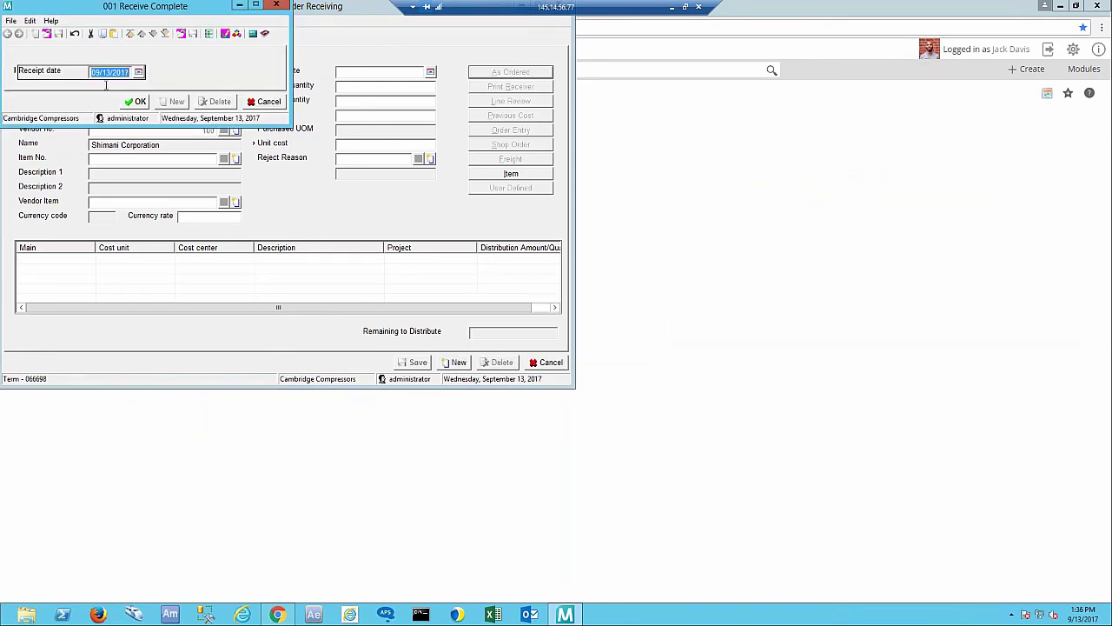
{"action": "left_click", "coordinate": [135, 102]}
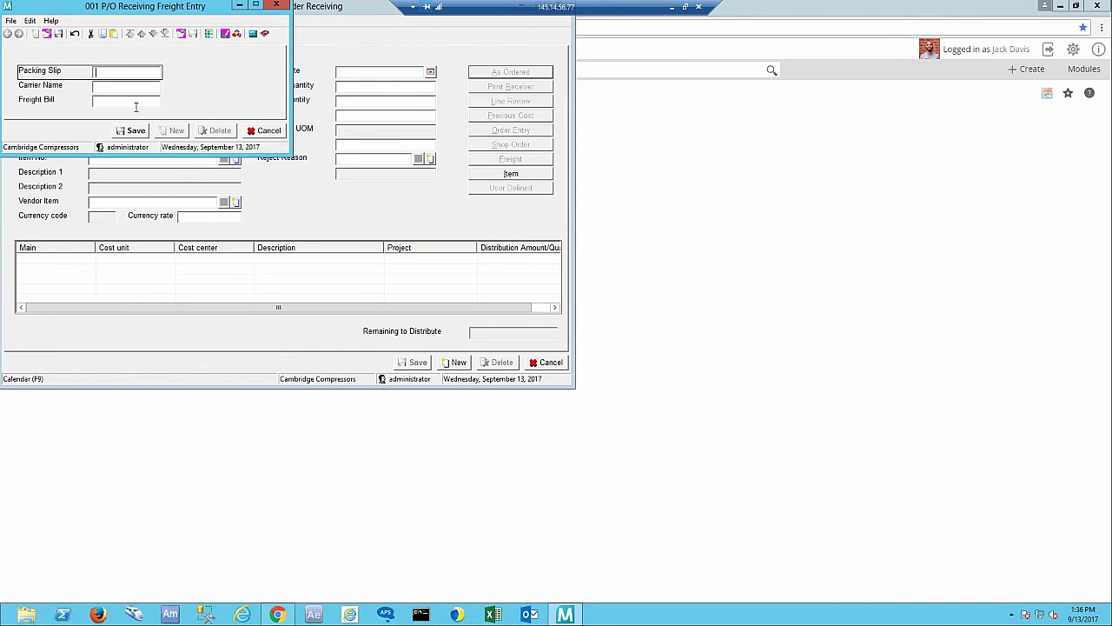
{"action": "left_click", "coordinate": [135, 131]}
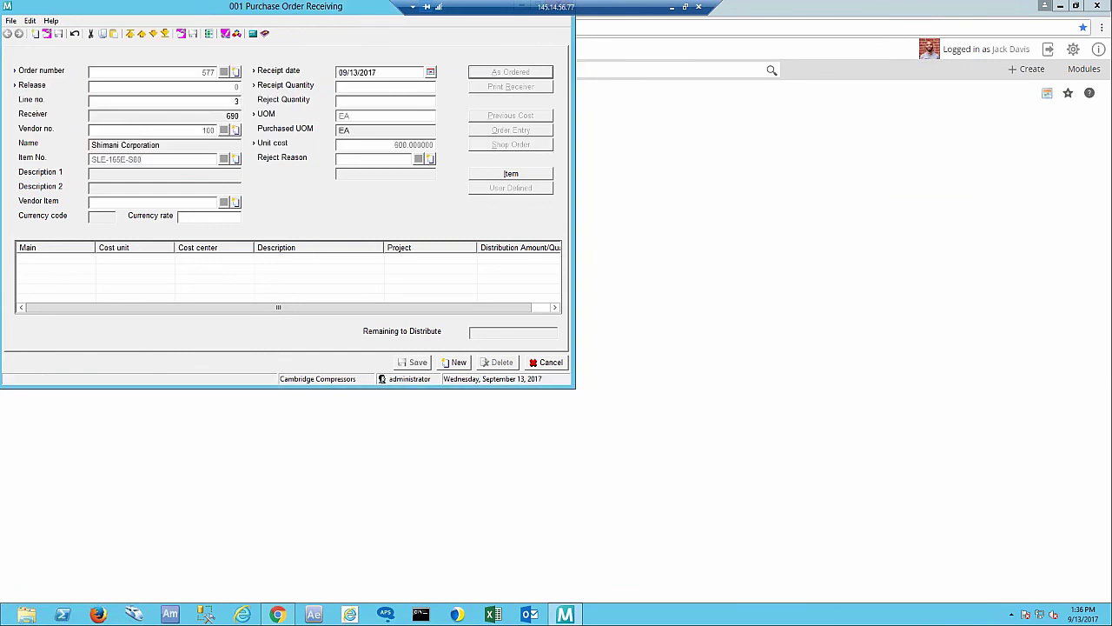
{"action": "left_click", "coordinate": [540, 364]}
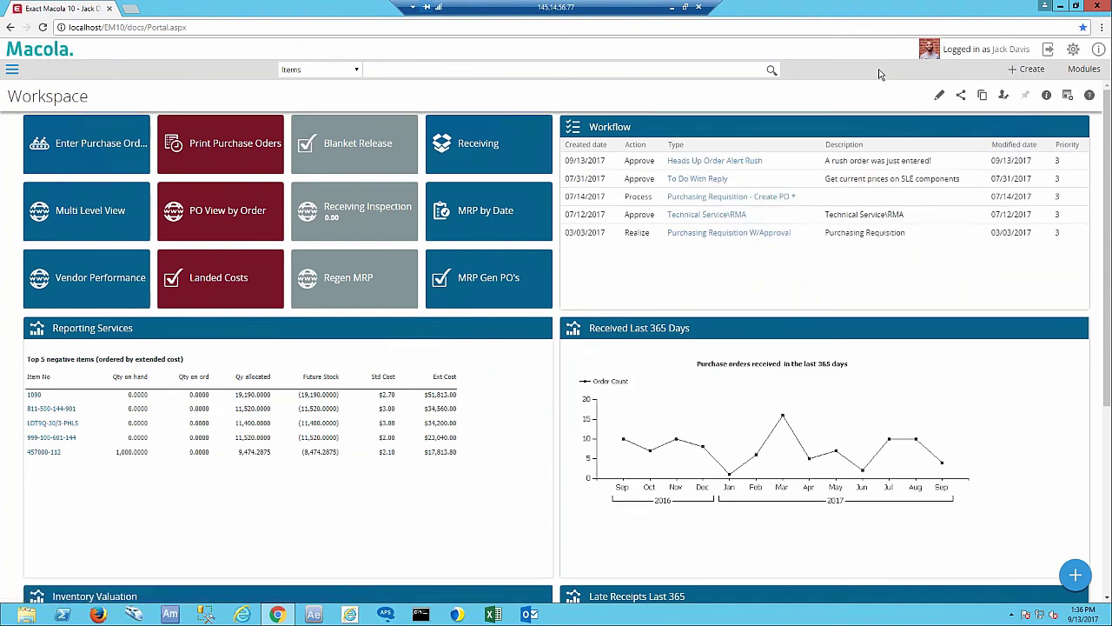
{"action": "left_click", "coordinate": [1048, 52]}
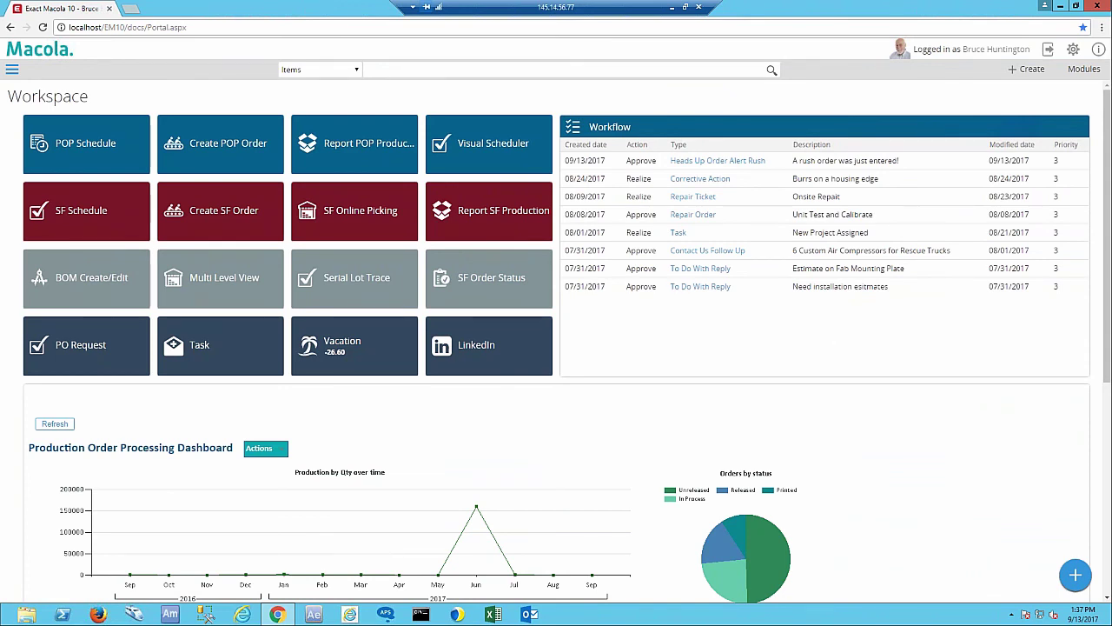
Review the Heads Up Order Alert Rush request in the production workspace's workflow list and return to the workspace
{"action": "left_click", "coordinate": [754, 161]}
{"action": "left_click", "coordinate": [21, 273]}
{"action": "scroll", "coordinate": [412, 372], "scroll_direction": "down", "scroll_amount": 1}
{"action": "scroll", "coordinate": [412, 372], "scroll_direction": "down", "scroll_amount": 2}
{"action": "scroll", "coordinate": [354, 405], "scroll_direction": "up", "scroll_amount": 3}
{"action": "left_click", "coordinate": [45, 54]}
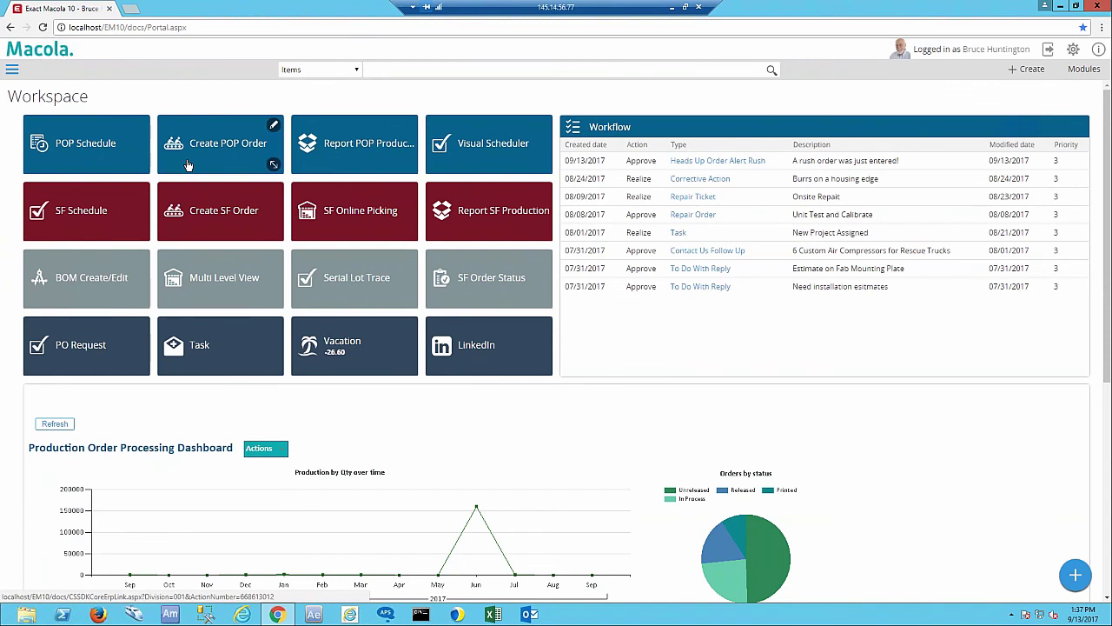
Open the unreleased SLE-30-T460 production order in Manual Production Order Entry
{"action": "left_click", "coordinate": [188, 165]}
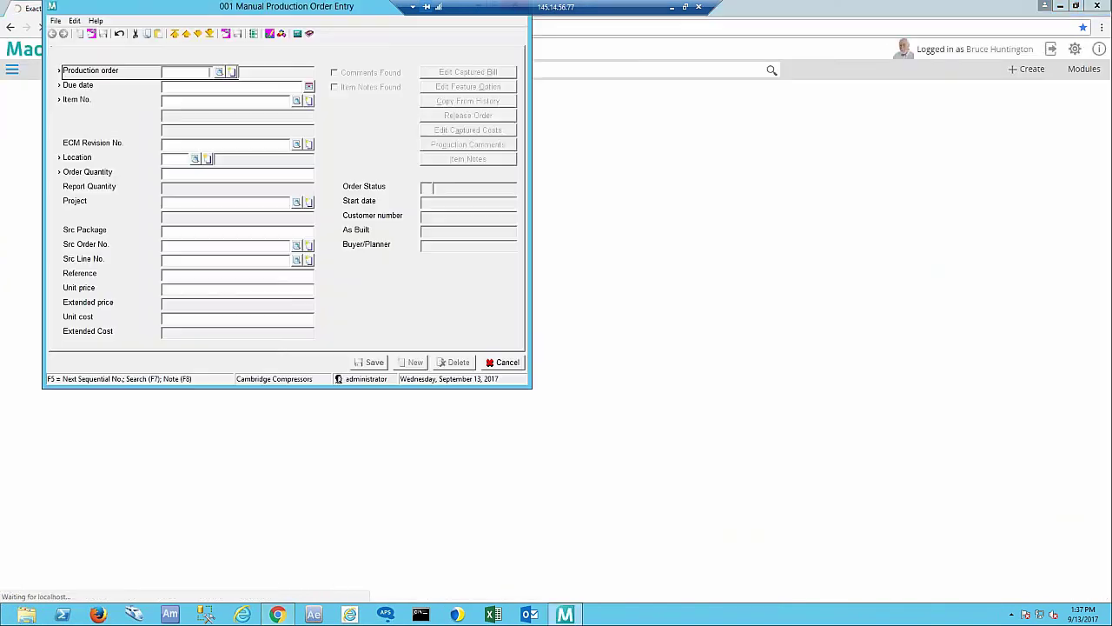
{"action": "left_click", "coordinate": [220, 73]}
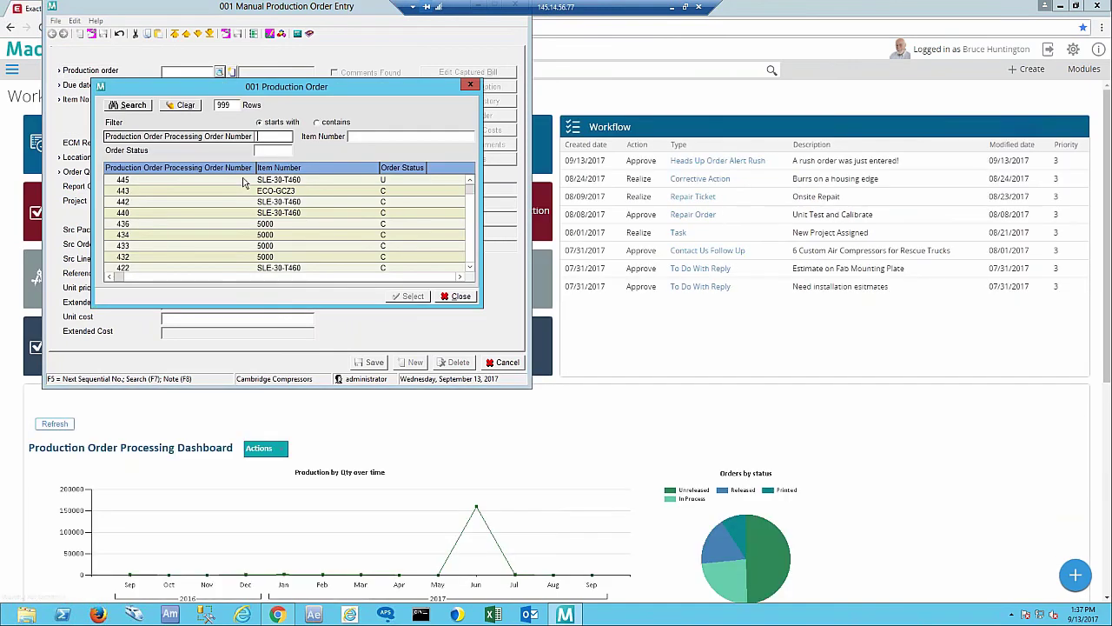
{"action": "left_click", "coordinate": [246, 180]}
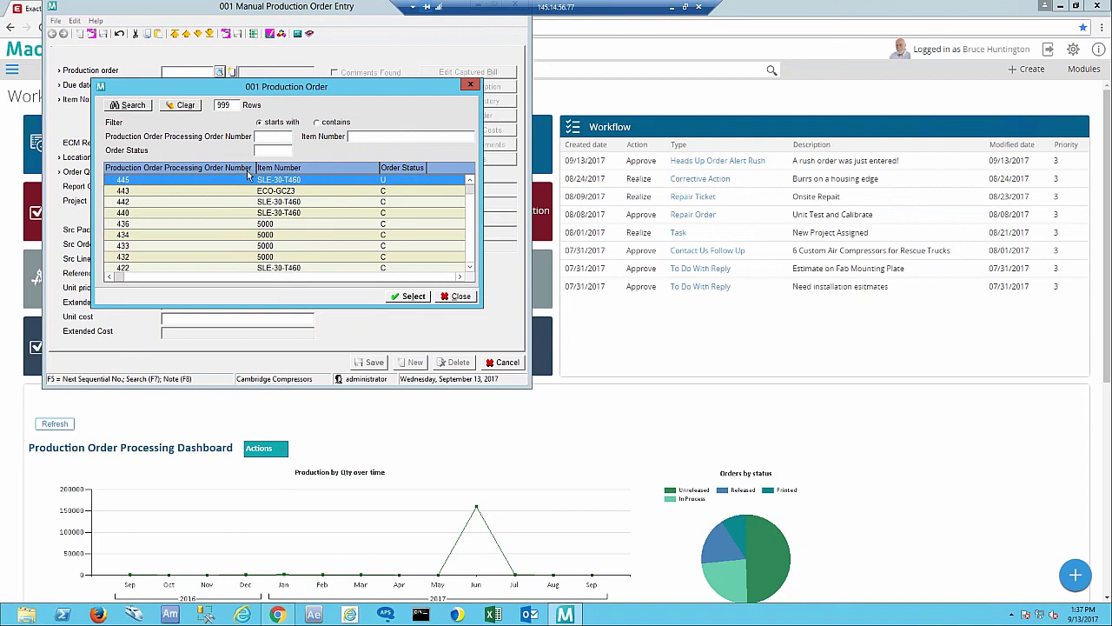
{"action": "left_click", "coordinate": [406, 297]}
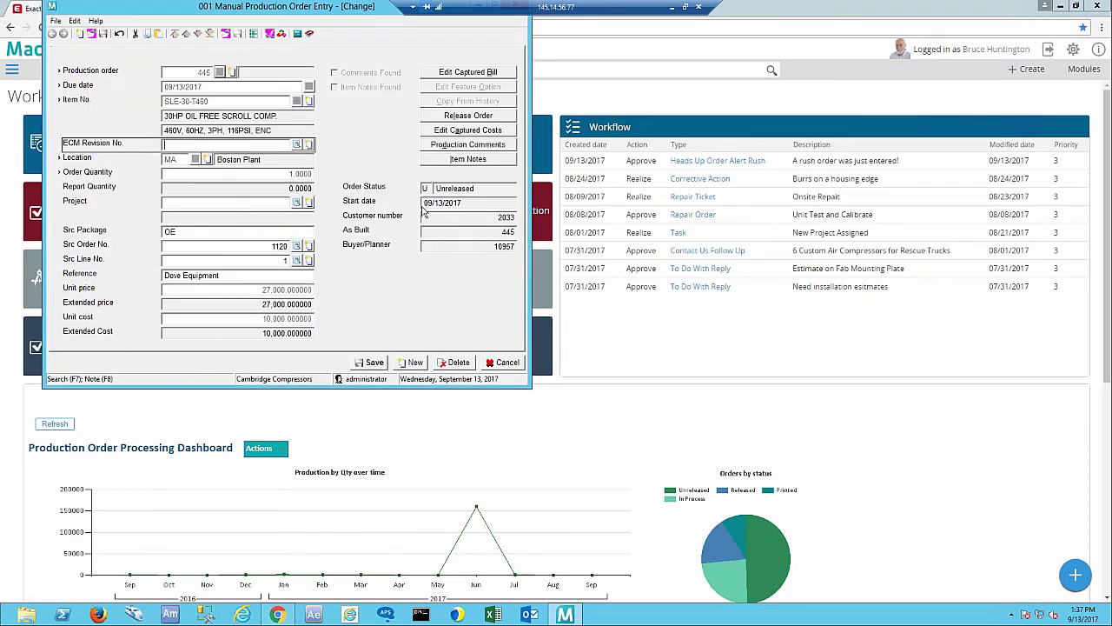
Release the production order with Print production order enabled, and close the work order report and the entry window
{"action": "left_click", "coordinate": [461, 116]}
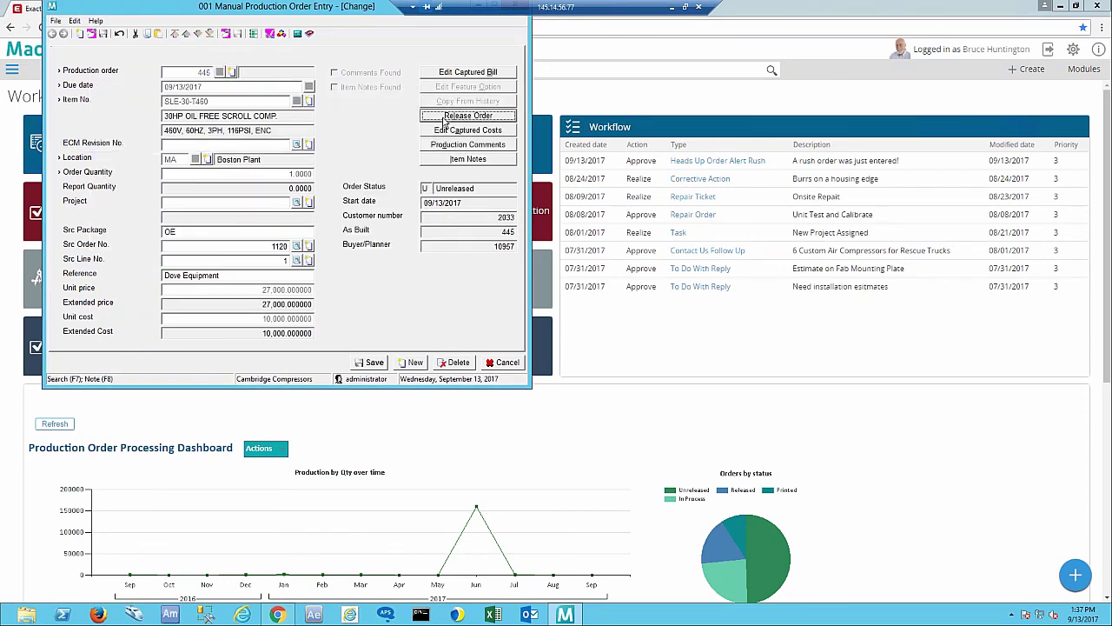
{"action": "left_click", "coordinate": [310, 73]}
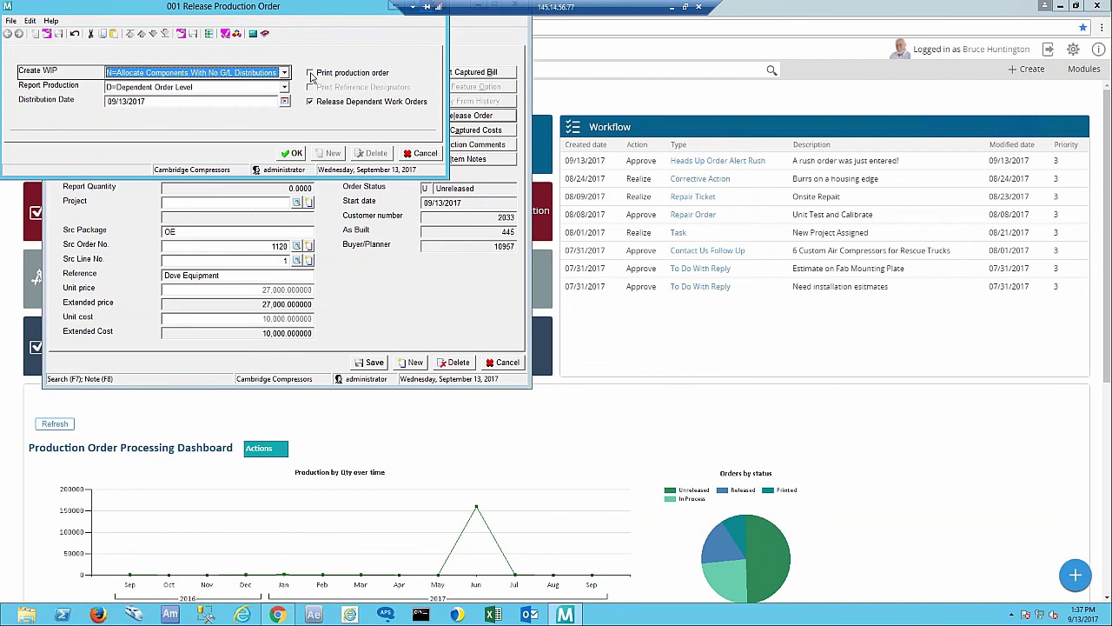
{"action": "left_click", "coordinate": [293, 154]}
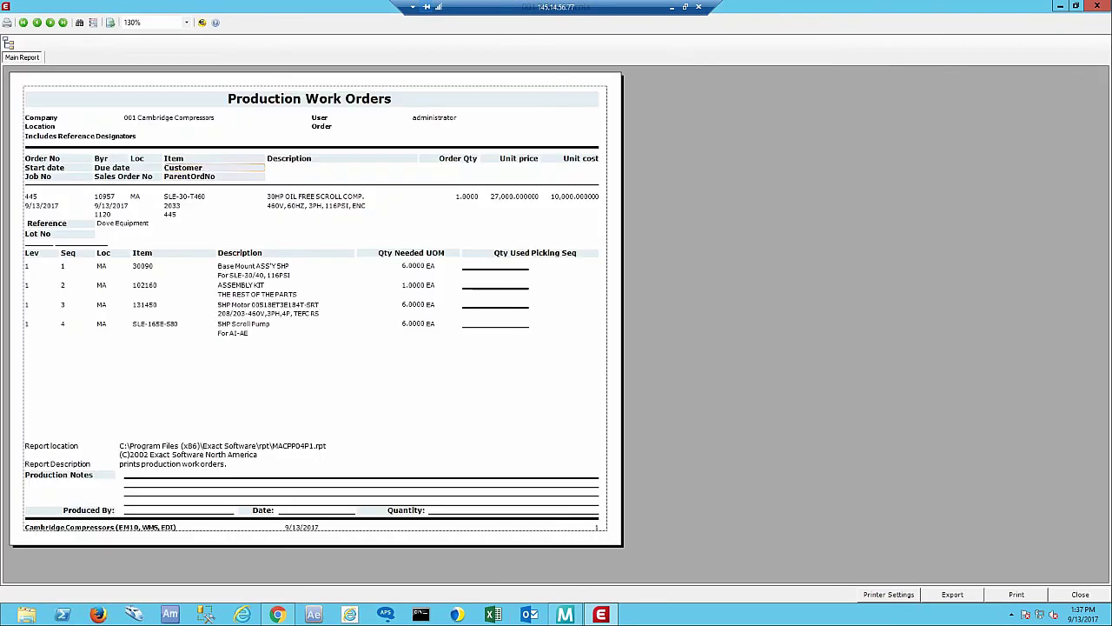
{"action": "left_click", "coordinate": [1097, 6]}
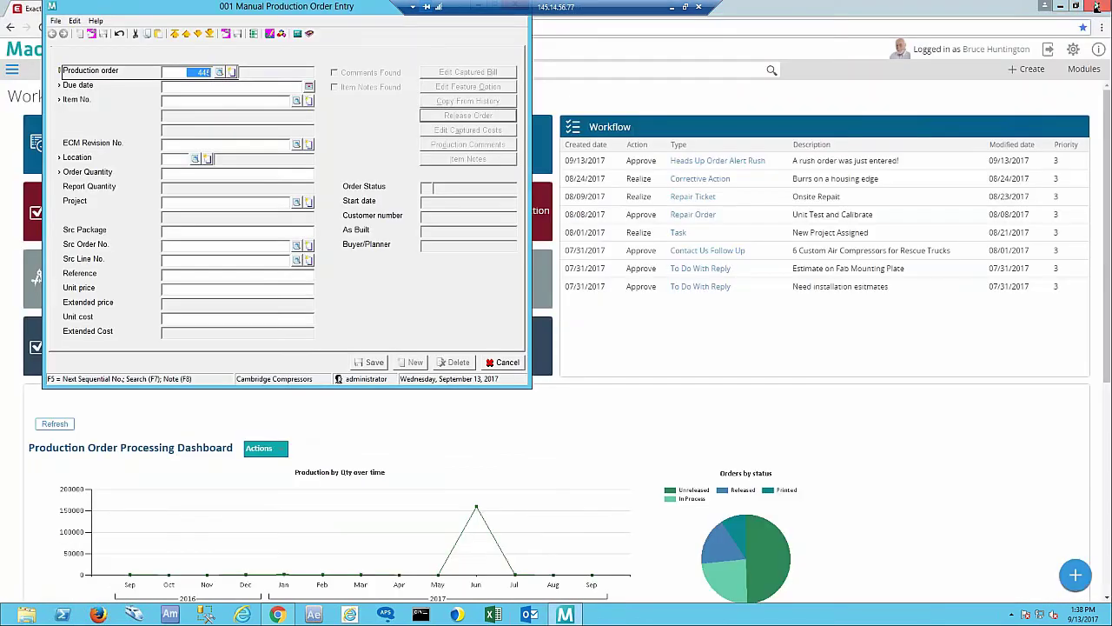
{"action": "left_click", "coordinate": [504, 362]}
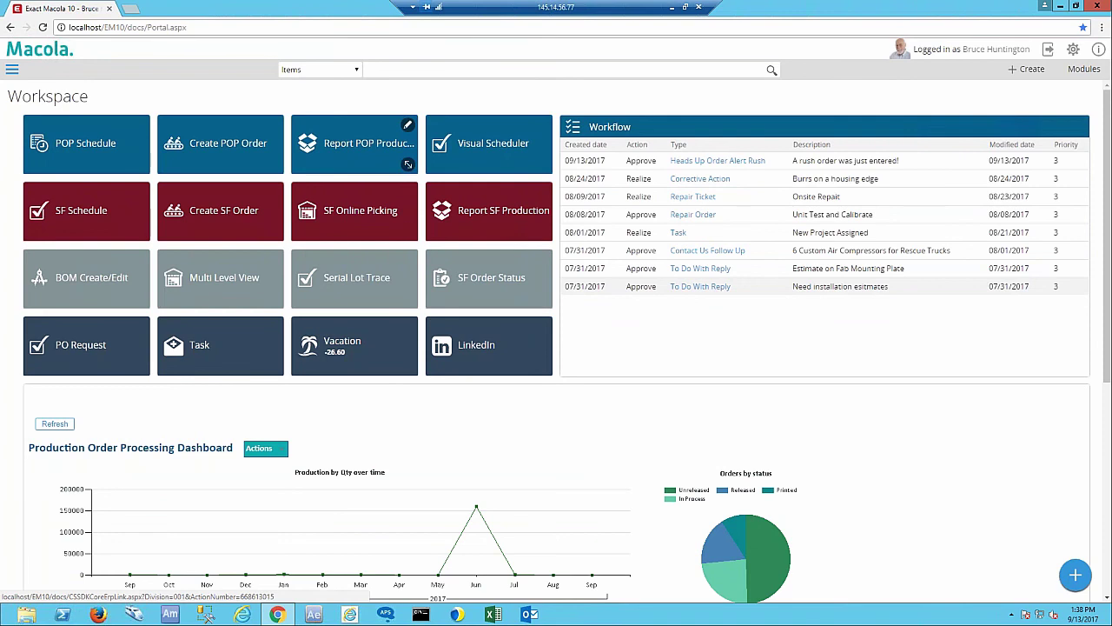
Open POP production reporting by order and load the released SLE-30-T460 production order
{"action": "left_click", "coordinate": [358, 157]}
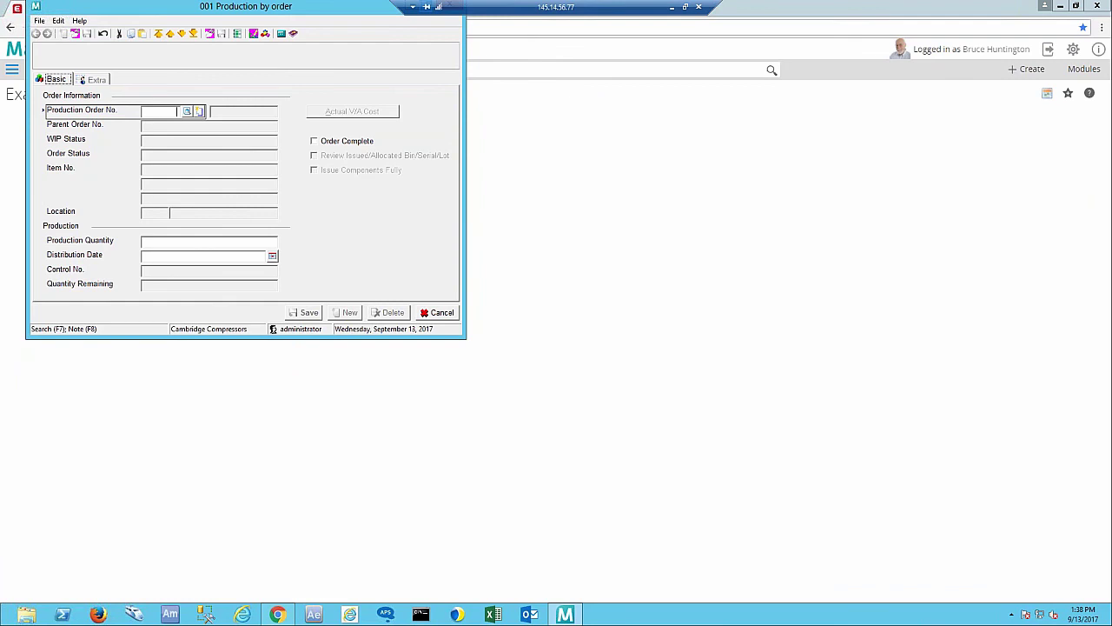
{"action": "type", "text": "445"}
{"action": "key", "text": "Tab"}
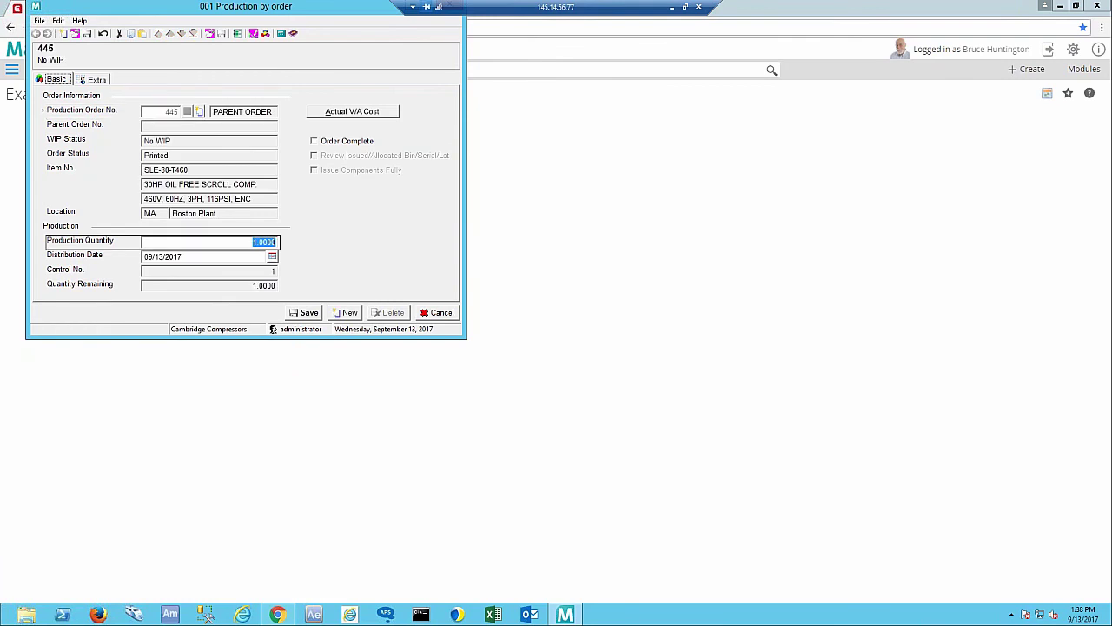
{"action": "left_click", "coordinate": [331, 114]}
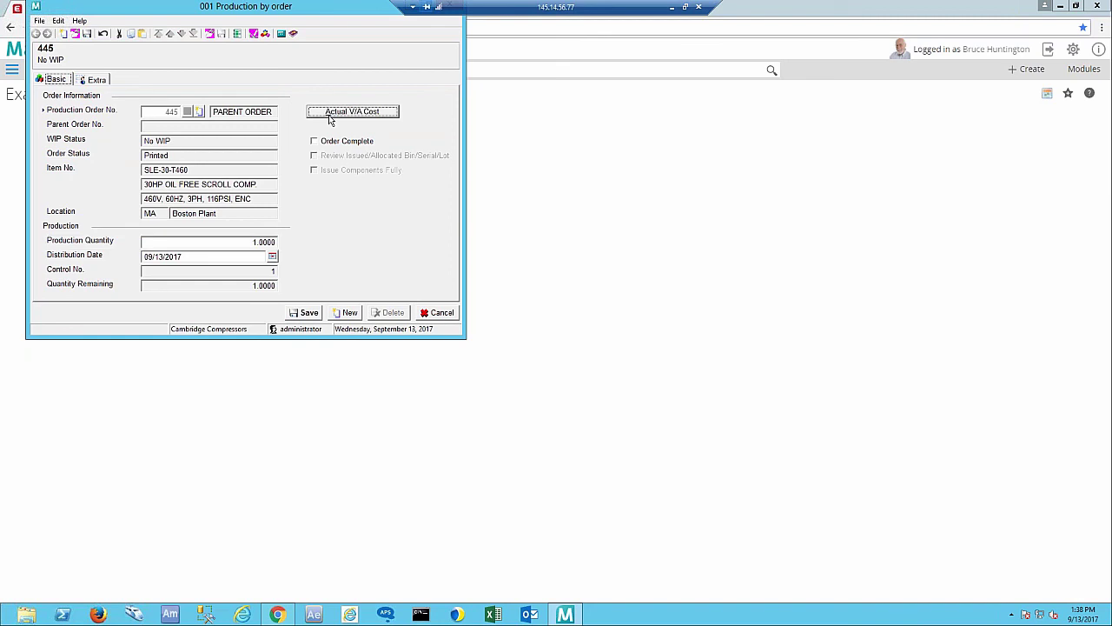
{"action": "left_click", "coordinate": [285, 145]}
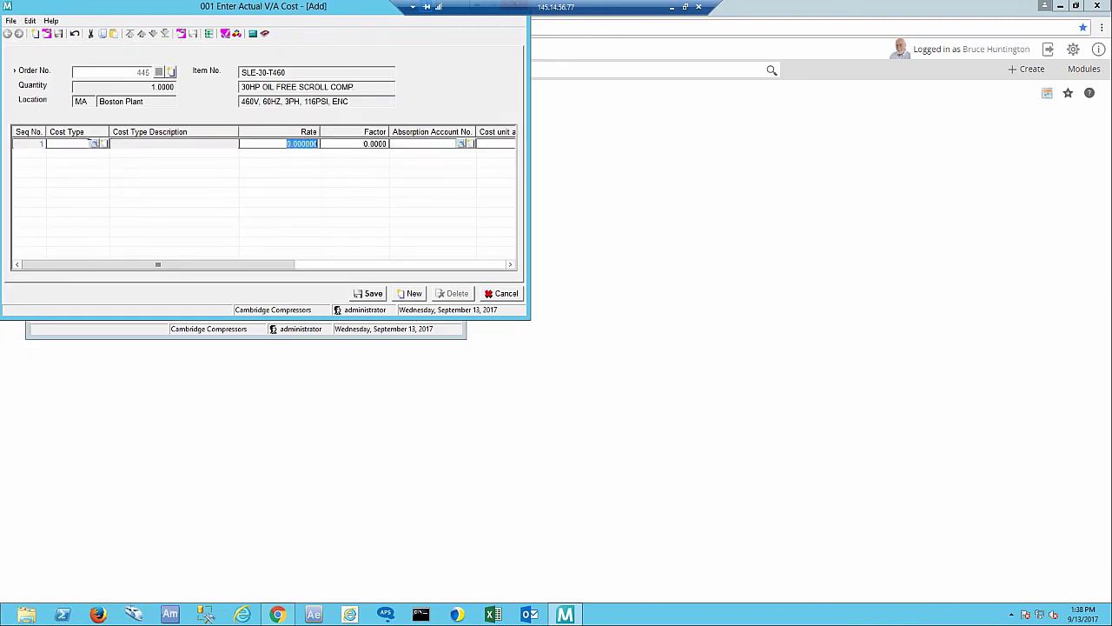
{"action": "left_click", "coordinate": [96, 145]}
{"action": "left_click", "coordinate": [507, 297]}
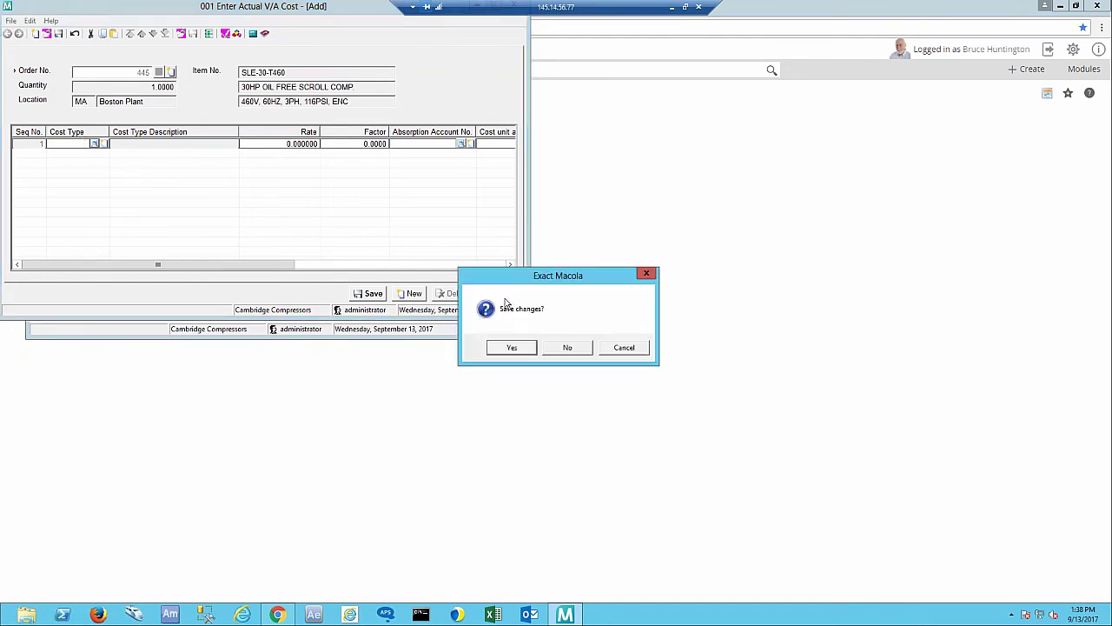
{"action": "left_click", "coordinate": [569, 350]}
{"action": "left_click", "coordinate": [510, 298]}
Add an actual value-added cost line of type ASM, Assembly Labor & Overhead, with factor 30 to the order and save it
{"action": "left_click", "coordinate": [356, 112]}
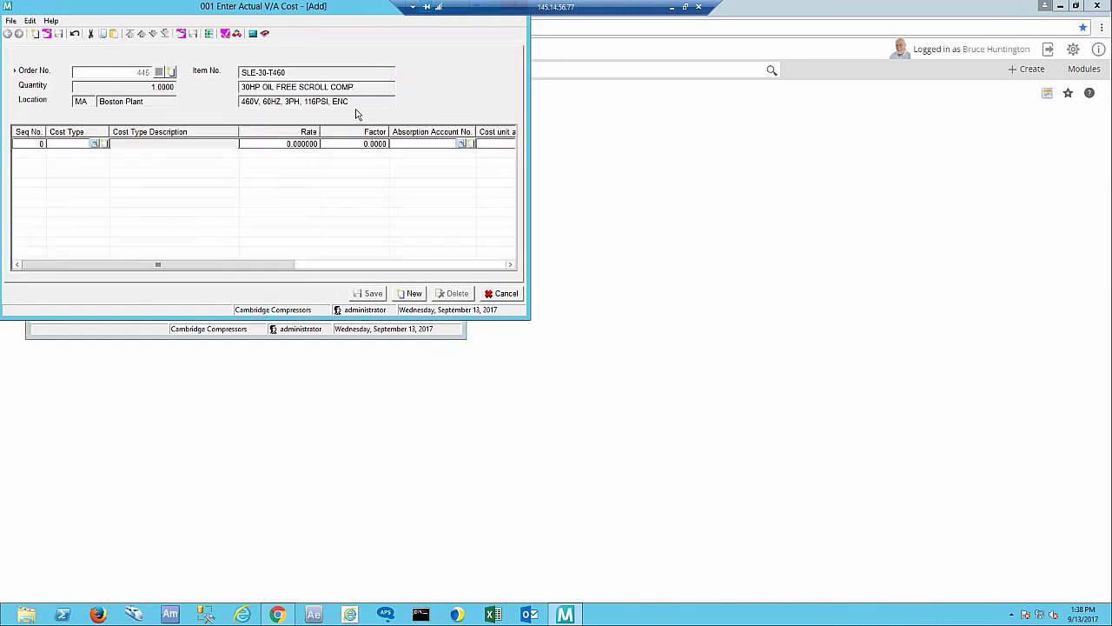
{"action": "left_click", "coordinate": [96, 143]}
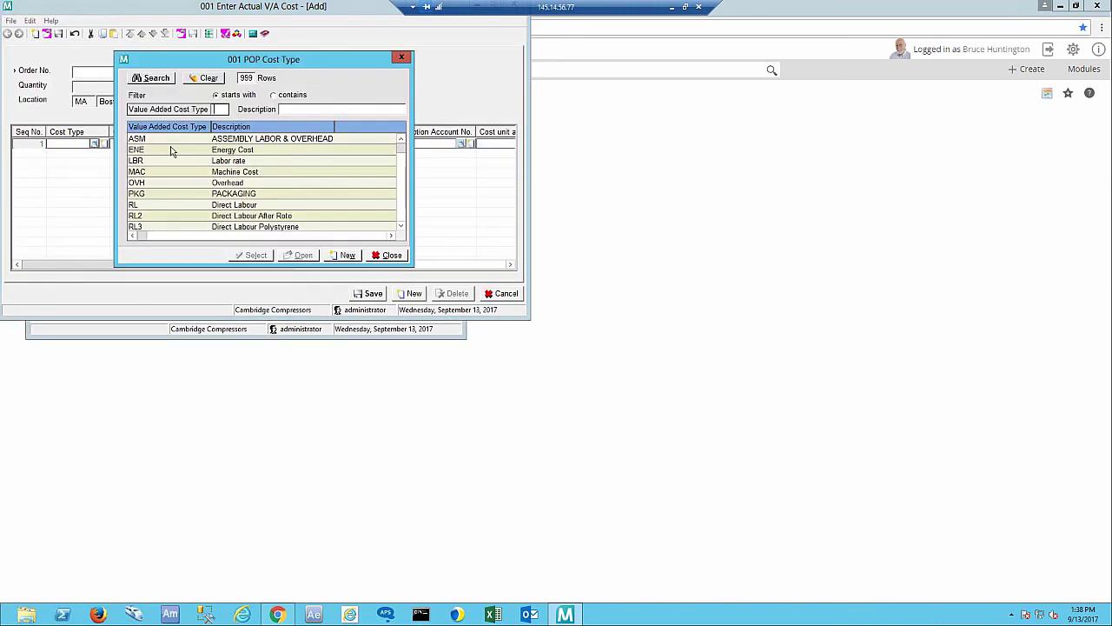
{"action": "double_click", "coordinate": [209, 141]}
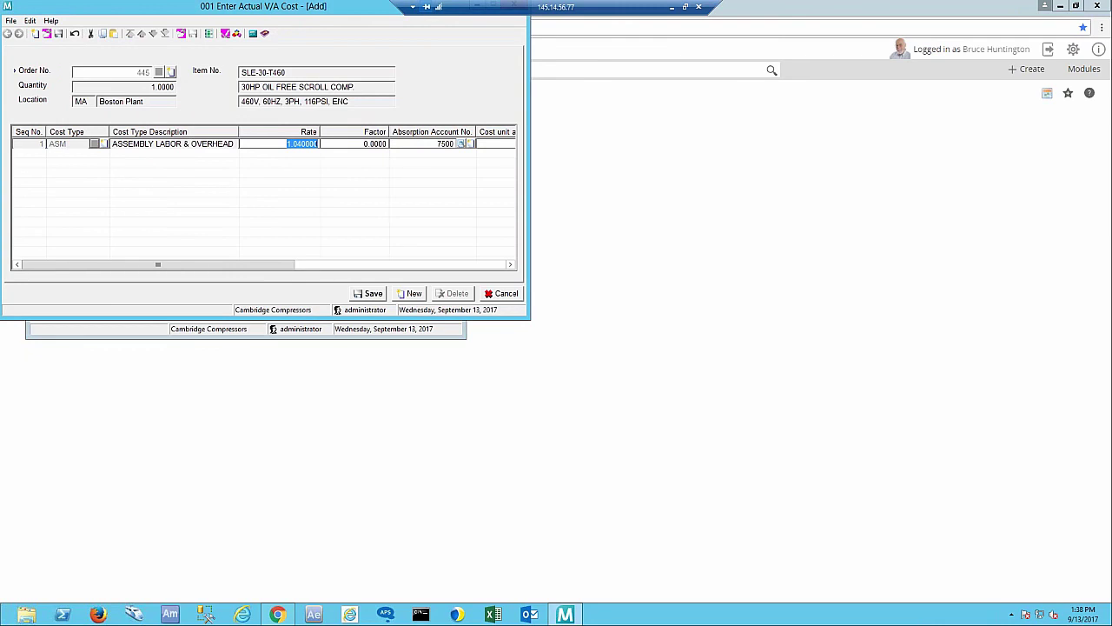
{"action": "left_click", "coordinate": [376, 143]}
{"action": "type", "text": "30"}
{"action": "key", "text": "Tab"}
{"action": "left_click", "coordinate": [261, 153]}
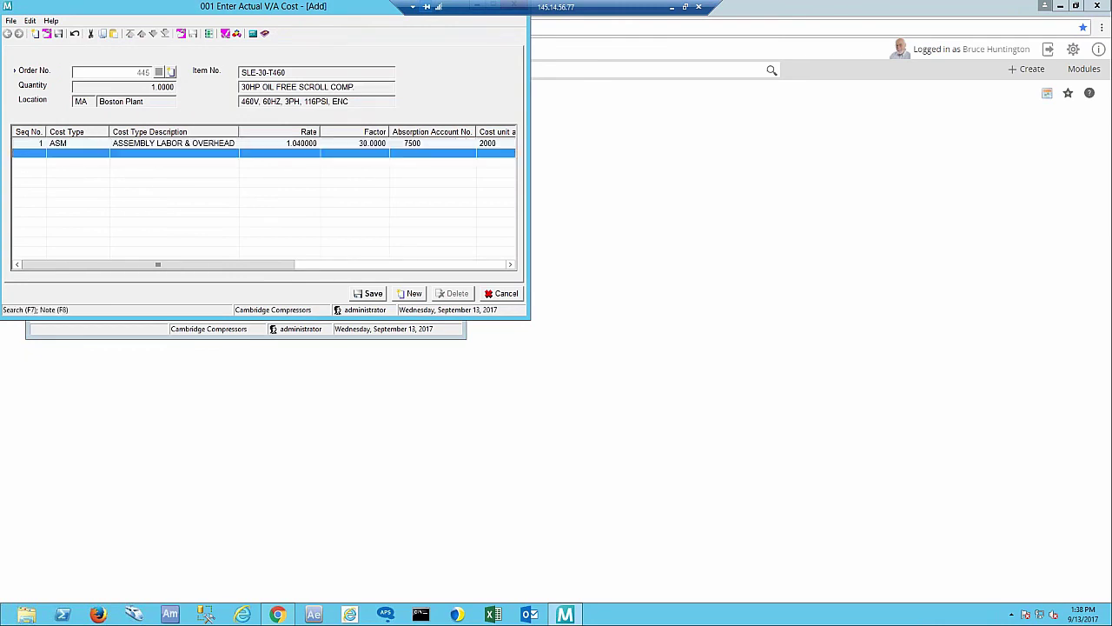
{"action": "key", "text": "ctrl+s"}
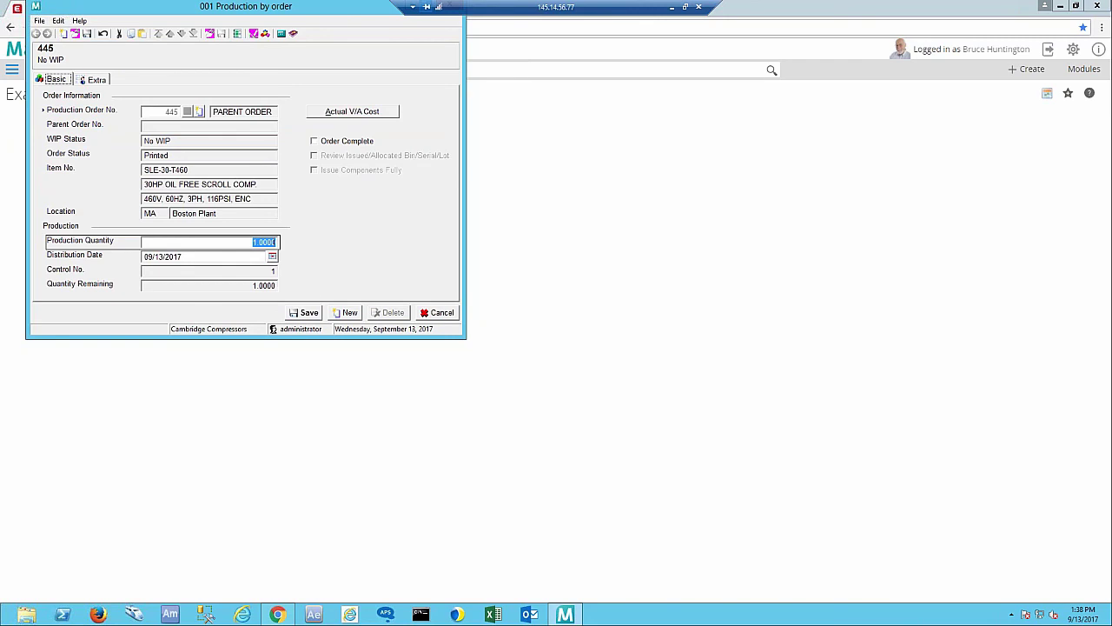
Mark the SLE-30-T460 production order as Order Complete and save the production report
{"action": "left_click", "coordinate": [314, 141]}
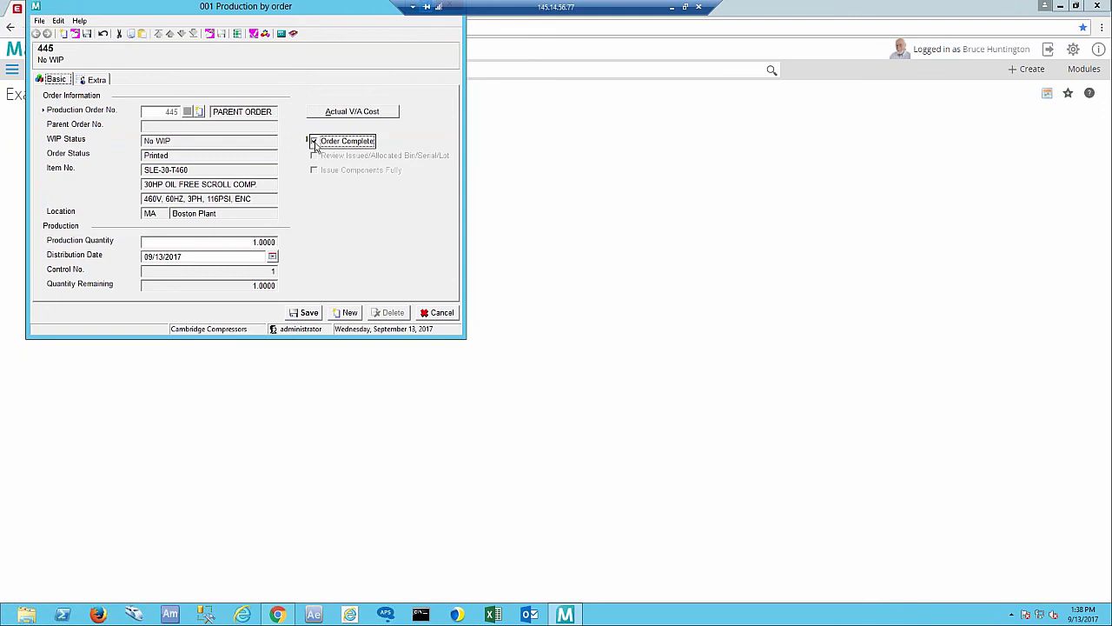
{"action": "left_click", "coordinate": [304, 314]}
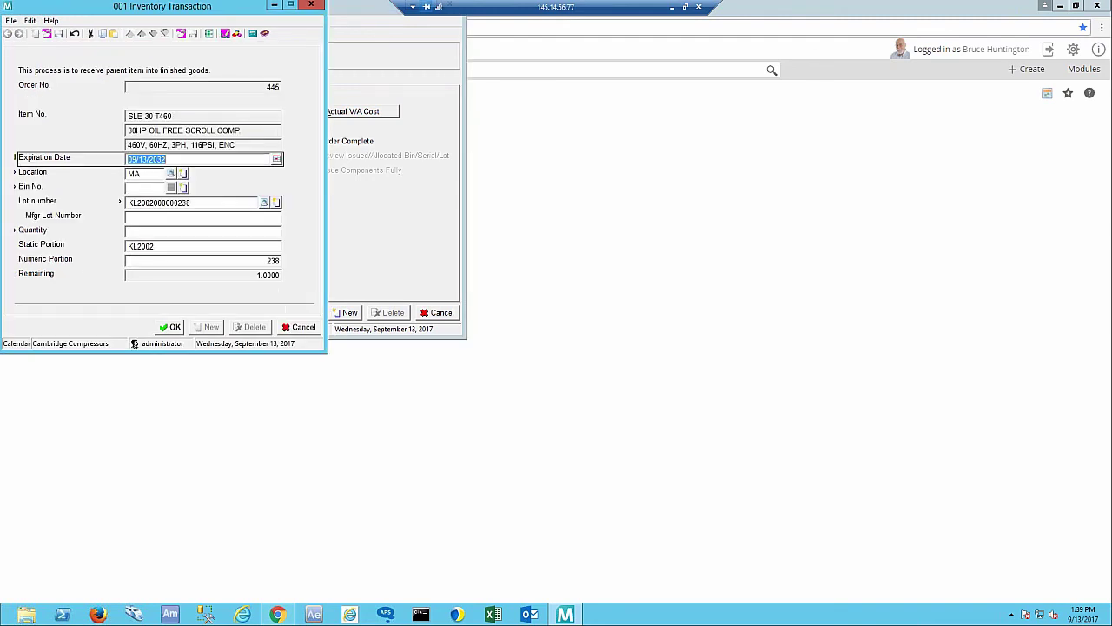
Receive a quantity of 1 SLE-30-T460 into finished goods with expiration date 09/13/2032, and close the production reporting window
{"action": "key", "text": "Return"}
{"action": "key", "text": "Return"}
{"action": "key", "text": "Return"}
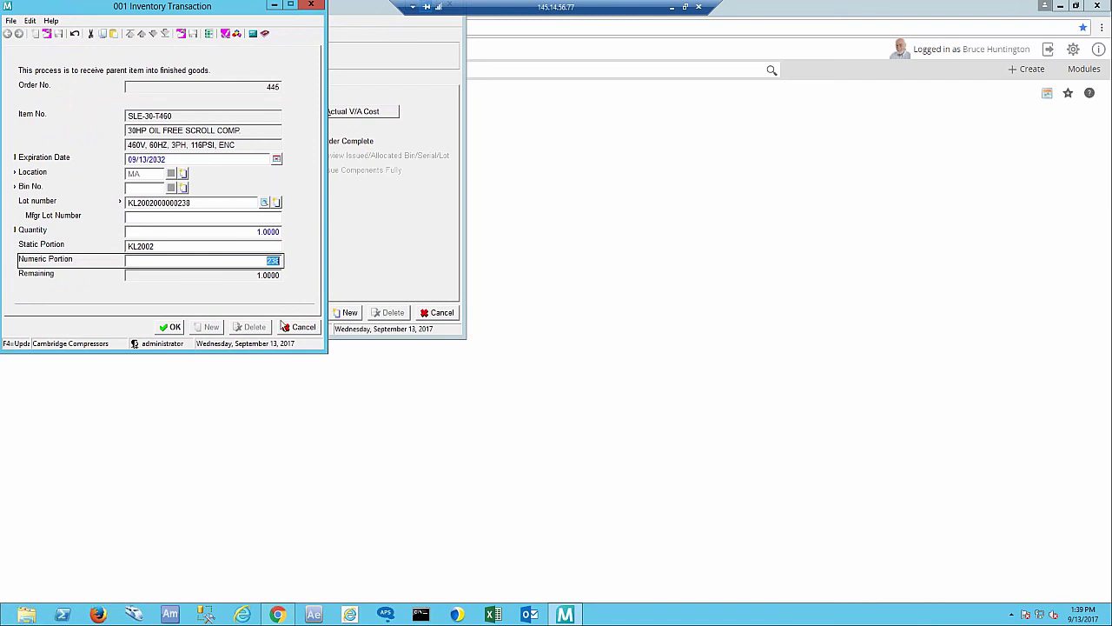
{"action": "left_click", "coordinate": [174, 328]}
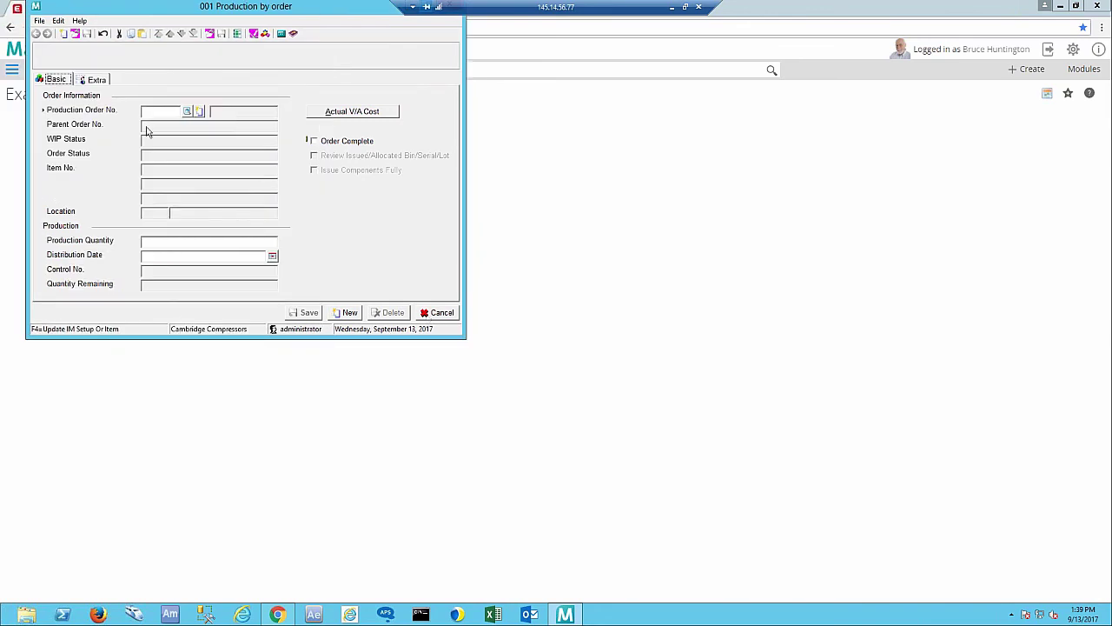
{"action": "left_click", "coordinate": [447, 315]}
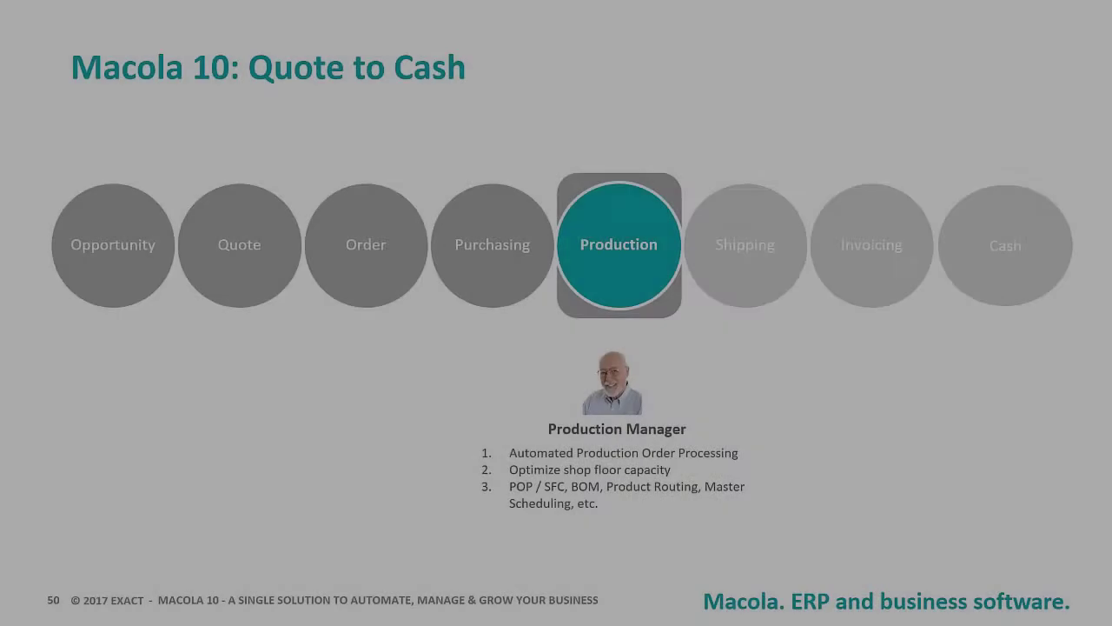
{"action": "key", "text": "Right"}
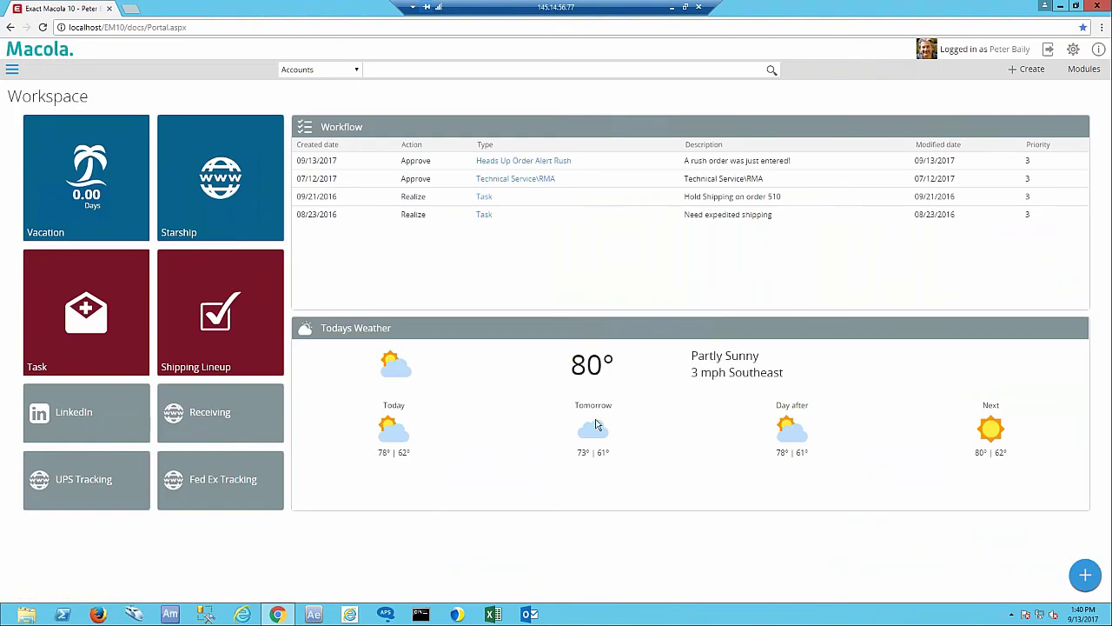
Open the Shipping Lineup report and limit it to required ship dates from 09/11/2017 to 09/15/2017
{"action": "left_click", "coordinate": [227, 343]}
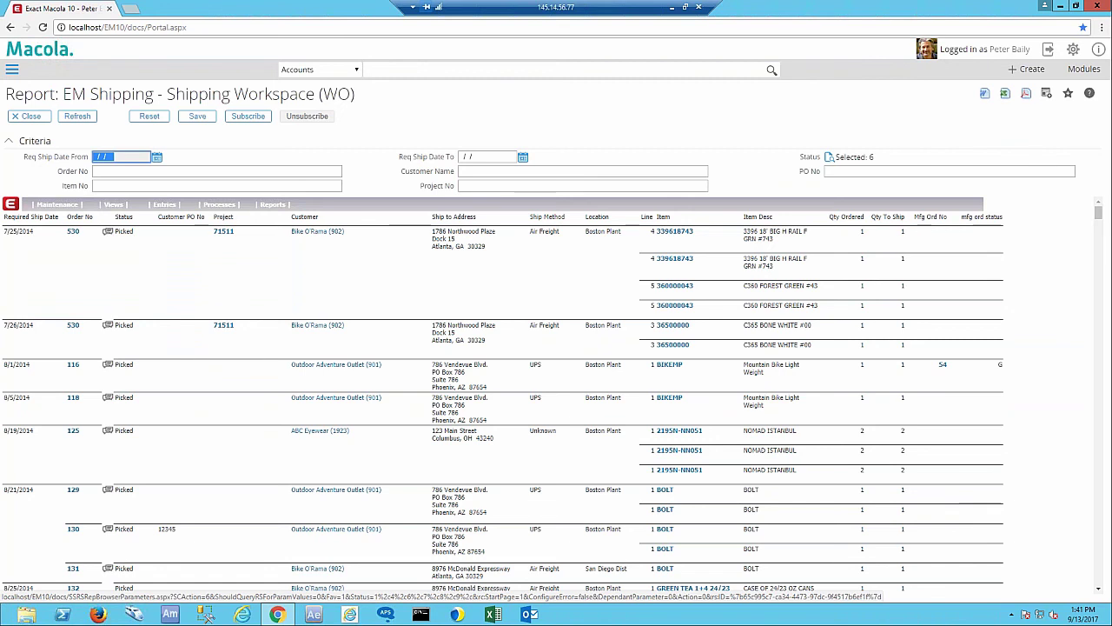
{"action": "key", "text": "Return"}
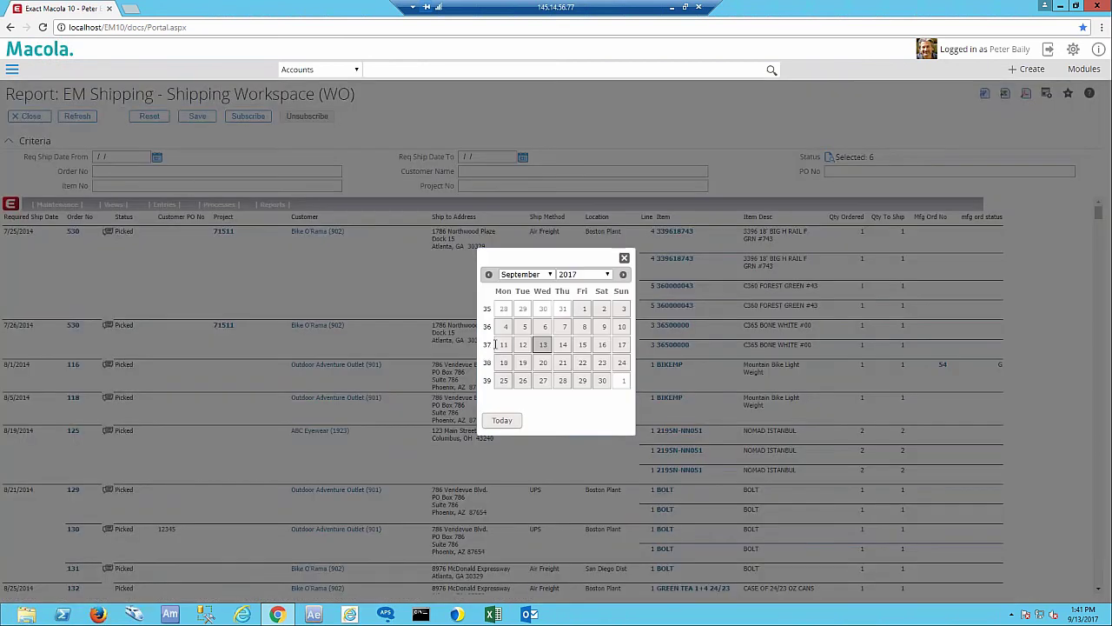
{"action": "left_click", "coordinate": [504, 345]}
{"action": "left_click", "coordinate": [523, 158]}
{"action": "left_click", "coordinate": [589, 351]}
{"action": "left_click", "coordinate": [78, 116]}
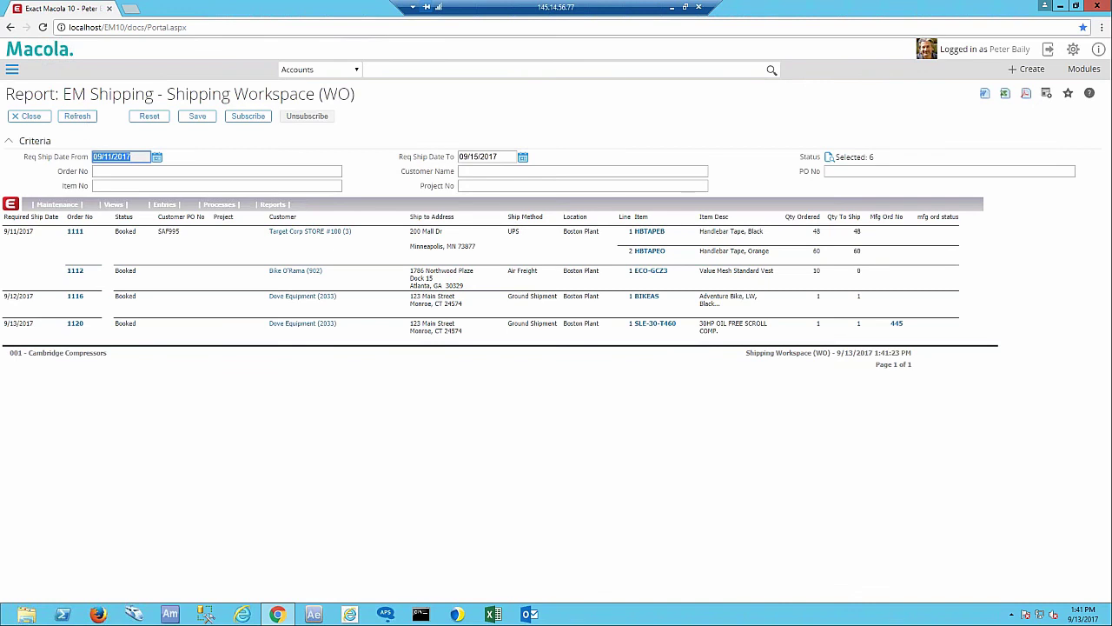
Examine the order, customer, item, quantities, manufacturing order and status of Dove Equipment's SLE-30-T460 line in the shipping report
{"action": "left_click", "coordinate": [74, 331]}
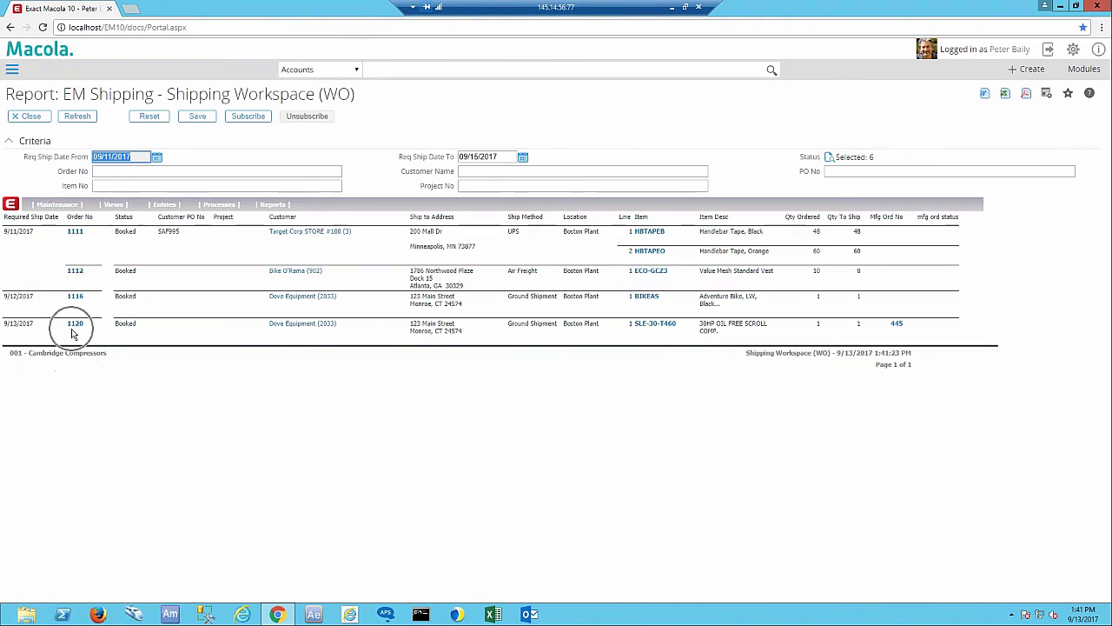
{"action": "left_click", "coordinate": [305, 331]}
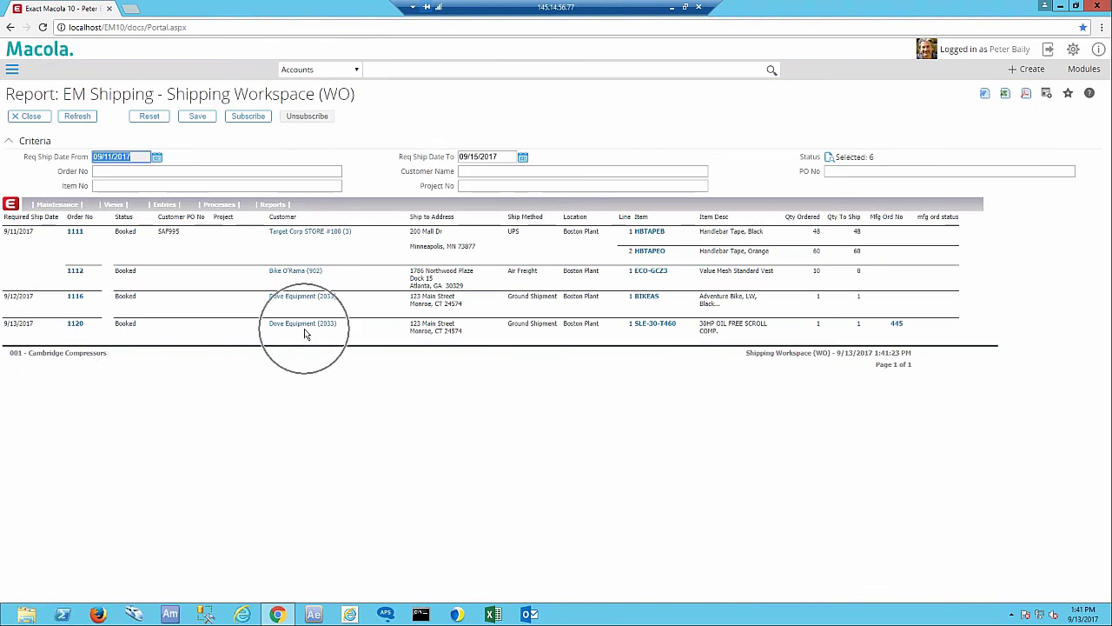
{"action": "left_click", "coordinate": [641, 330]}
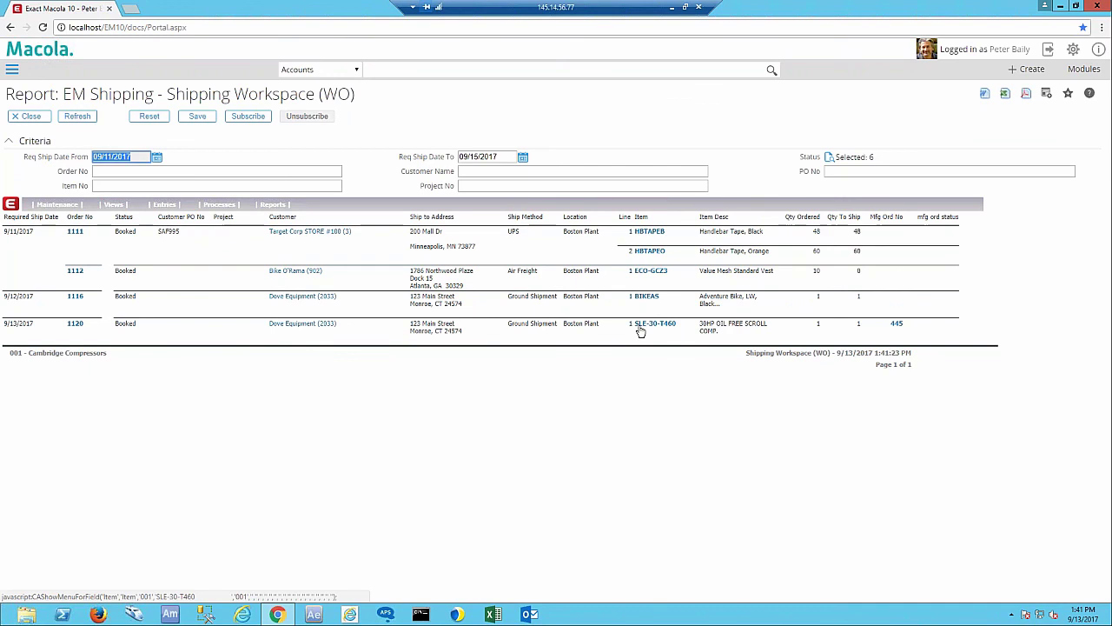
{"action": "left_click", "coordinate": [824, 336]}
{"action": "left_click", "coordinate": [858, 329]}
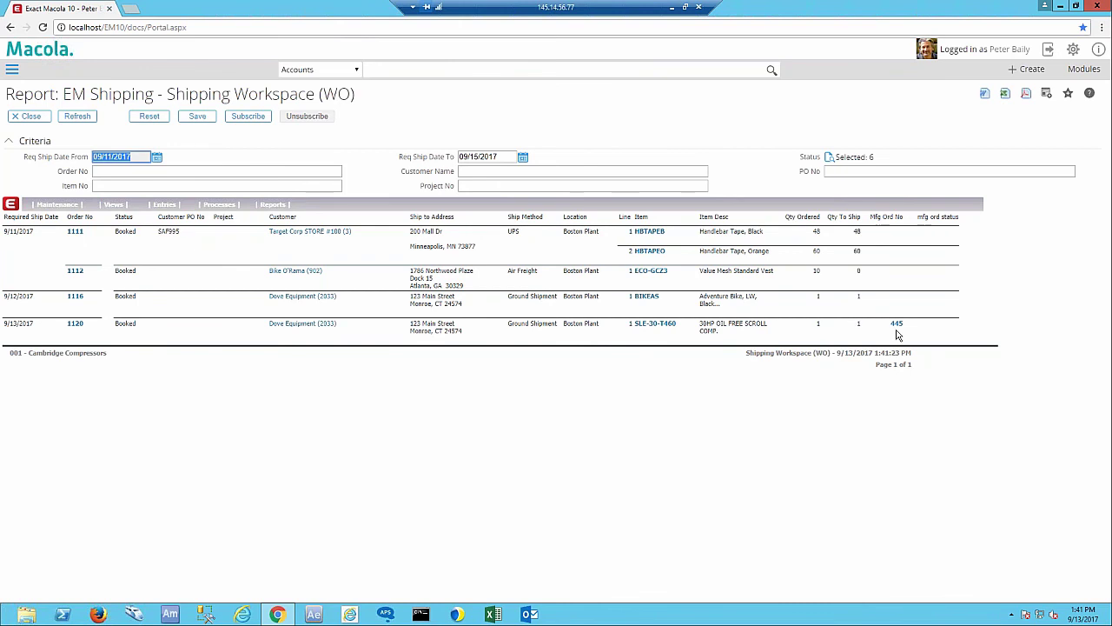
{"action": "left_click", "coordinate": [898, 335]}
{"action": "left_click", "coordinate": [122, 337]}
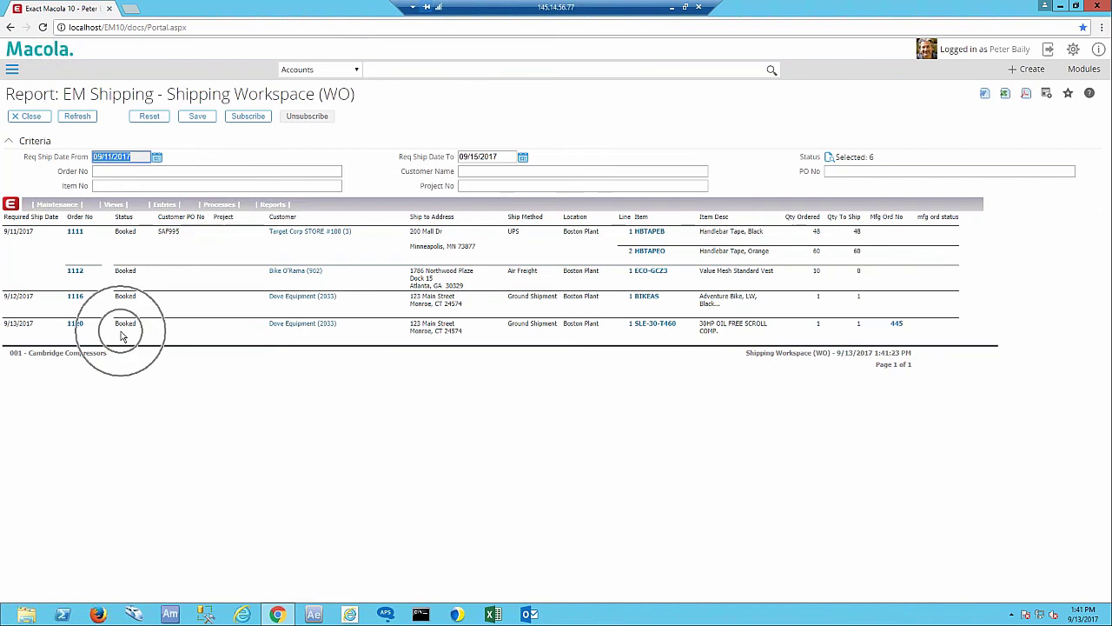
Start Confirm Ship for Dove Equipment's SLE-30-T460 order and ship all items from location MA
{"action": "left_click", "coordinate": [76, 326]}
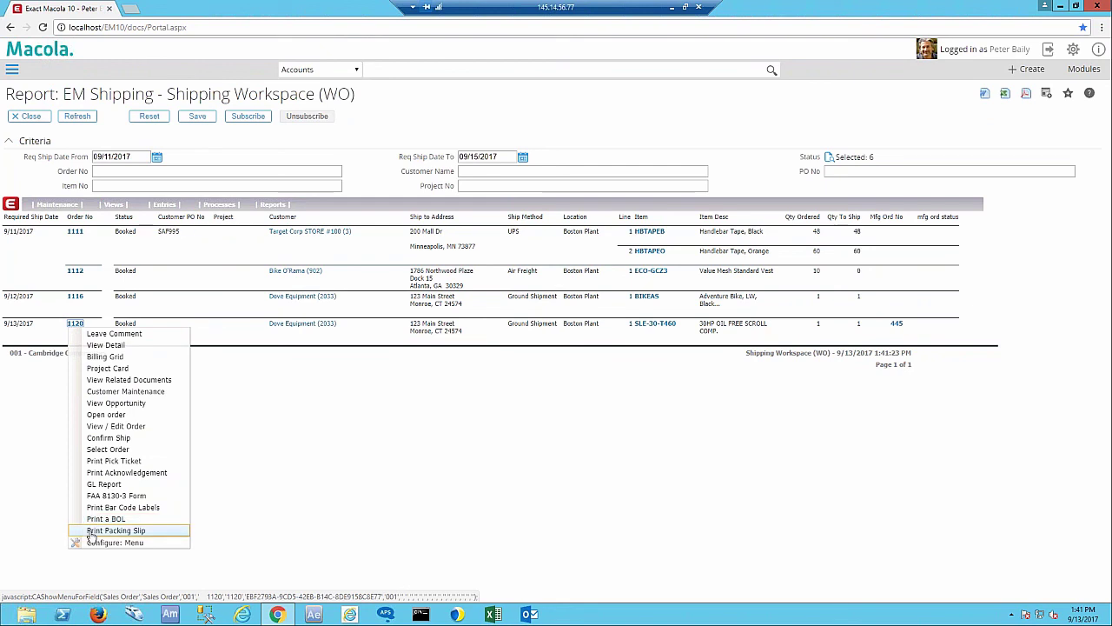
{"action": "left_click", "coordinate": [151, 443]}
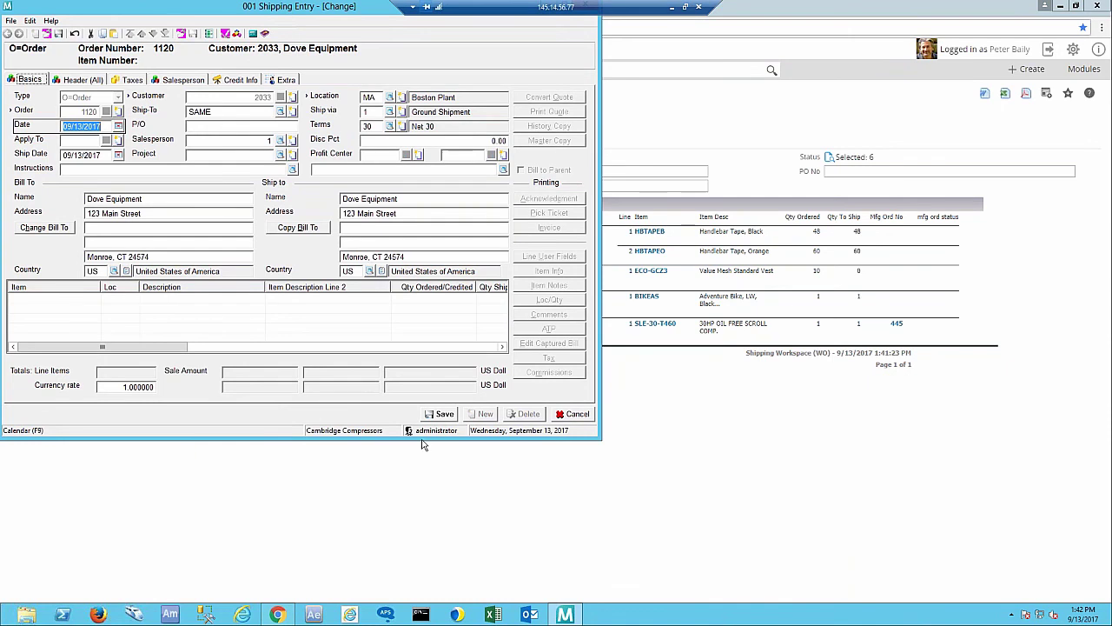
{"action": "left_click", "coordinate": [444, 415]}
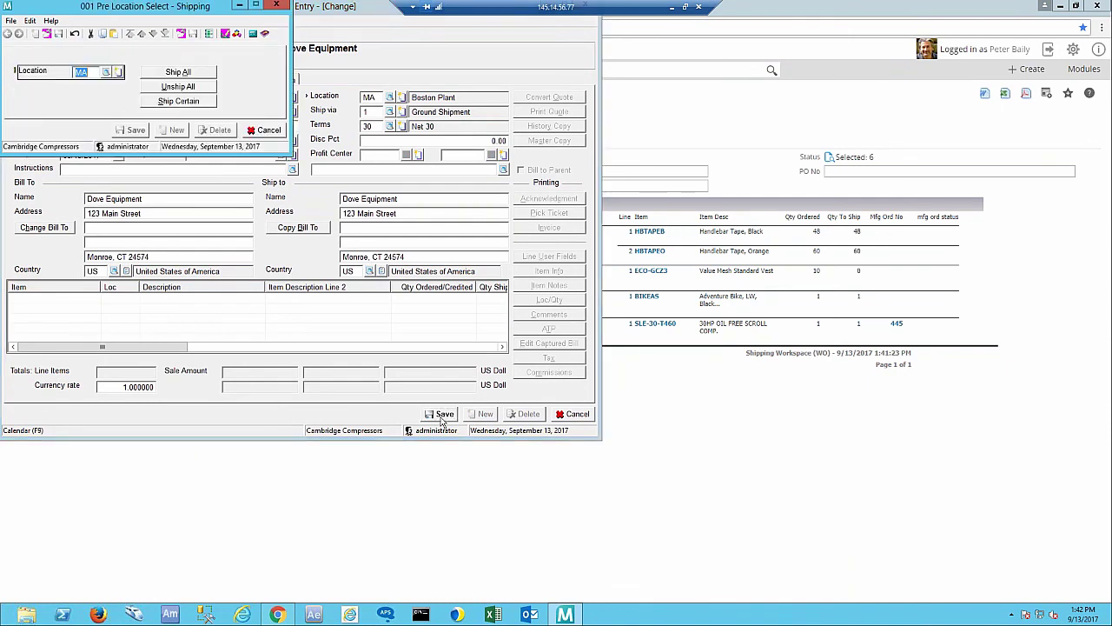
{"action": "left_click", "coordinate": [179, 72]}
{"action": "left_click", "coordinate": [135, 117]}
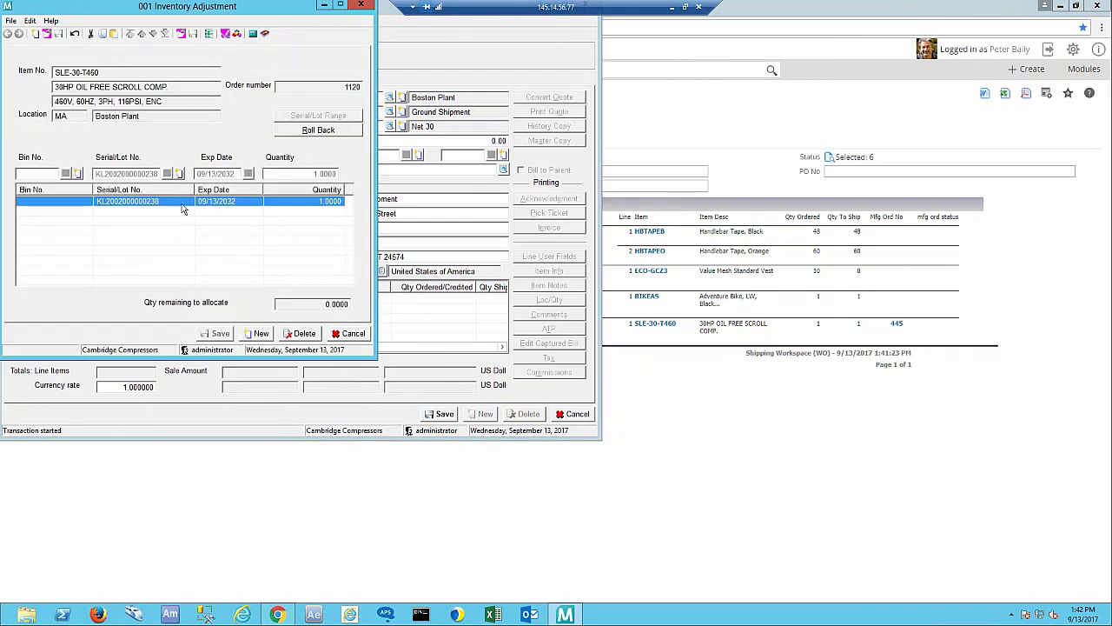
Check the serial/lot allocation for the SLE-30-T460 line and close the inventory adjustment
{"action": "left_click", "coordinate": [184, 209]}
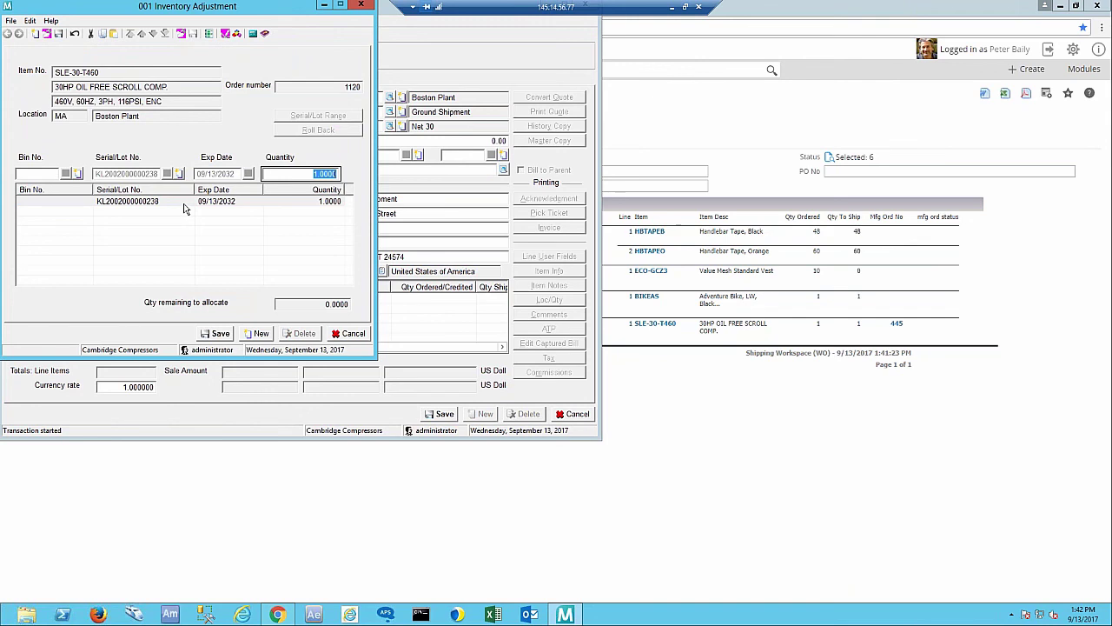
{"action": "key", "text": "Tab"}
{"action": "left_click", "coordinate": [183, 210]}
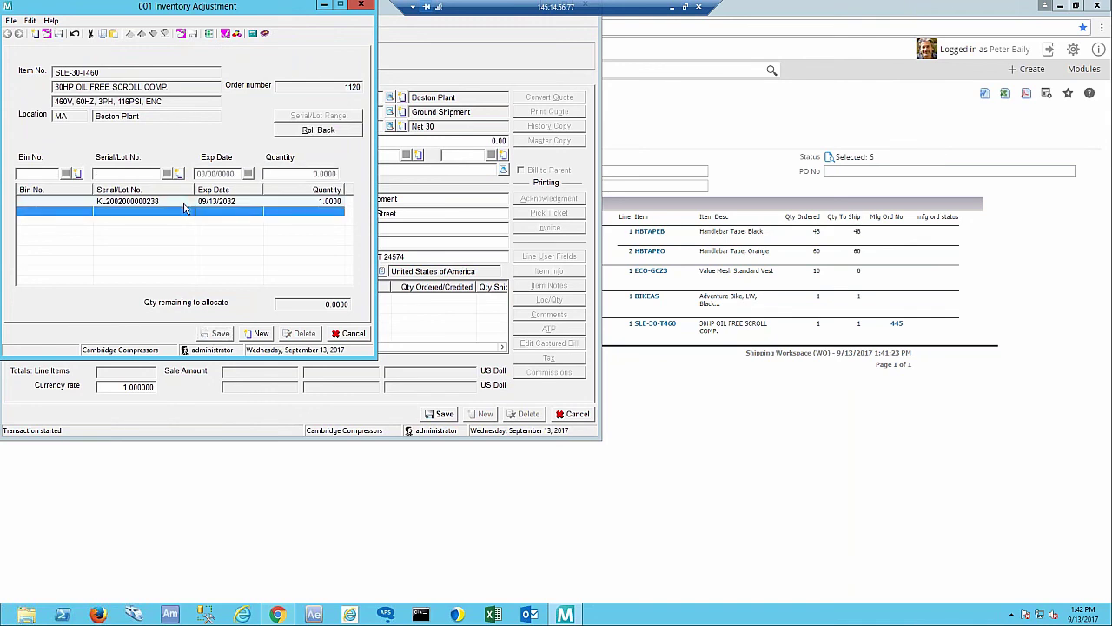
{"action": "left_click", "coordinate": [353, 335]}
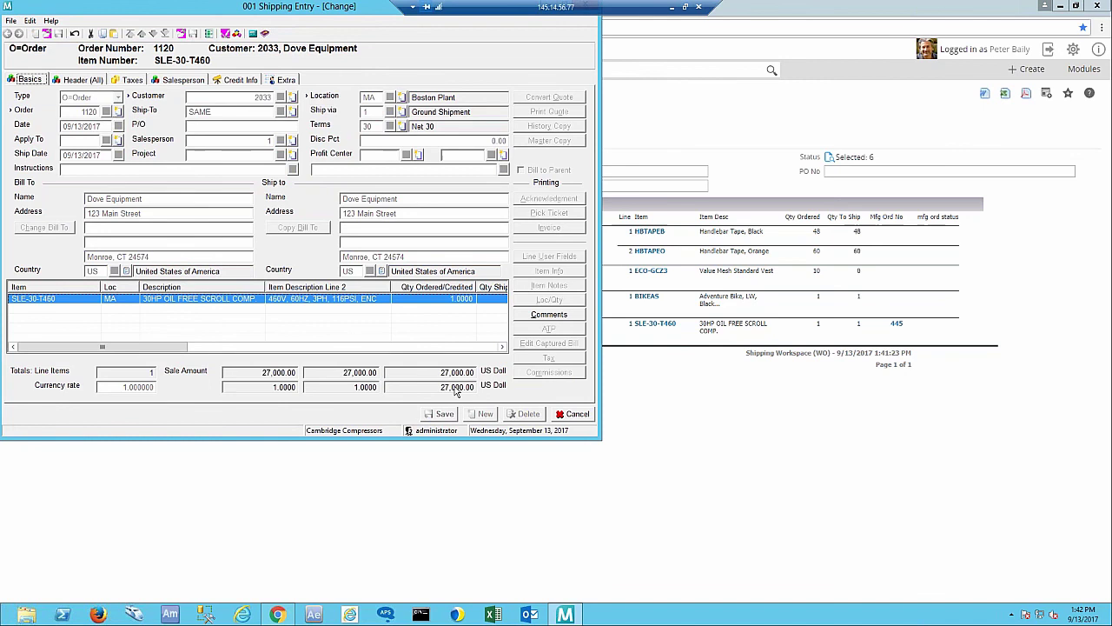
Set the order's freight charge to 100, save the billing information and close Shipping Entry
{"action": "left_click", "coordinate": [573, 414]}
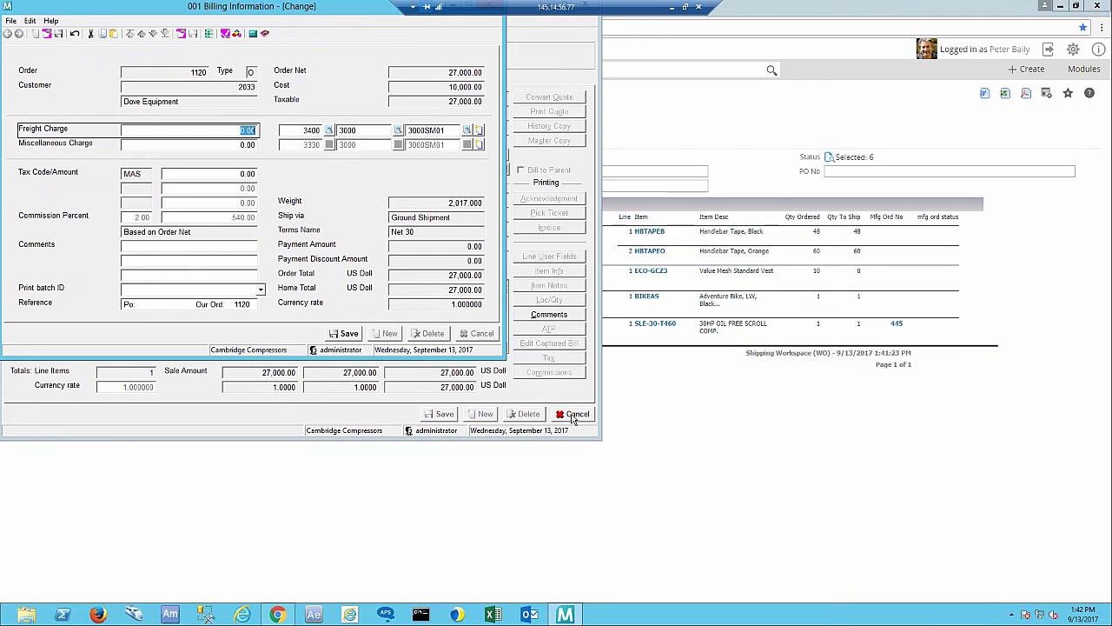
{"action": "type", "text": "100"}
{"action": "key", "text": "Tab"}
{"action": "key", "text": "Tab"}
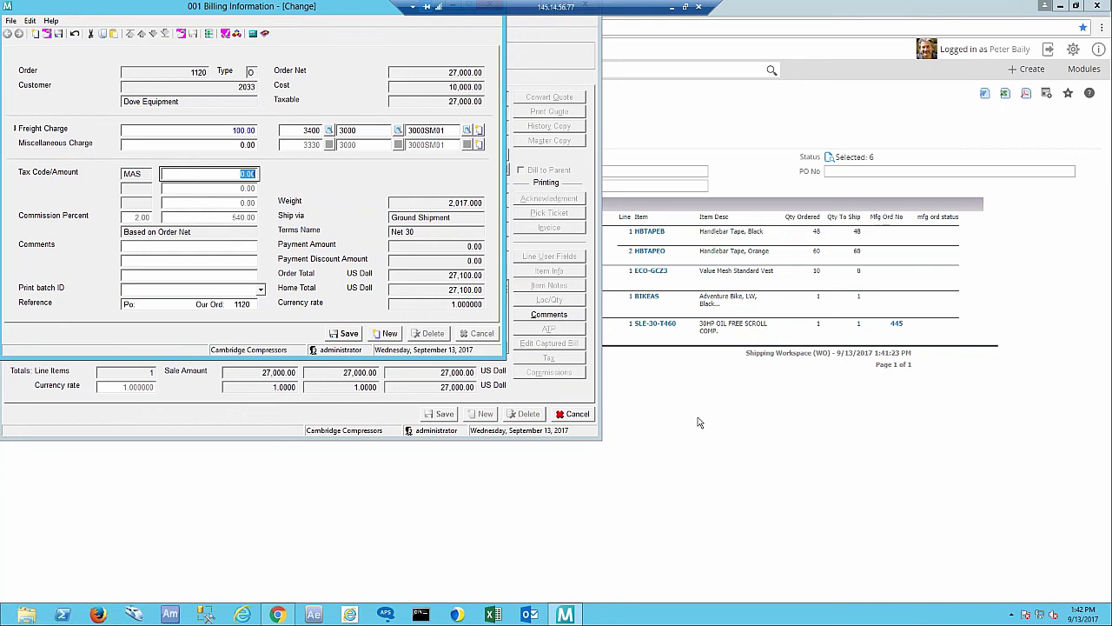
{"action": "left_click", "coordinate": [345, 335]}
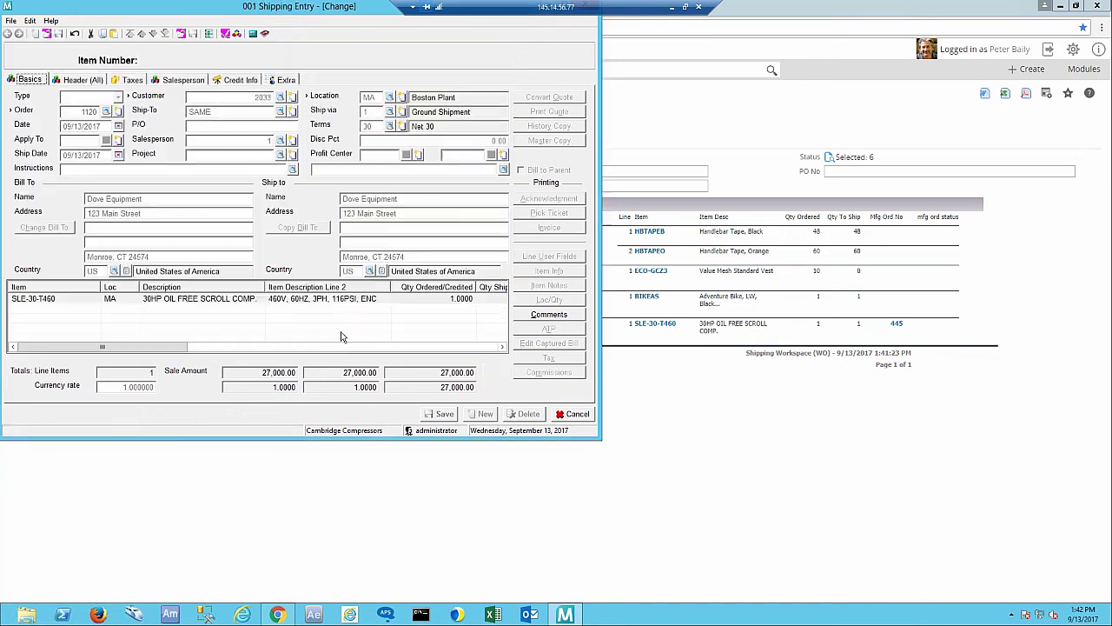
{"action": "left_click", "coordinate": [581, 415]}
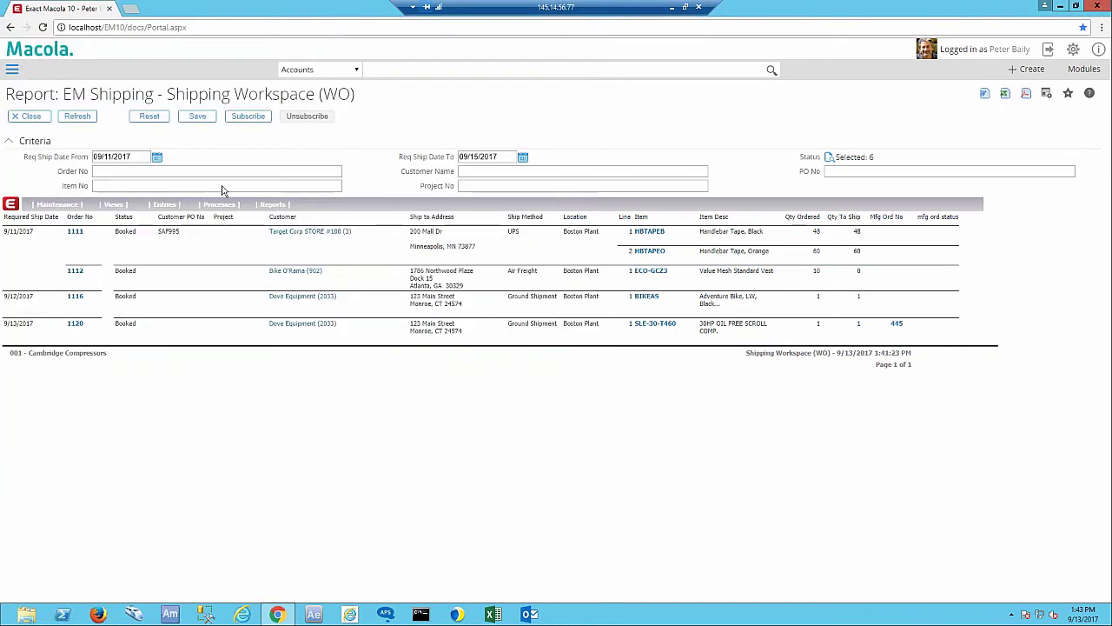
Refresh the shipping workspace report and leave the shipping clerk's login
{"action": "left_click", "coordinate": [76, 117]}
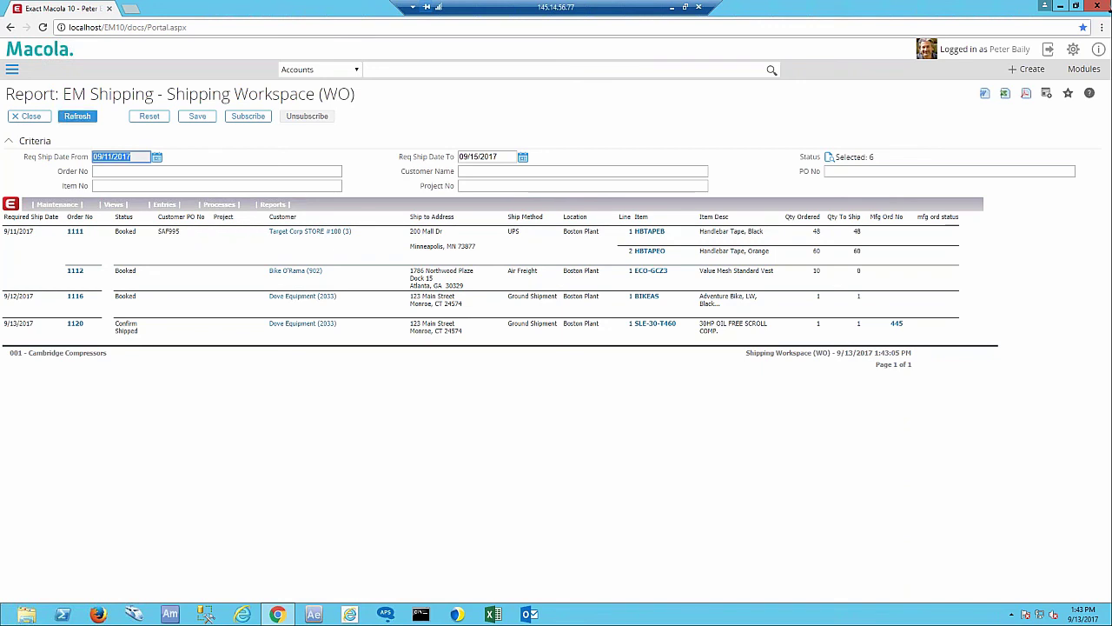
{"action": "left_click", "coordinate": [1048, 49]}
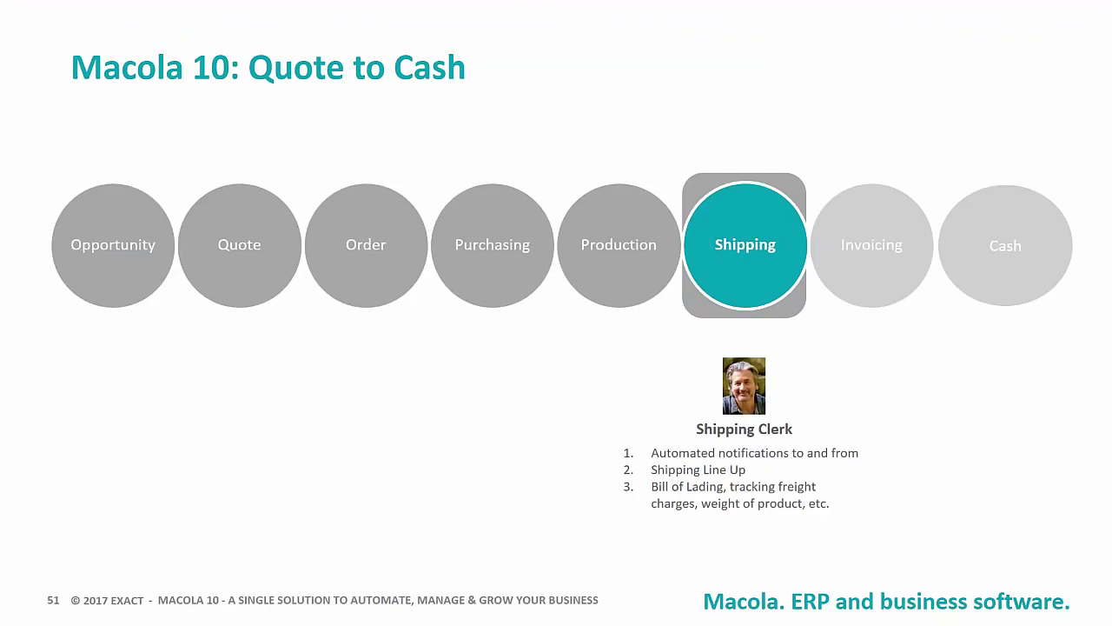
{"action": "key", "text": "Right"}
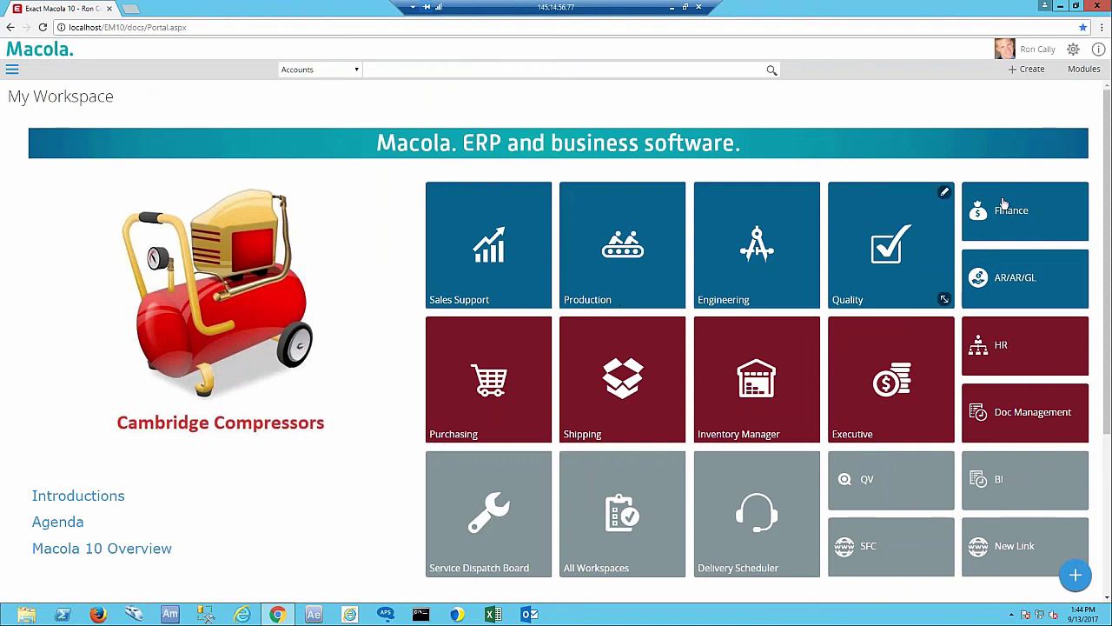
Open the Finance workspace and examine its executive scorecard, control accounts and workflow notifications
{"action": "left_click", "coordinate": [1002, 221]}
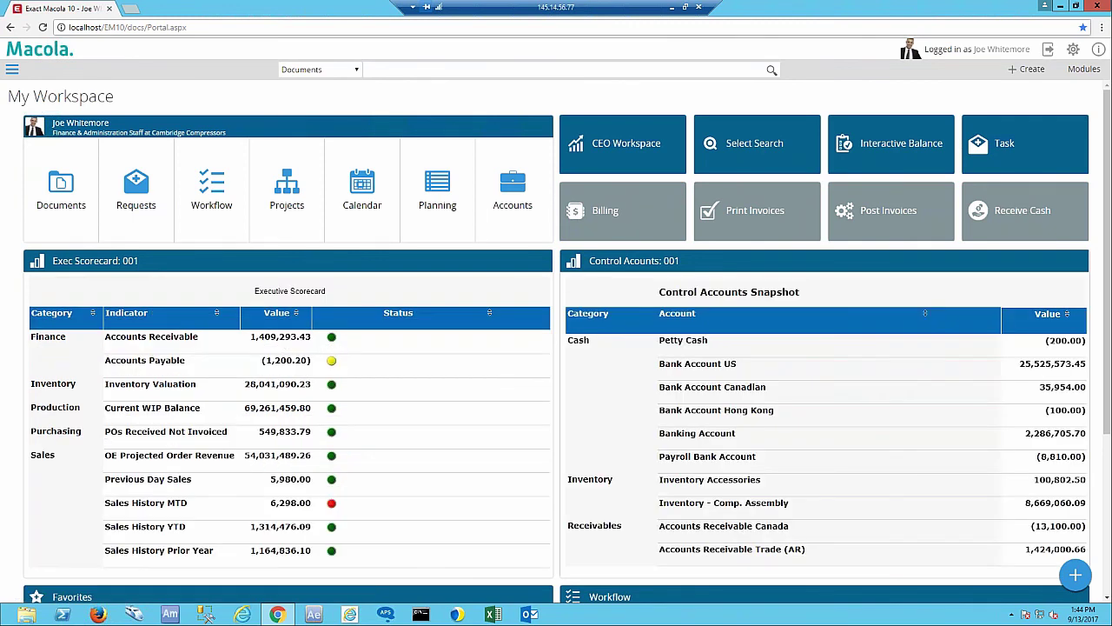
{"action": "scroll", "coordinate": [1024, 406], "scroll_direction": "down", "scroll_amount": 1}
{"action": "scroll", "coordinate": [1024, 407], "scroll_direction": "down", "scroll_amount": 2}
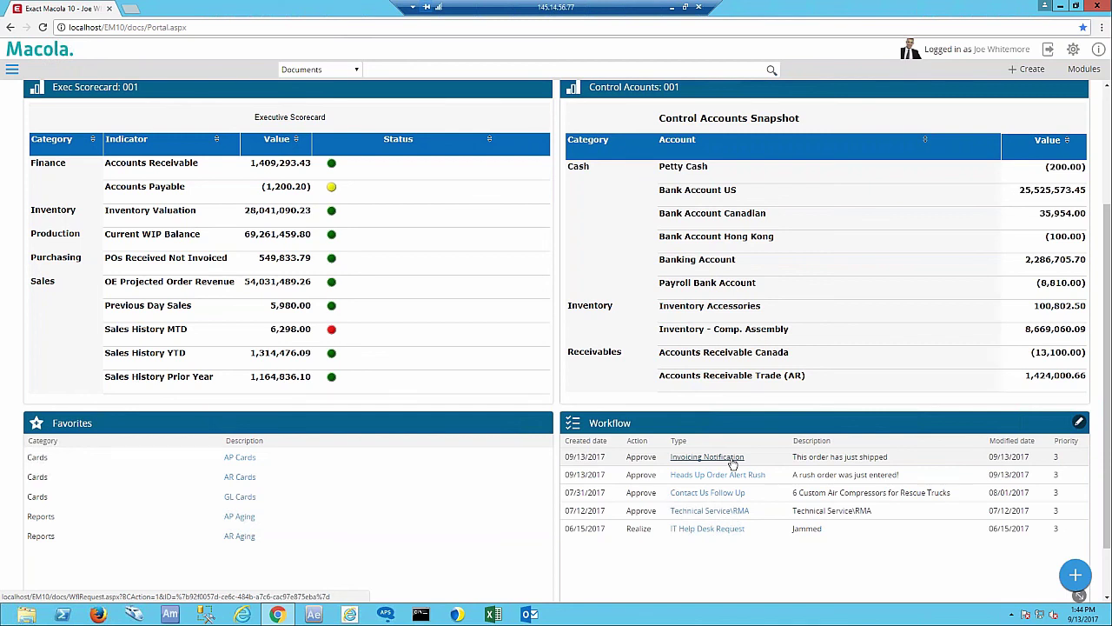
{"action": "scroll", "coordinate": [732, 465], "scroll_direction": "up", "scroll_amount": 3}
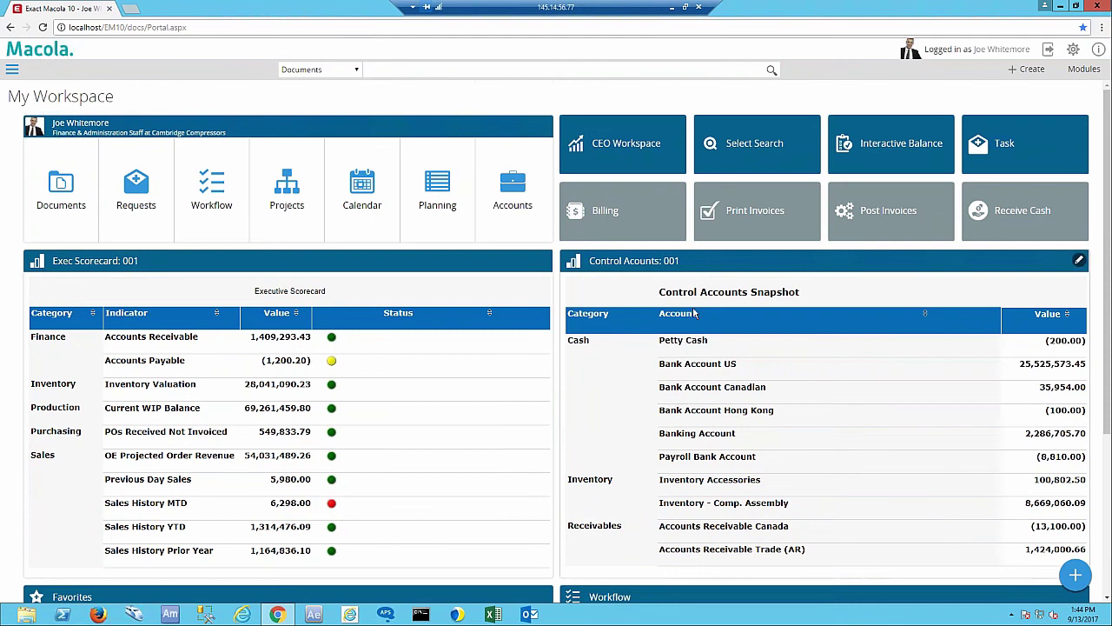
Load Dove Equipment's shipped order in Billing Entry, bill all items and save its billing information
{"action": "left_click", "coordinate": [601, 217]}
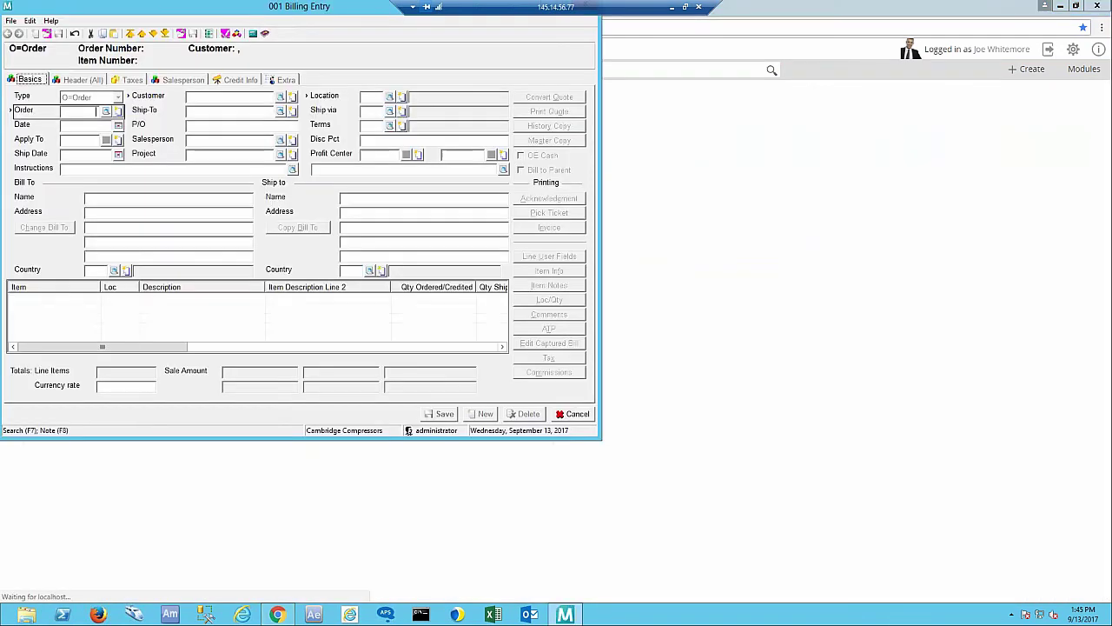
{"action": "type", "text": "1120"}
{"action": "key", "text": "Tab"}
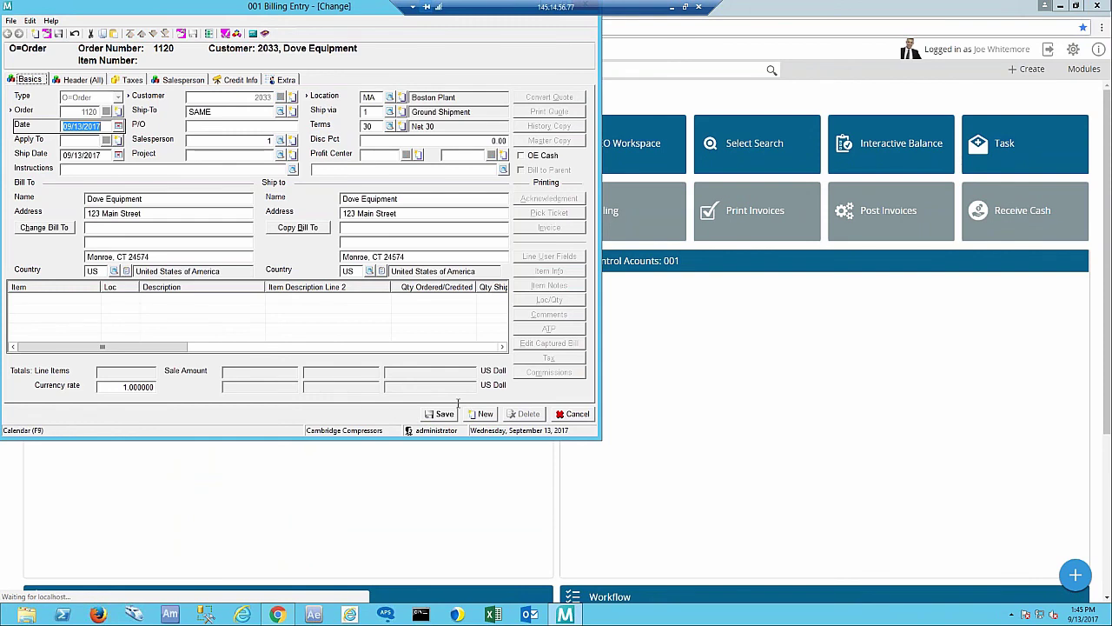
{"action": "left_click", "coordinate": [445, 415]}
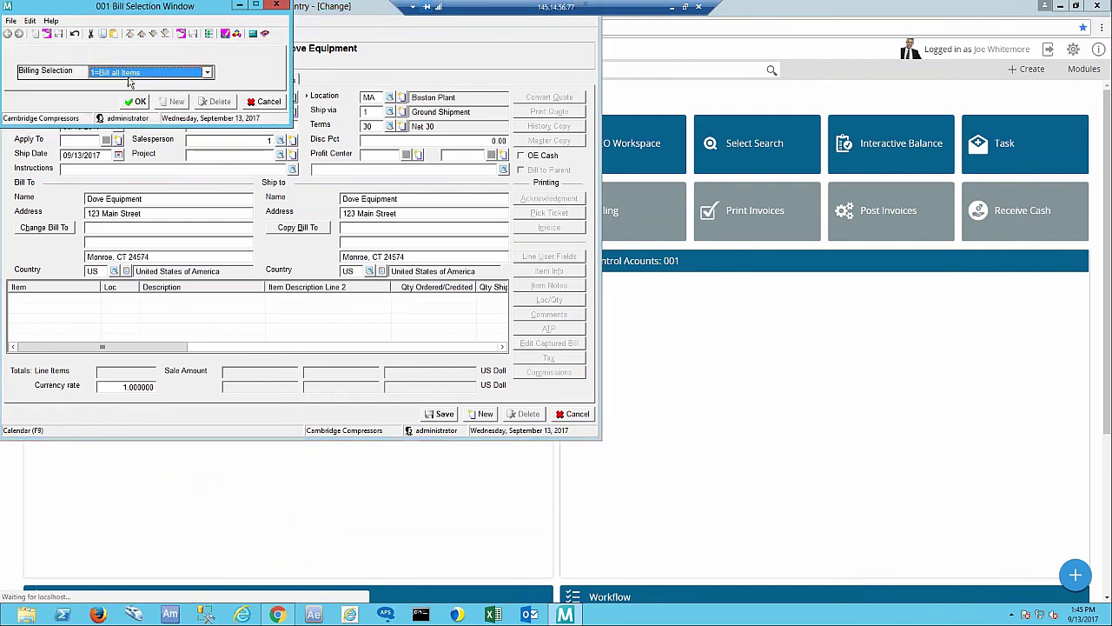
{"action": "left_click", "coordinate": [130, 102]}
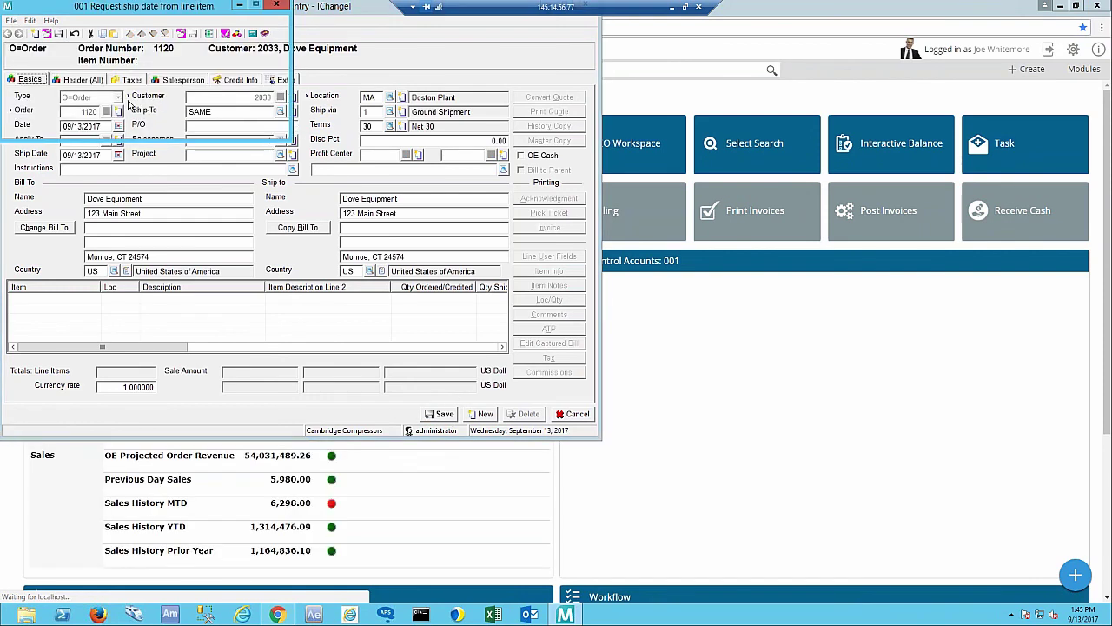
{"action": "left_click", "coordinate": [133, 113]}
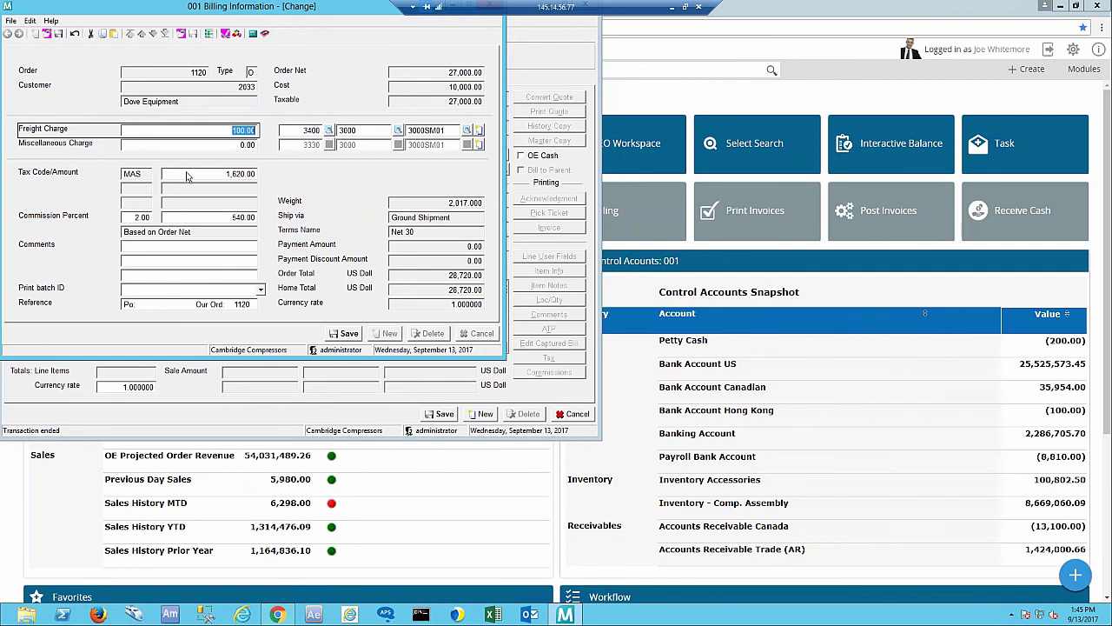
{"action": "left_click", "coordinate": [350, 333]}
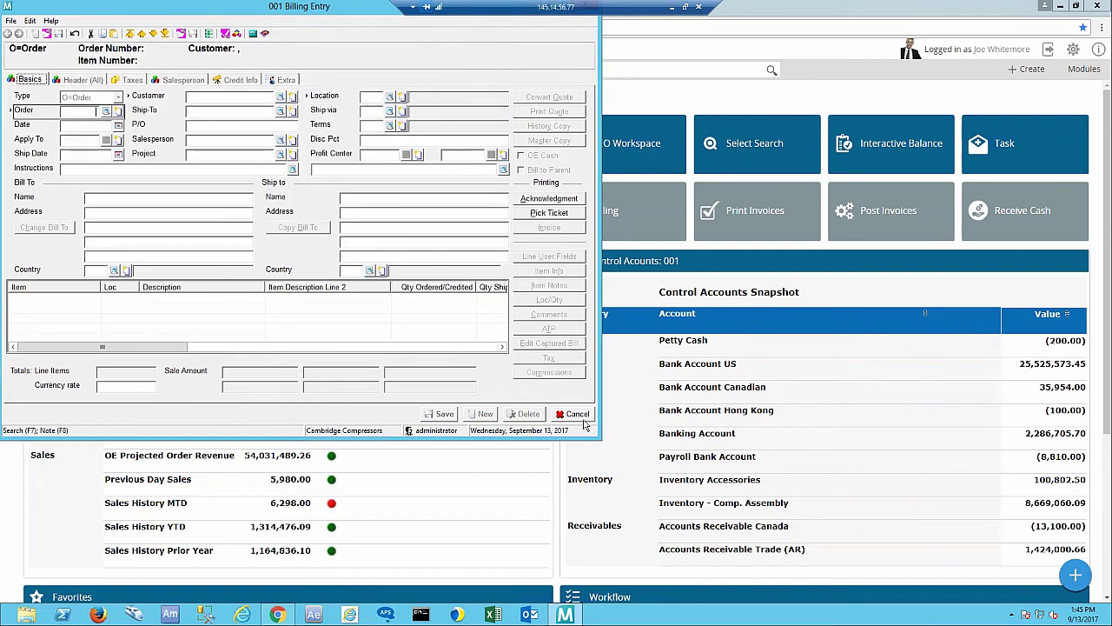
Close Billing Entry and generate the invoice for Dove Equipment's order with an invoice date of 09/13/2017
{"action": "left_click", "coordinate": [578, 414]}
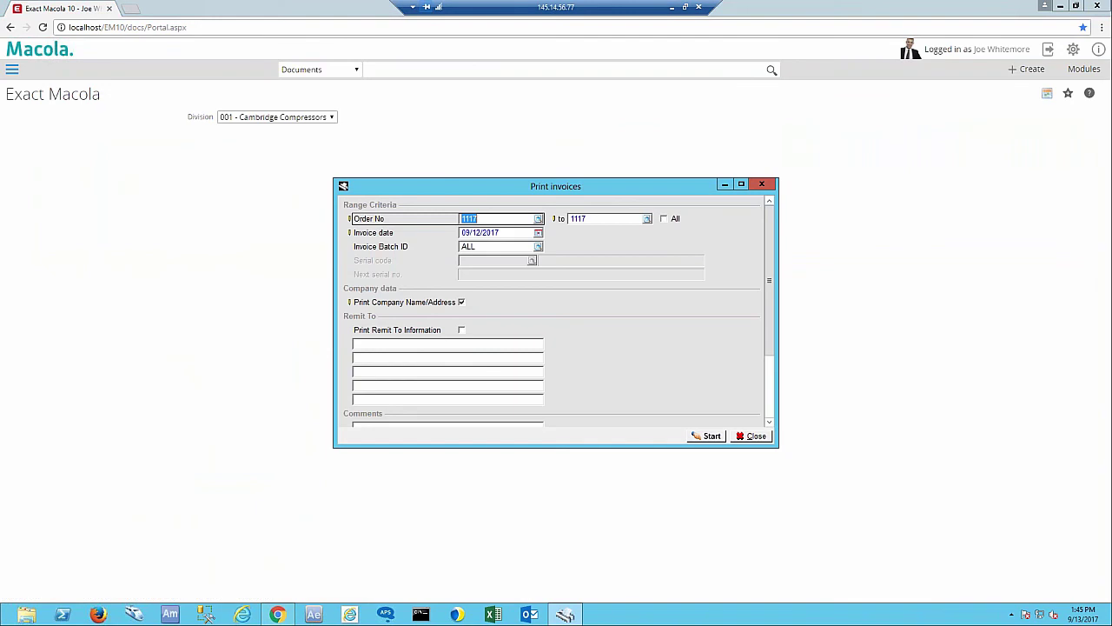
{"action": "type", "text": "1120"}
{"action": "left_click", "coordinate": [537, 233]}
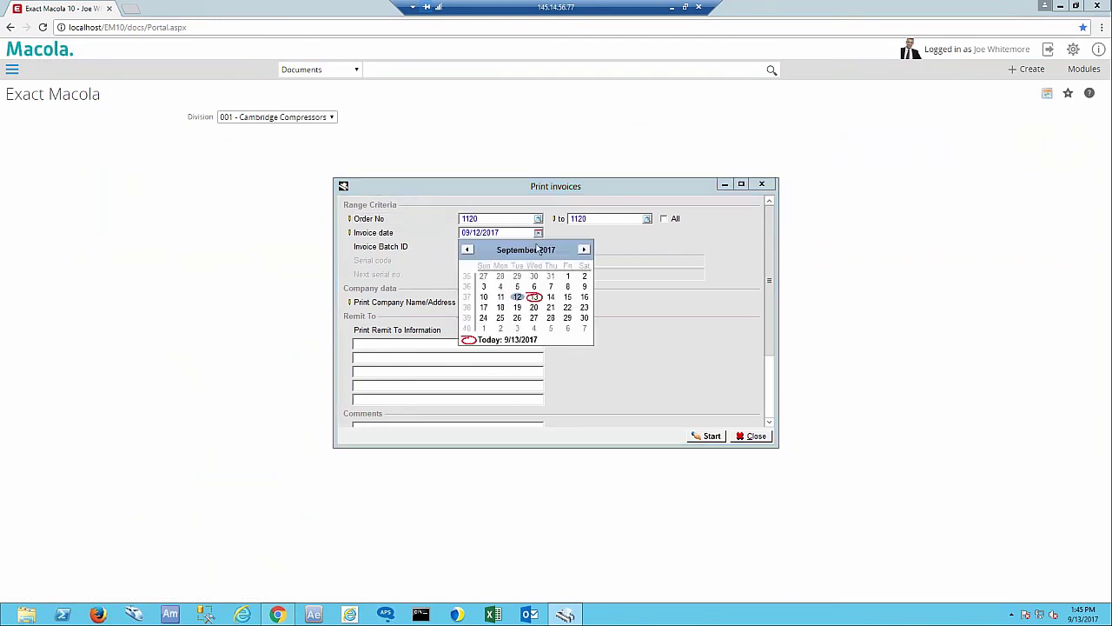
{"action": "left_click", "coordinate": [510, 340]}
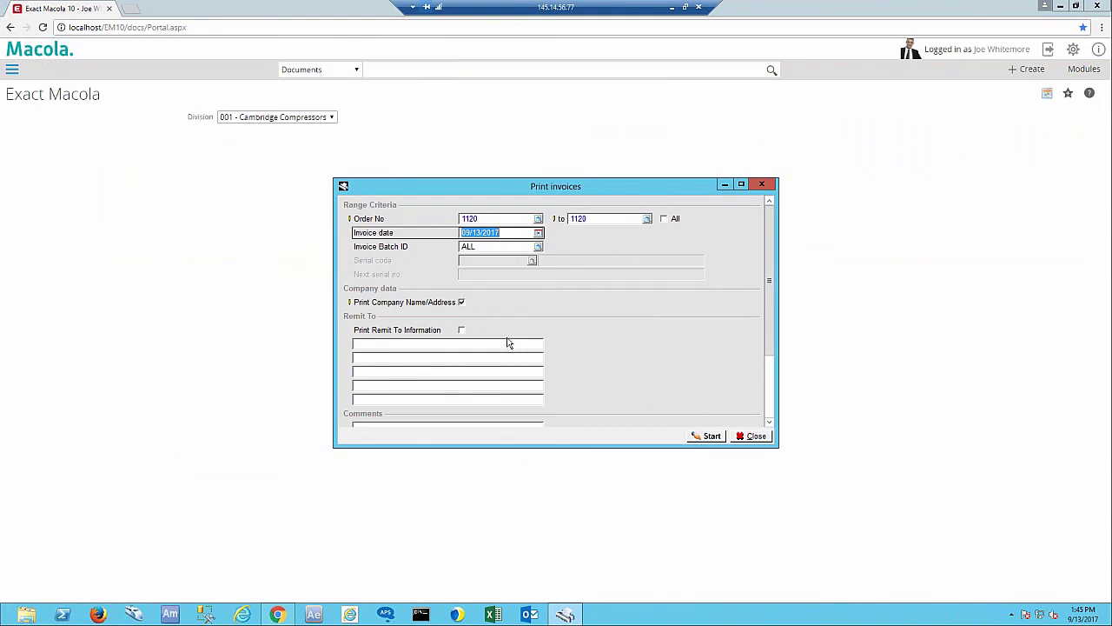
{"action": "left_click", "coordinate": [711, 437]}
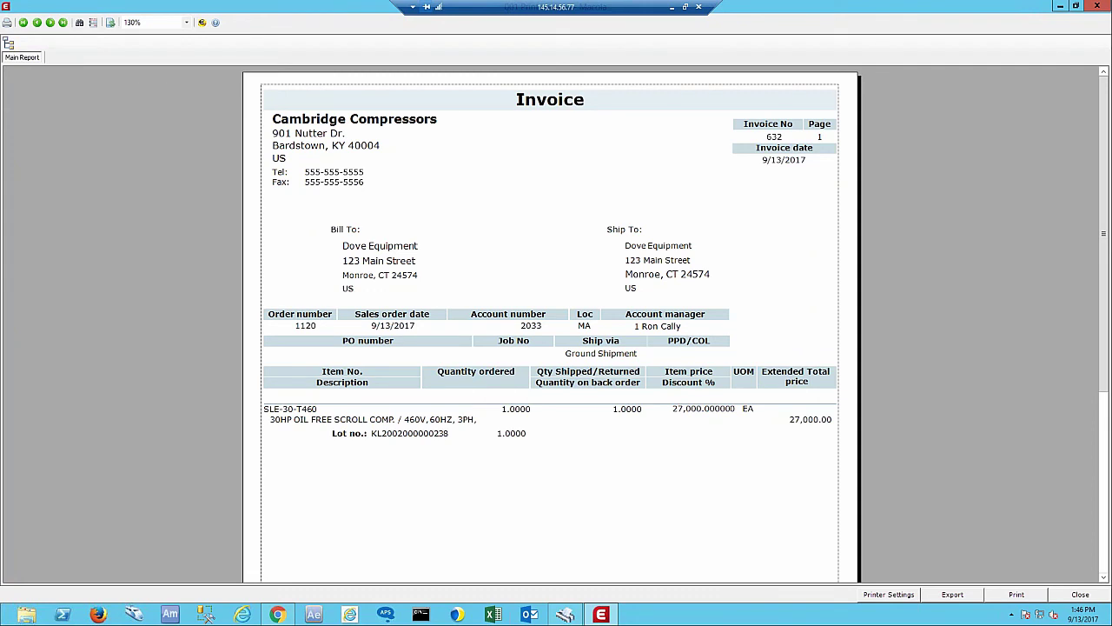
Review the Dove Equipment invoice through its totals, confirm that it printed correctly and close invoice printing
{"action": "scroll", "coordinate": [807, 515], "scroll_direction": "down", "scroll_amount": 5}
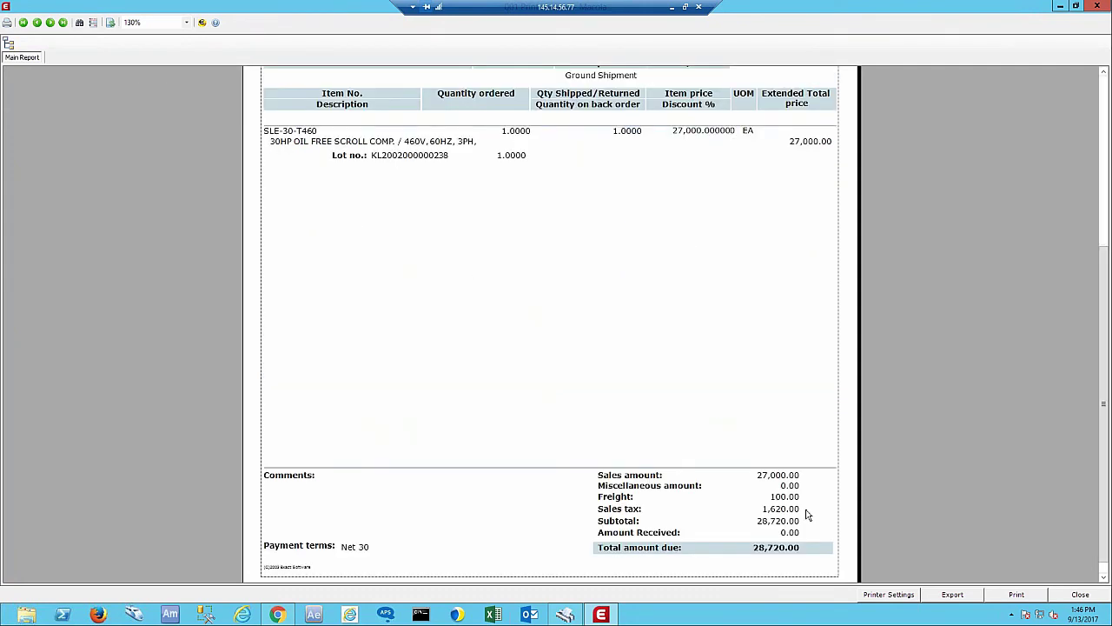
{"action": "scroll", "coordinate": [807, 515], "scroll_direction": "up", "scroll_amount": 5}
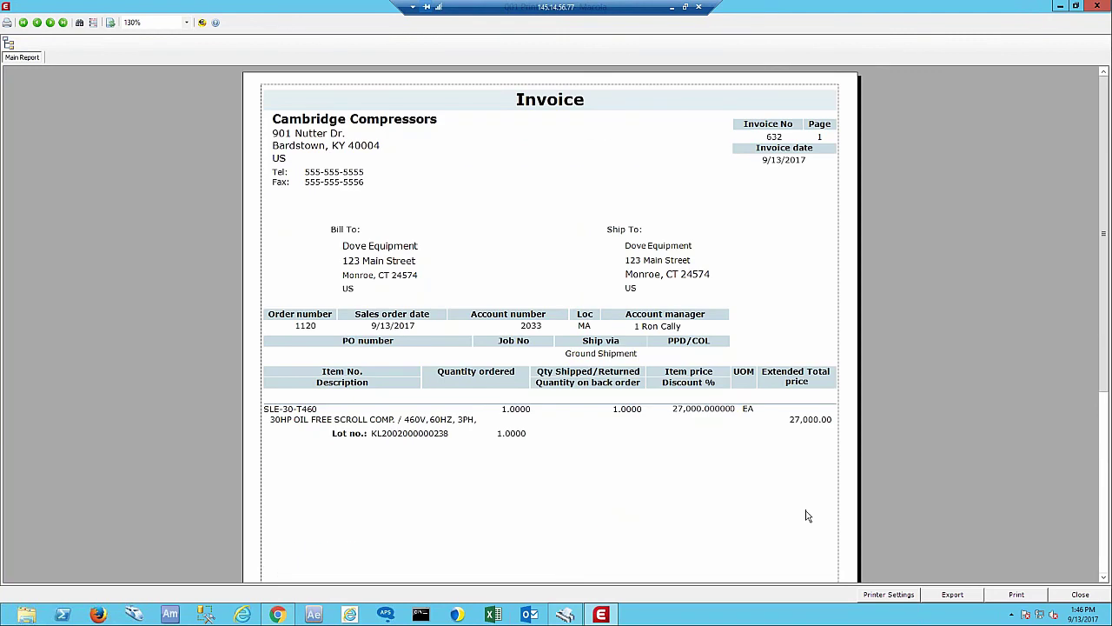
{"action": "left_click", "coordinate": [1076, 596]}
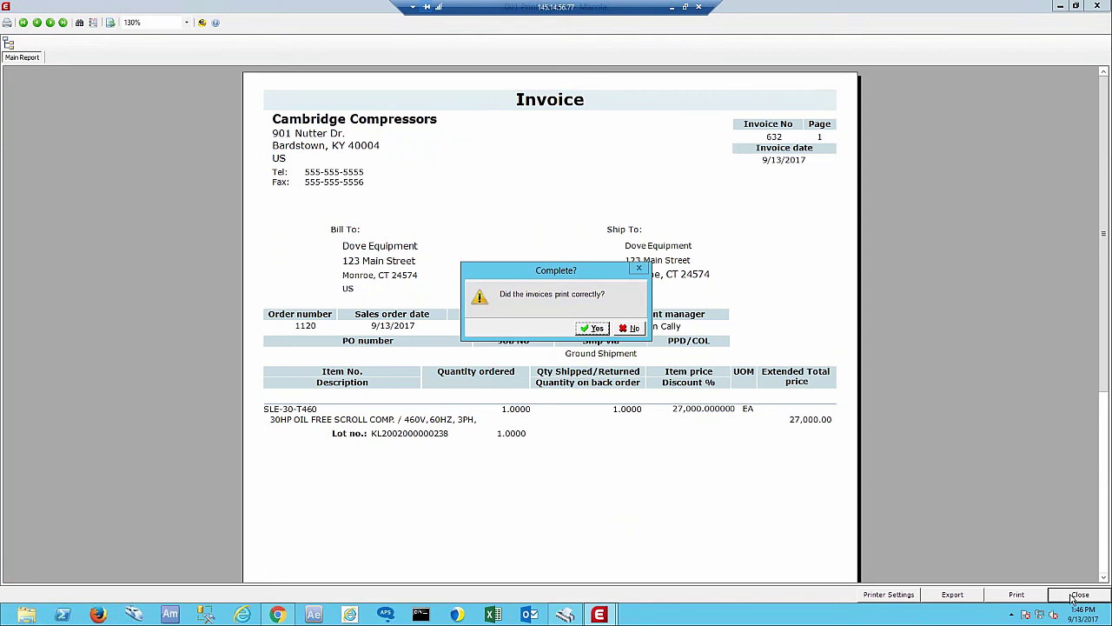
{"action": "left_click", "coordinate": [598, 328]}
{"action": "left_click", "coordinate": [749, 436]}
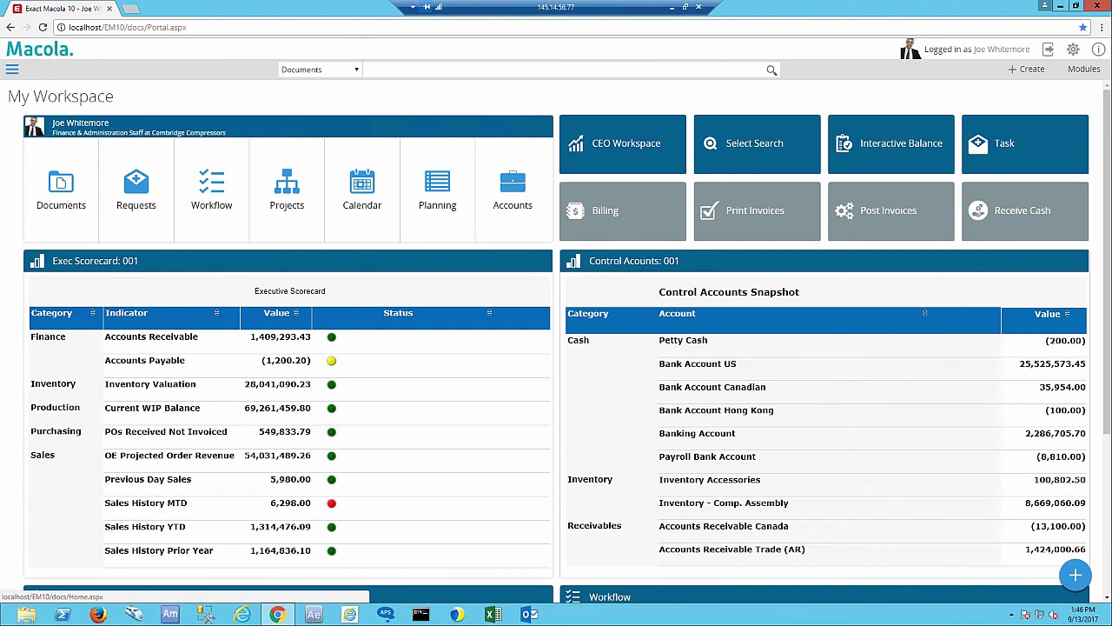
Post the printed invoices and return to the Finance workspace to refresh its scorecard
{"action": "mouse_move", "coordinate": [909, 235]}
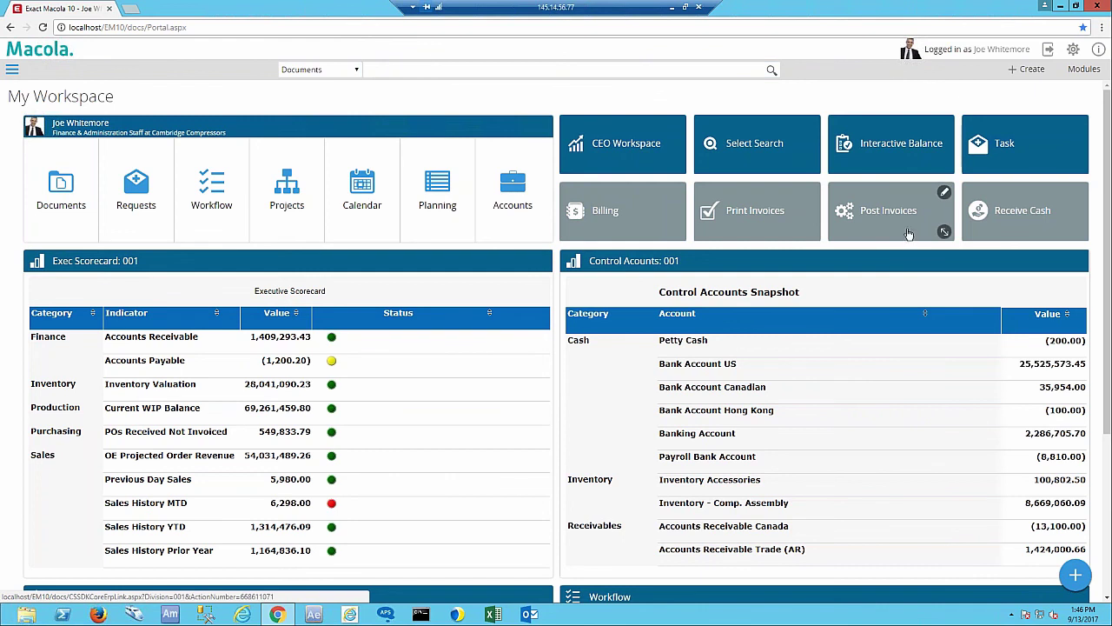
{"action": "left_click", "coordinate": [908, 233]}
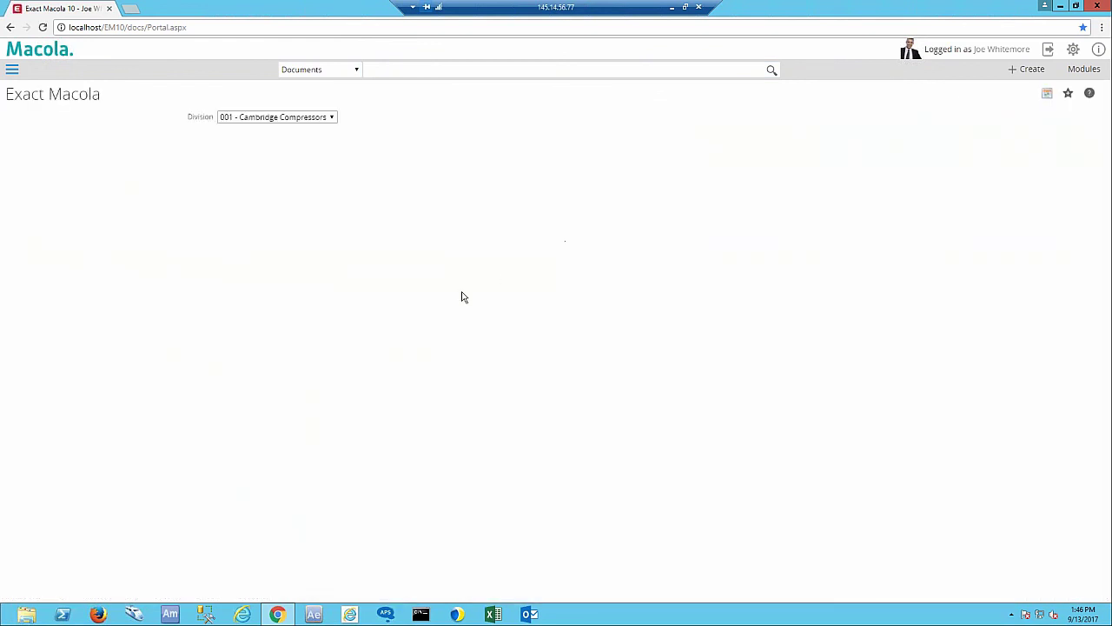
{"action": "left_click", "coordinate": [313, 183]}
{"action": "left_click", "coordinate": [268, 241]}
{"action": "left_click", "coordinate": [23, 51]}
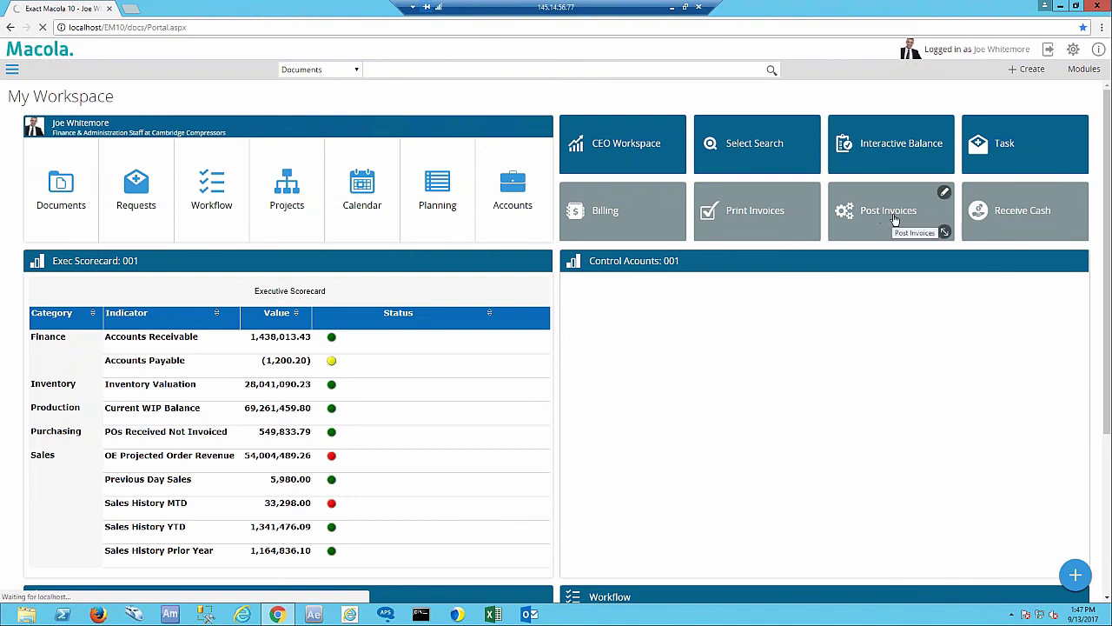
Start a cash receipt into the Bank Journal cash account with an amount of 30,000 USD
{"action": "left_click", "coordinate": [979, 227]}
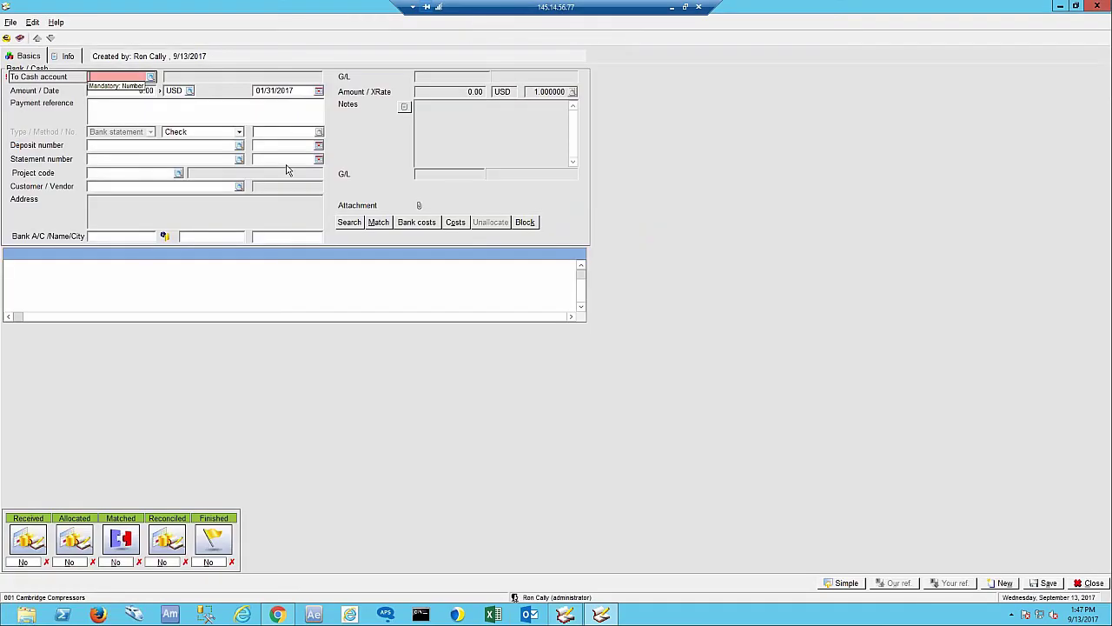
{"action": "left_click", "coordinate": [151, 76]}
{"action": "double_click", "coordinate": [435, 307]}
{"action": "key", "text": "Tab"}
{"action": "type", "text": "30000"}
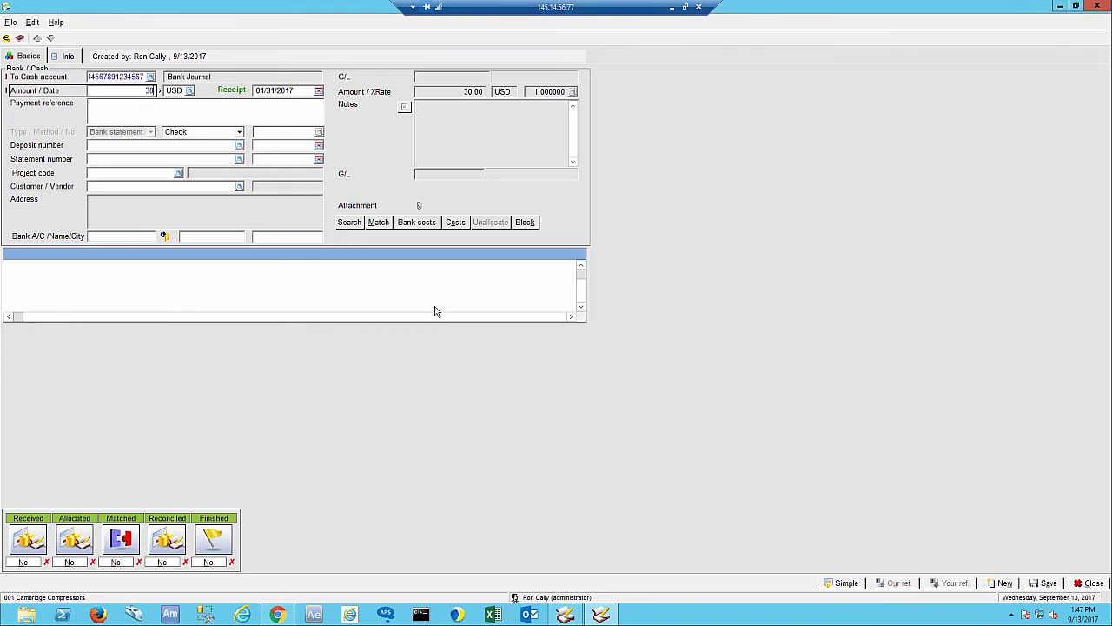
{"action": "key", "text": "Tab"}
{"action": "key", "text": "Tab"}
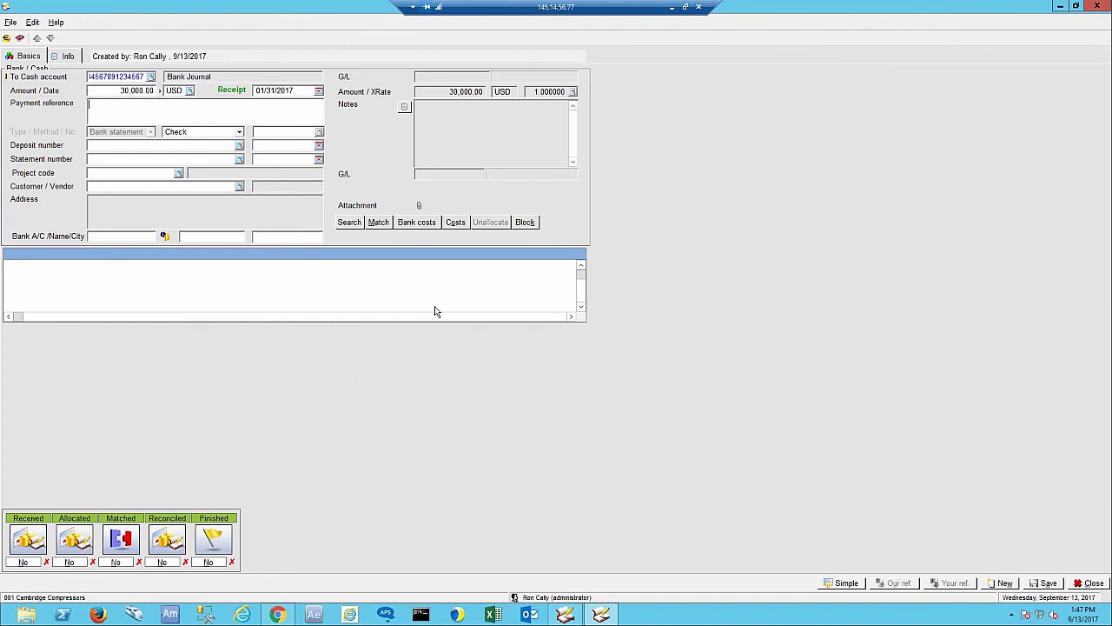
Set the receipt's check number to 4577 and its deposit number to 9132017
{"action": "key", "text": "Tab"}
{"action": "key", "text": "Tab"}
{"action": "type", "text": "4577"}
{"action": "key", "text": "Tab"}
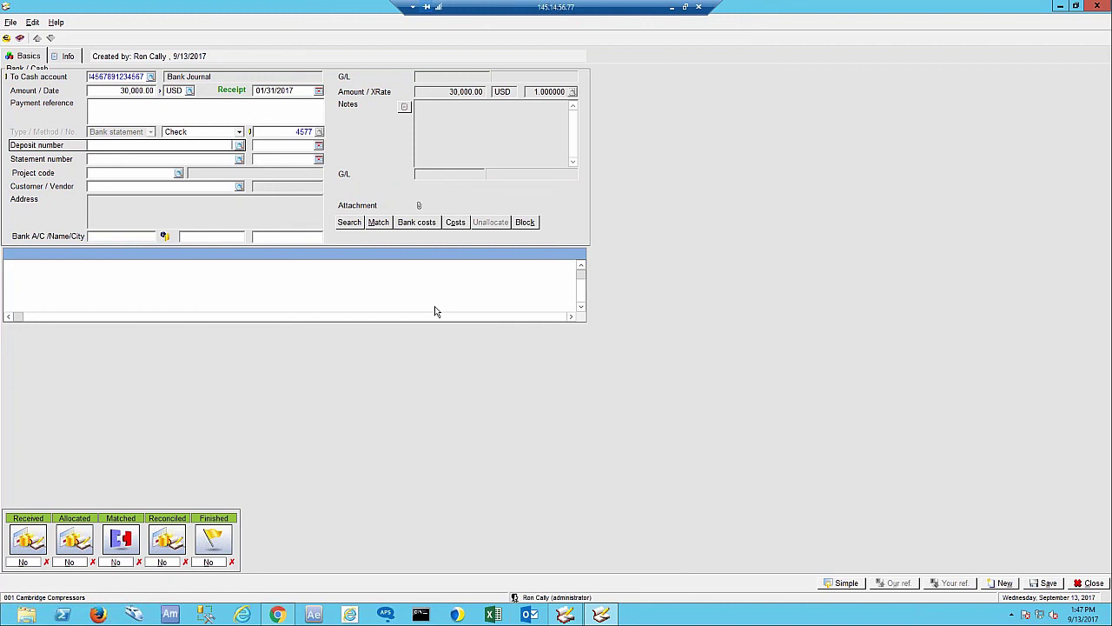
{"action": "type", "text": "9132017"}
{"action": "key", "text": "Tab"}
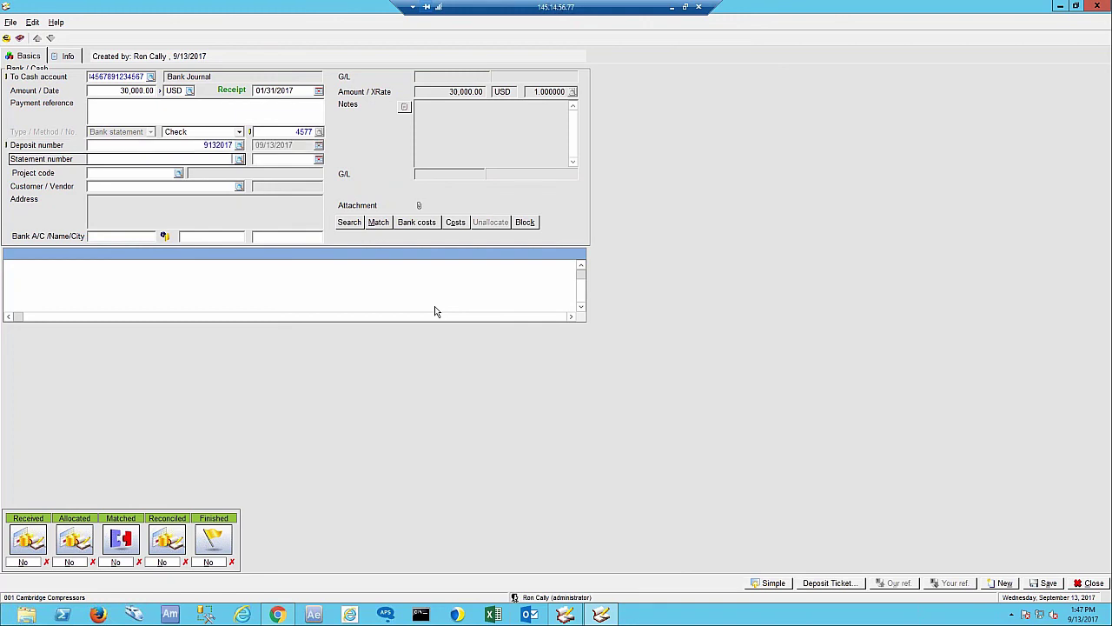
Assign the receipt to Dove Equipment by its customer number and open the receipt for invoice matching
{"action": "key", "text": "Tab"}
{"action": "key", "text": "Tab"}
{"action": "key", "text": "Tab"}
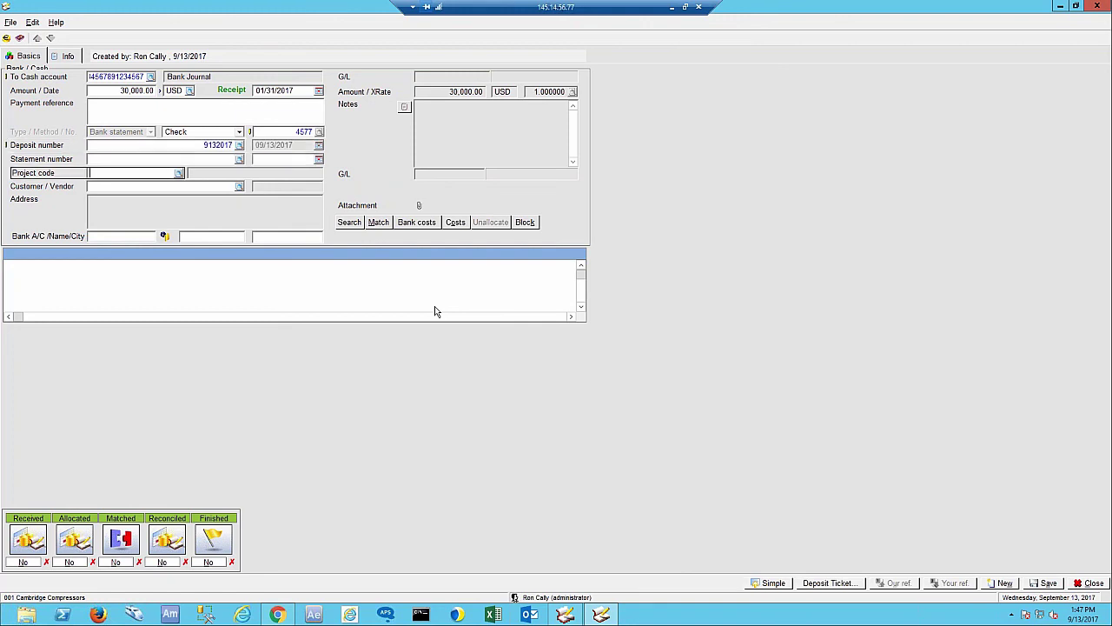
{"action": "type", "text": "2033"}
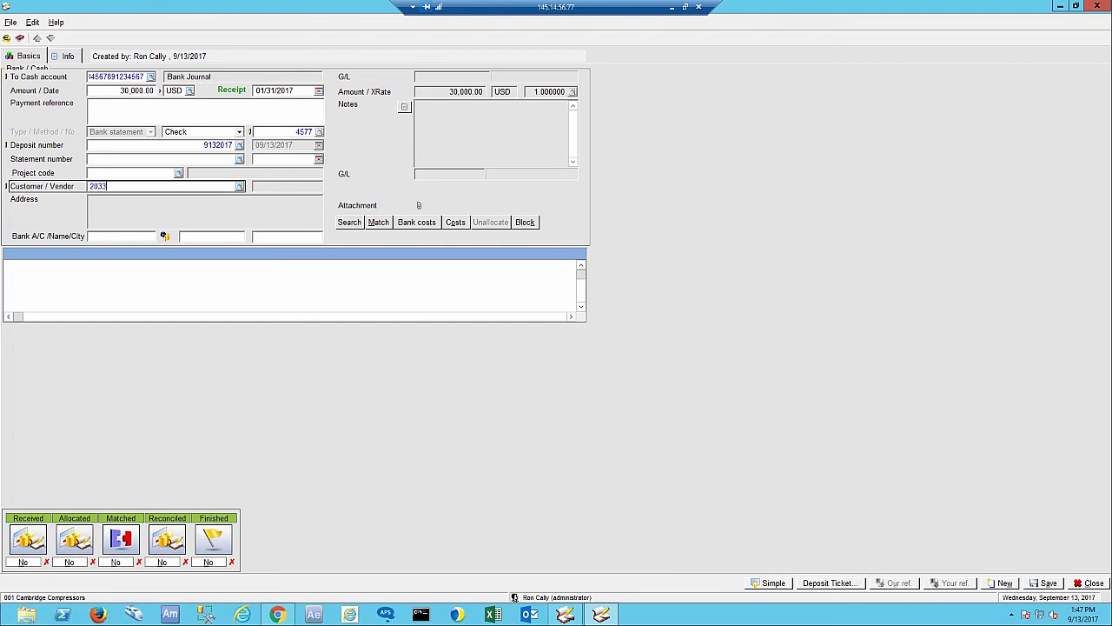
{"action": "key", "text": "Tab"}
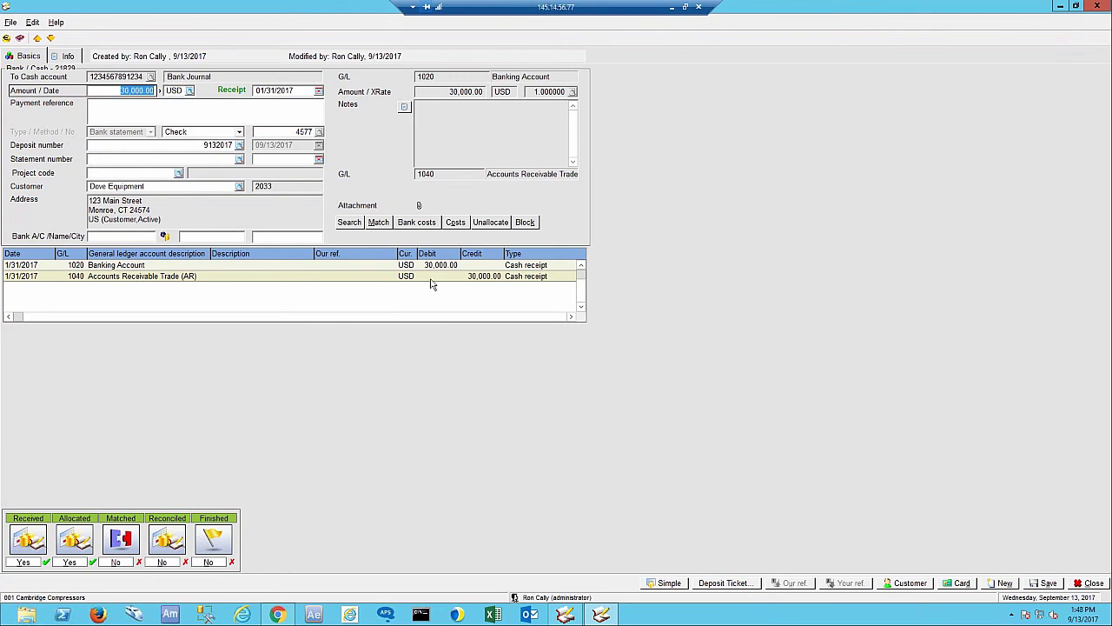
{"action": "left_click", "coordinate": [379, 223]}
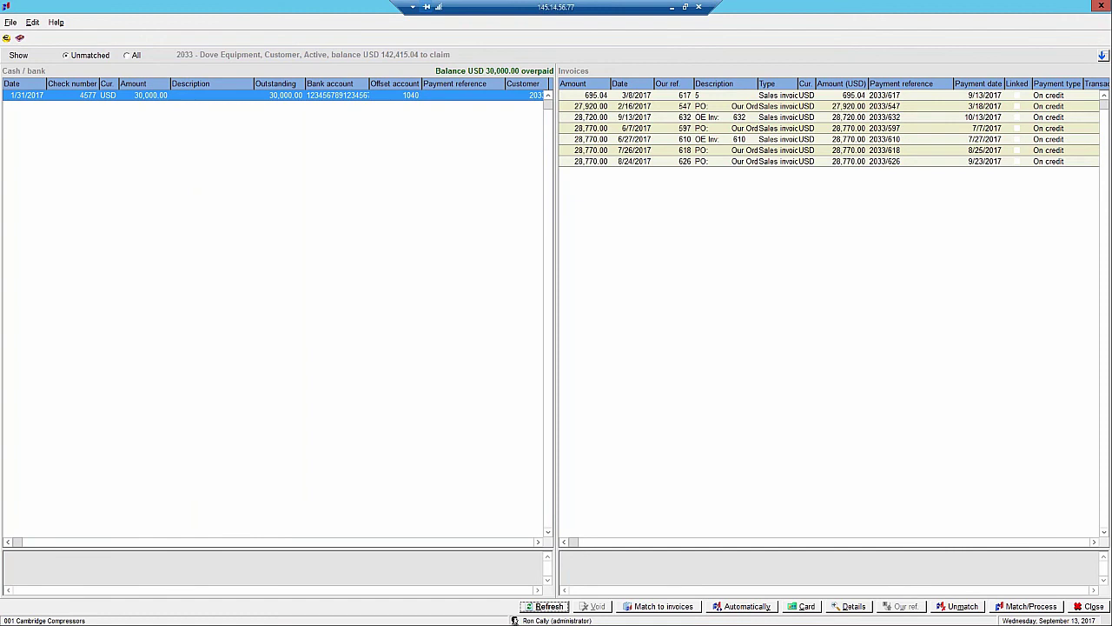
Try different single and combined selections of Dove Equipment's open invoices against the cash receipt
{"action": "left_click", "coordinate": [637, 121]}
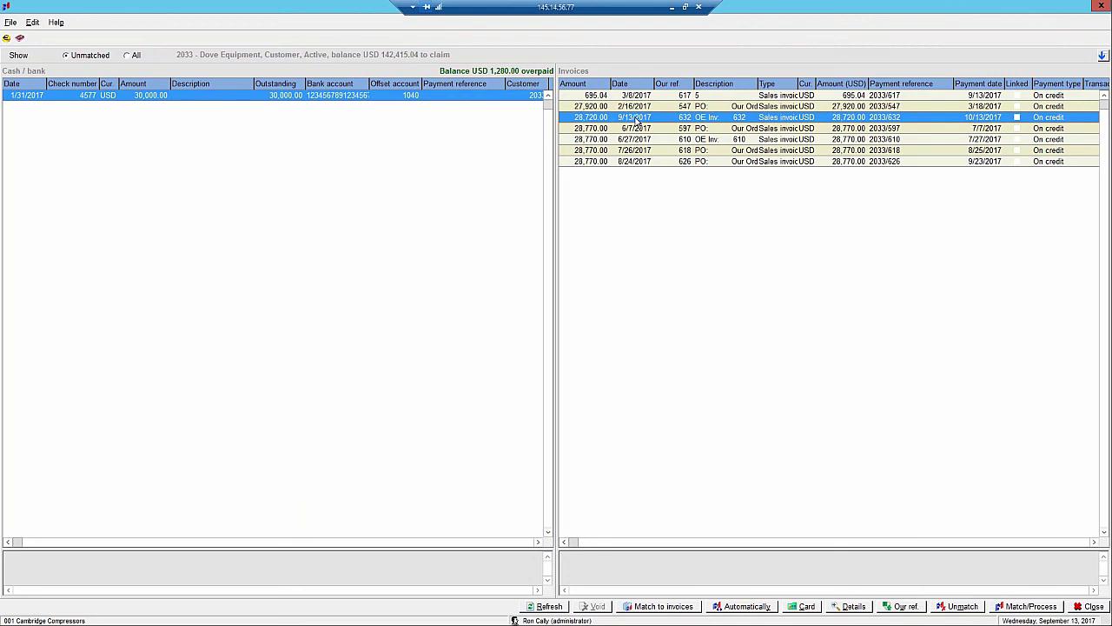
{"action": "left_click", "coordinate": [625, 153]}
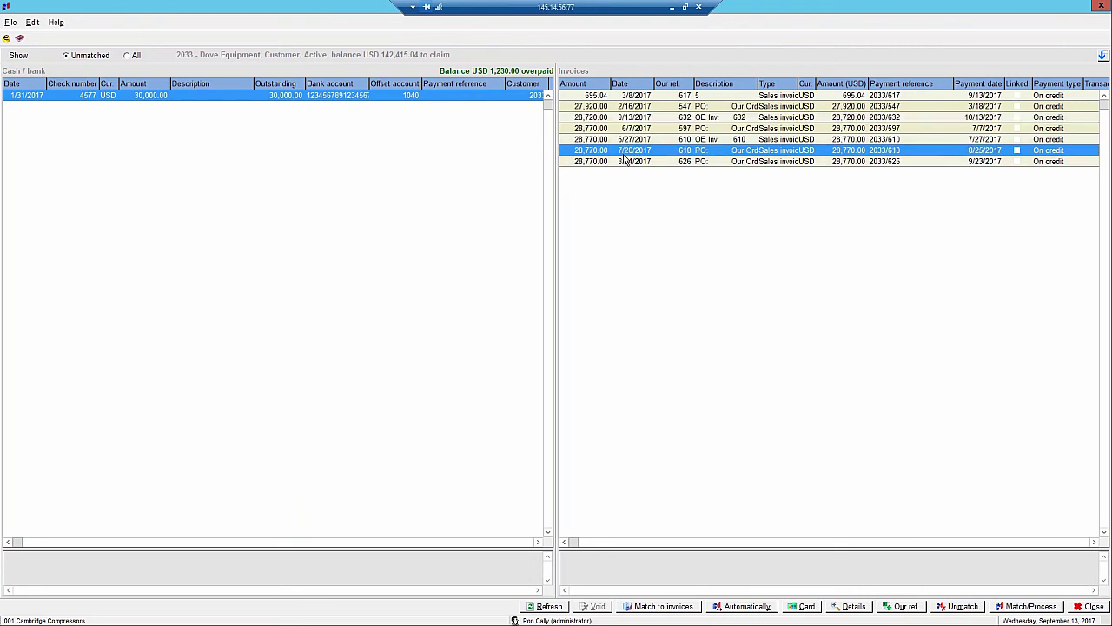
{"action": "left_click", "coordinate": [627, 140], "text": "ctrl"}
{"action": "left_click", "coordinate": [623, 117], "text": "ctrl"}
{"action": "left_click", "coordinate": [625, 98], "text": "ctrl"}
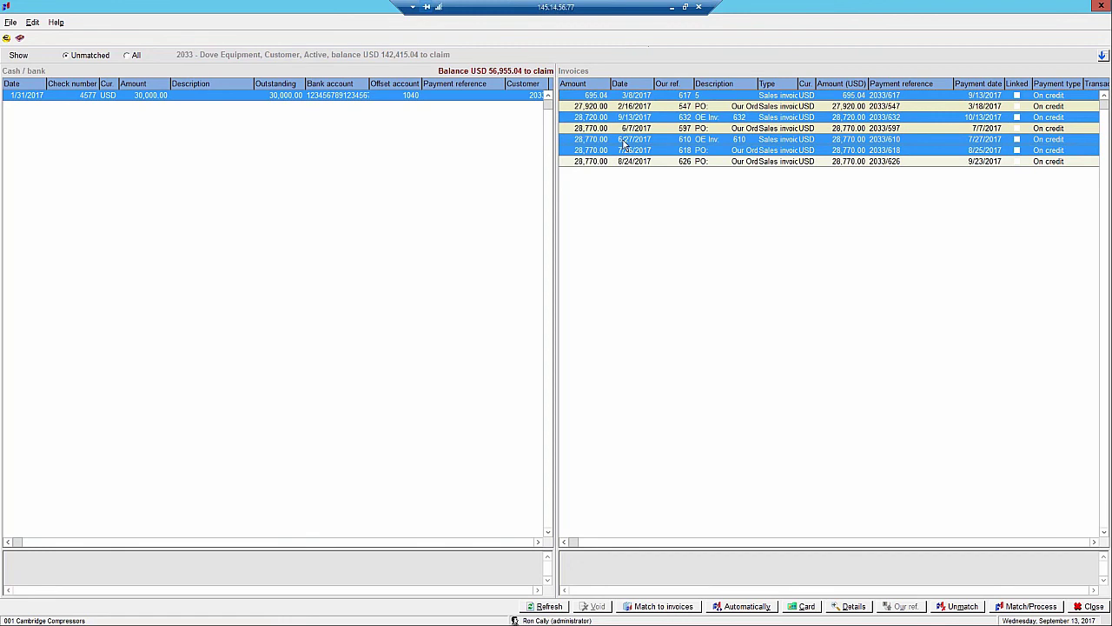
{"action": "left_click", "coordinate": [626, 162]}
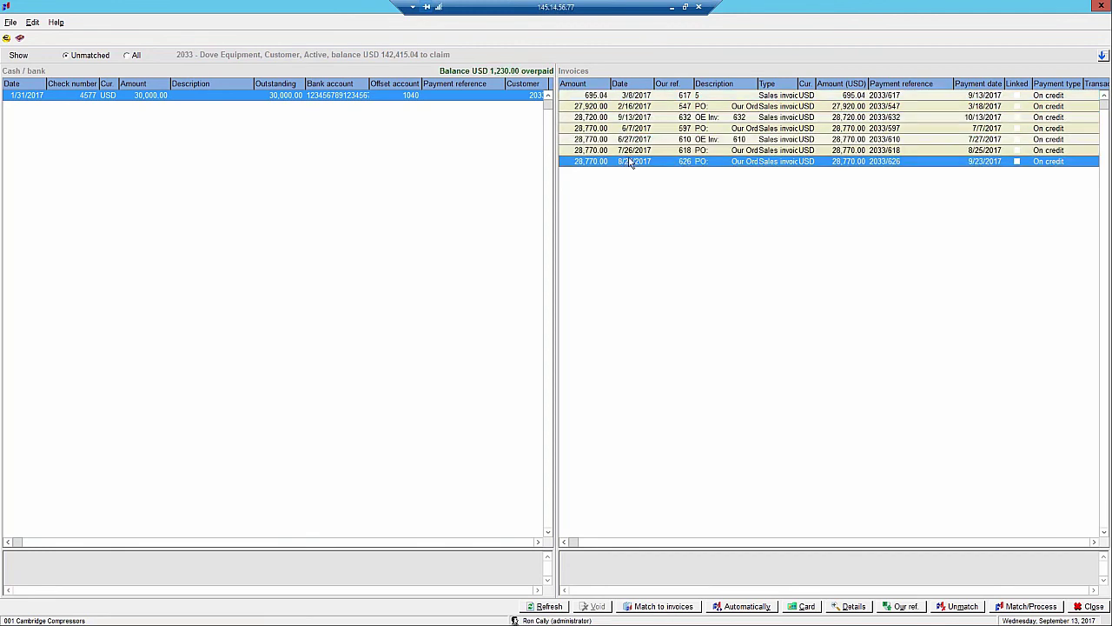
Match the receipt to the 28,720.00 and 695.04 invoices and process the overpayment with the Balance option
{"action": "left_click", "coordinate": [623, 119]}
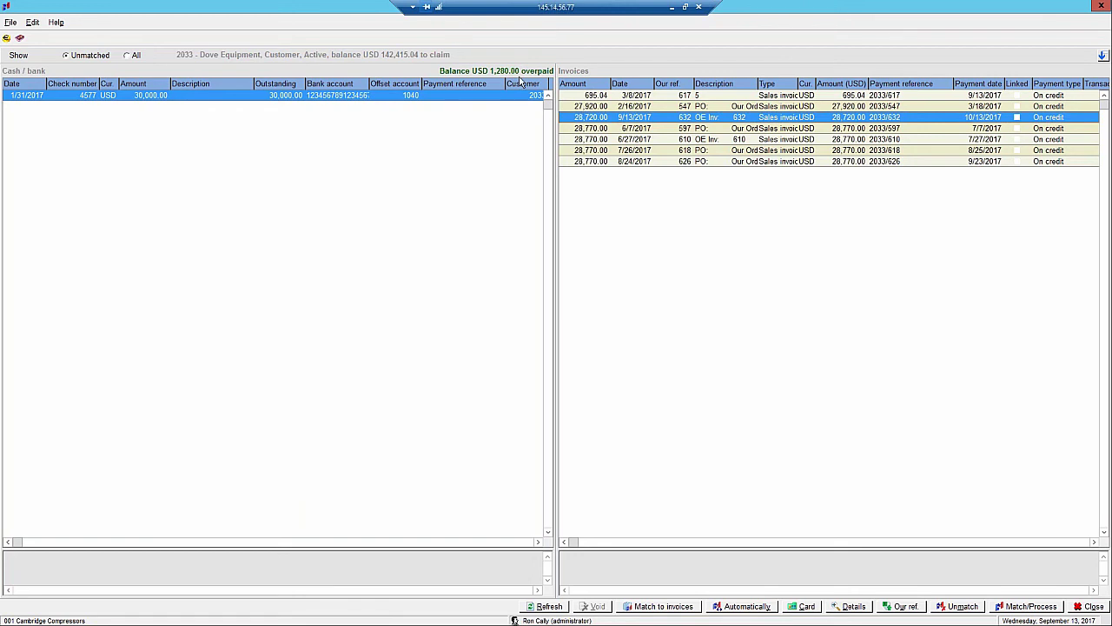
{"action": "left_click", "coordinate": [597, 96], "text": "ctrl"}
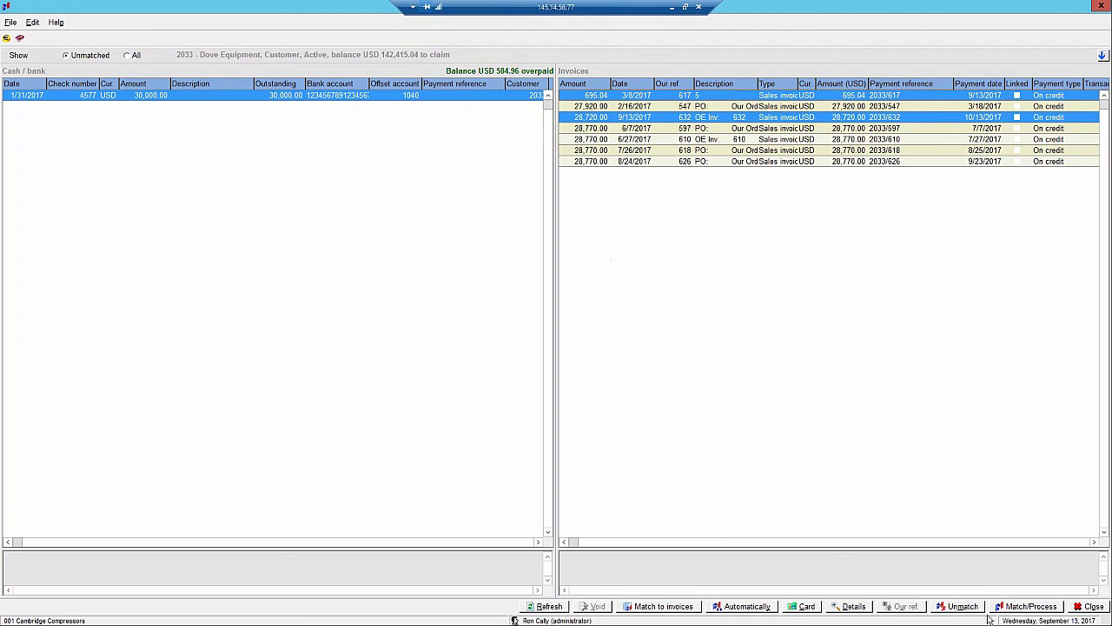
{"action": "left_click", "coordinate": [1027, 607]}
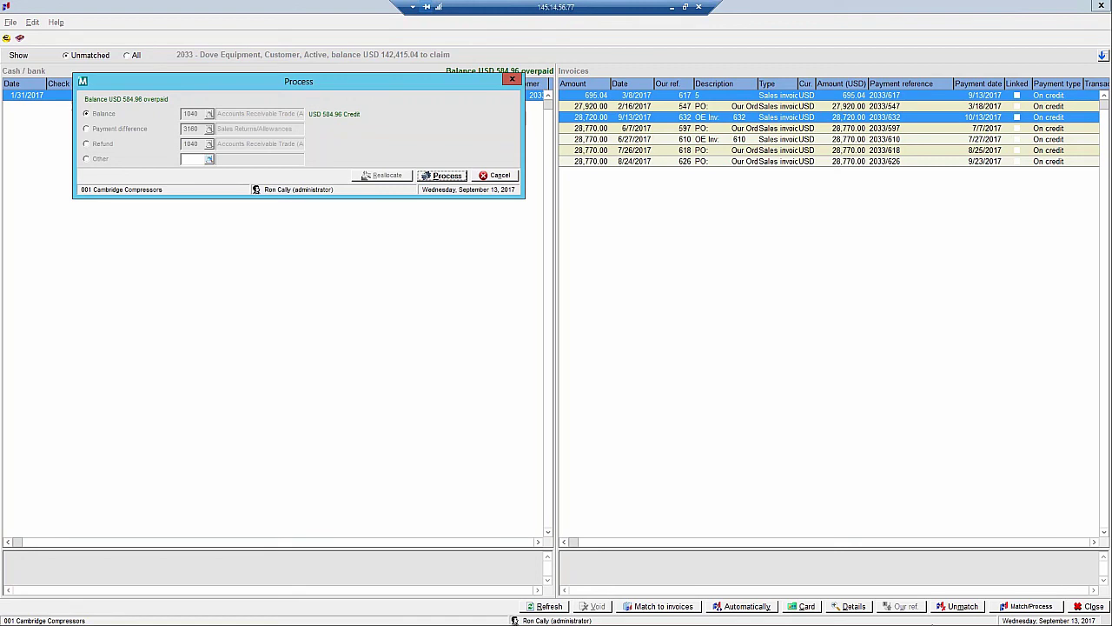
{"action": "left_click", "coordinate": [432, 178]}
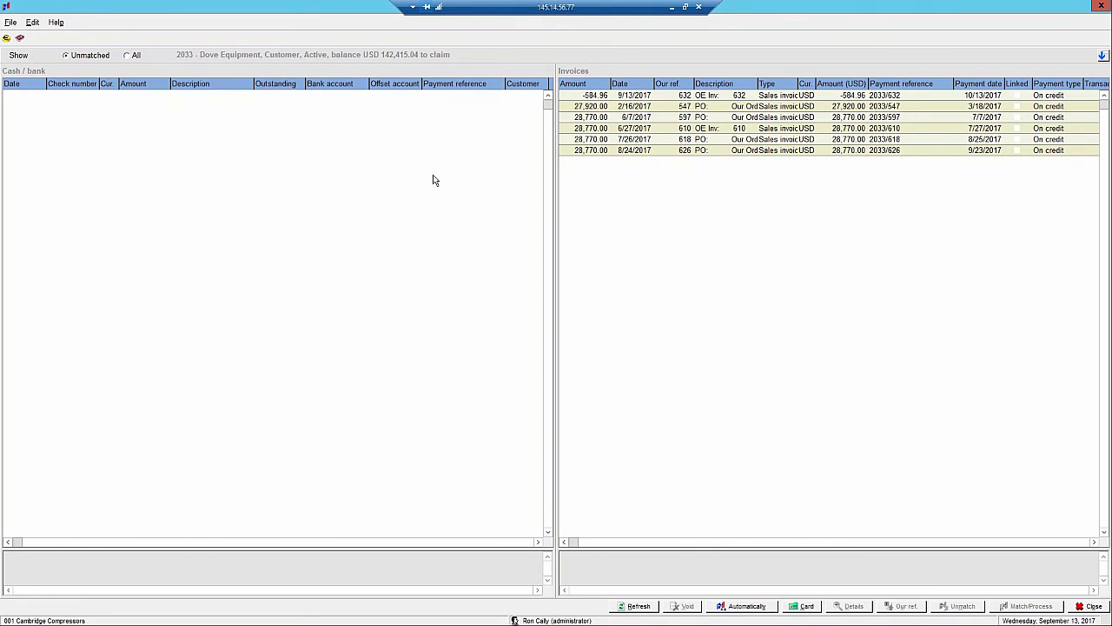
Examine the remaining credit line and the history of all matched payments, and return to the unmatched view
{"action": "left_click", "coordinate": [598, 98]}
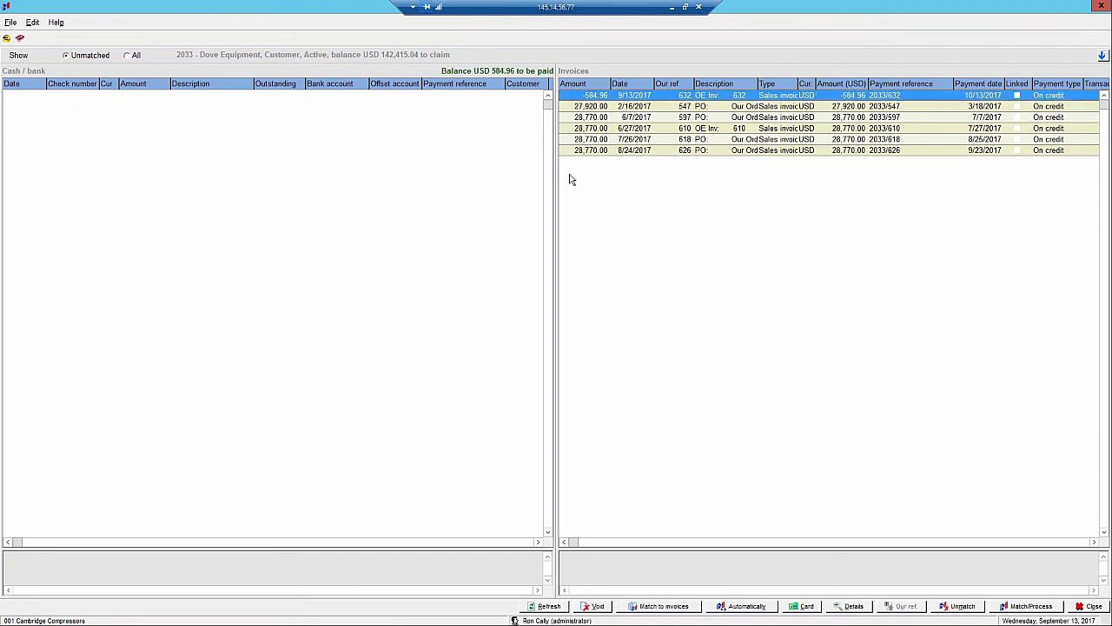
{"action": "left_click", "coordinate": [130, 55]}
{"action": "left_click", "coordinate": [159, 209]}
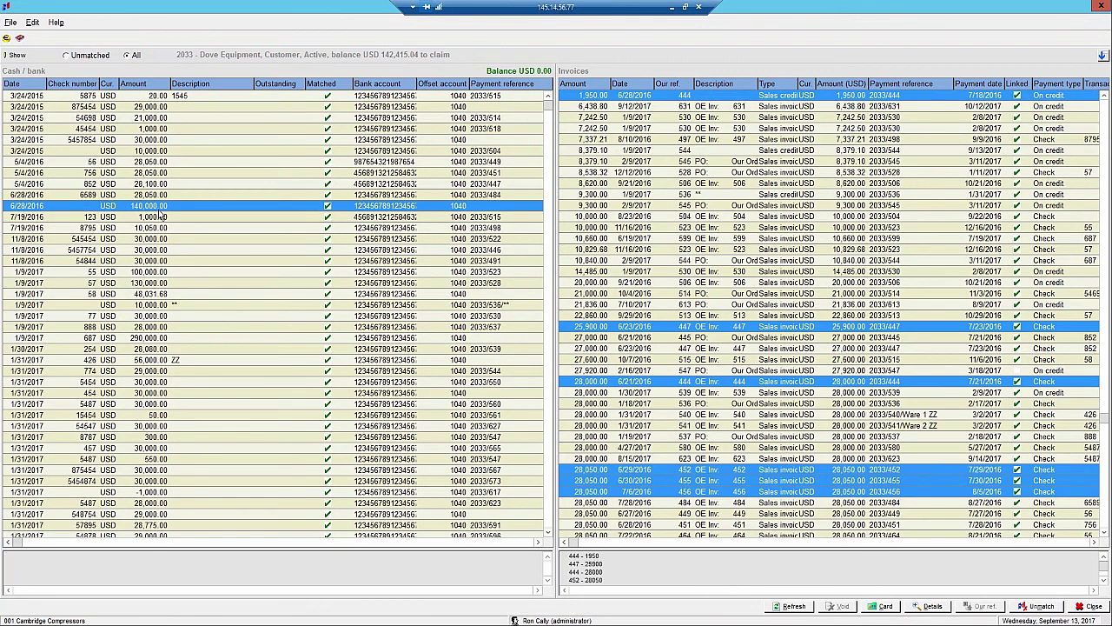
{"action": "left_click", "coordinate": [79, 57]}
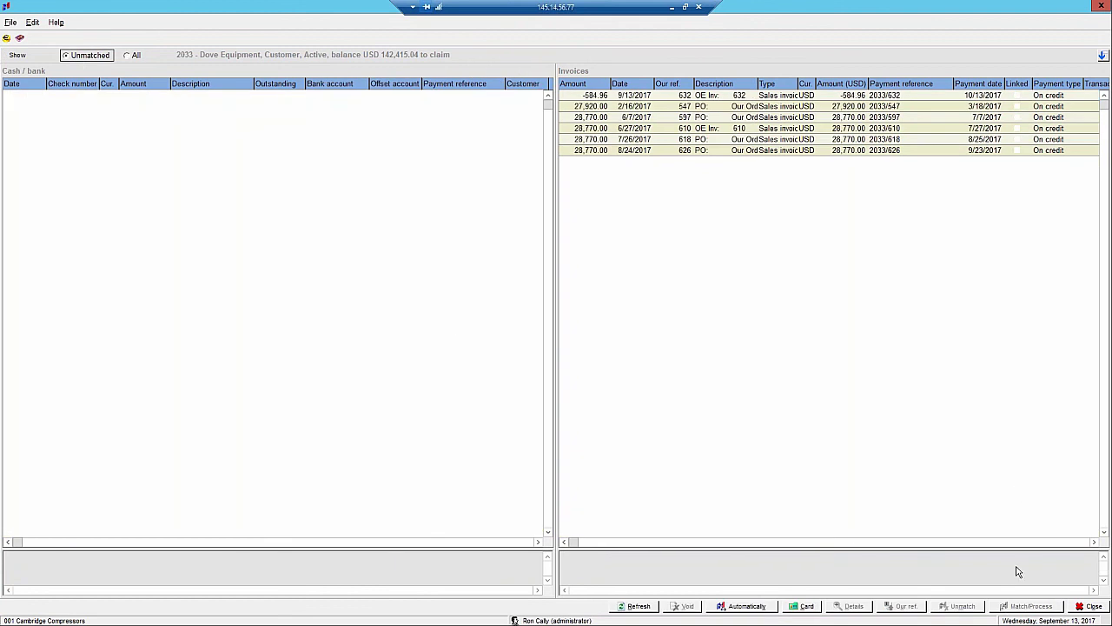
Close invoice matching and the cash receipt, and open the Executive workspace from the main workspace
{"action": "left_click", "coordinate": [1087, 606]}
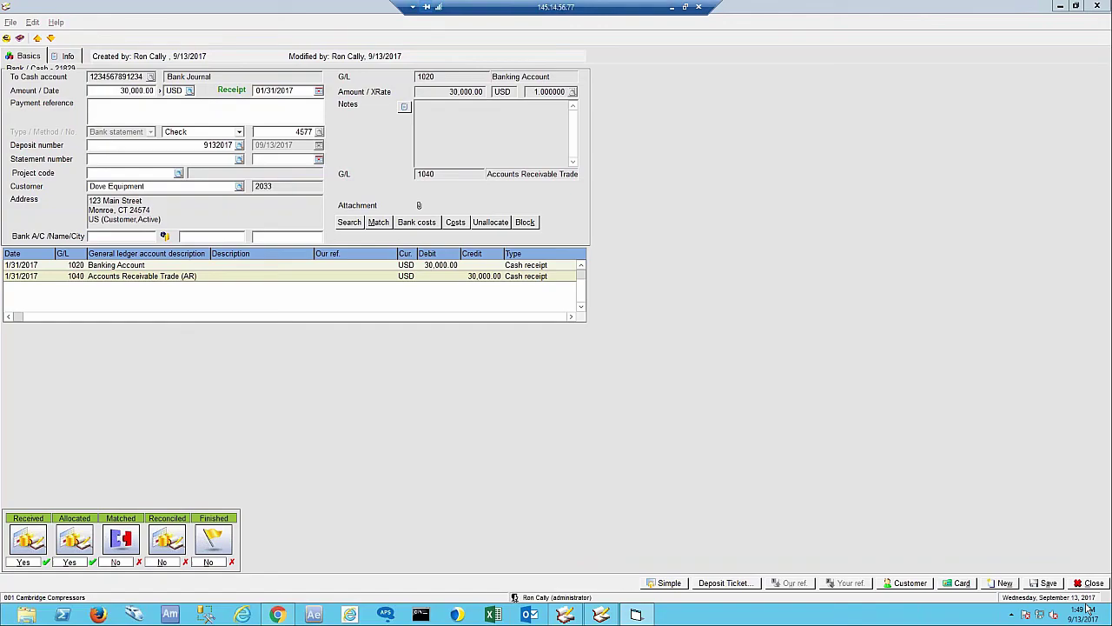
{"action": "left_click", "coordinate": [1088, 583]}
{"action": "left_click", "coordinate": [754, 435]}
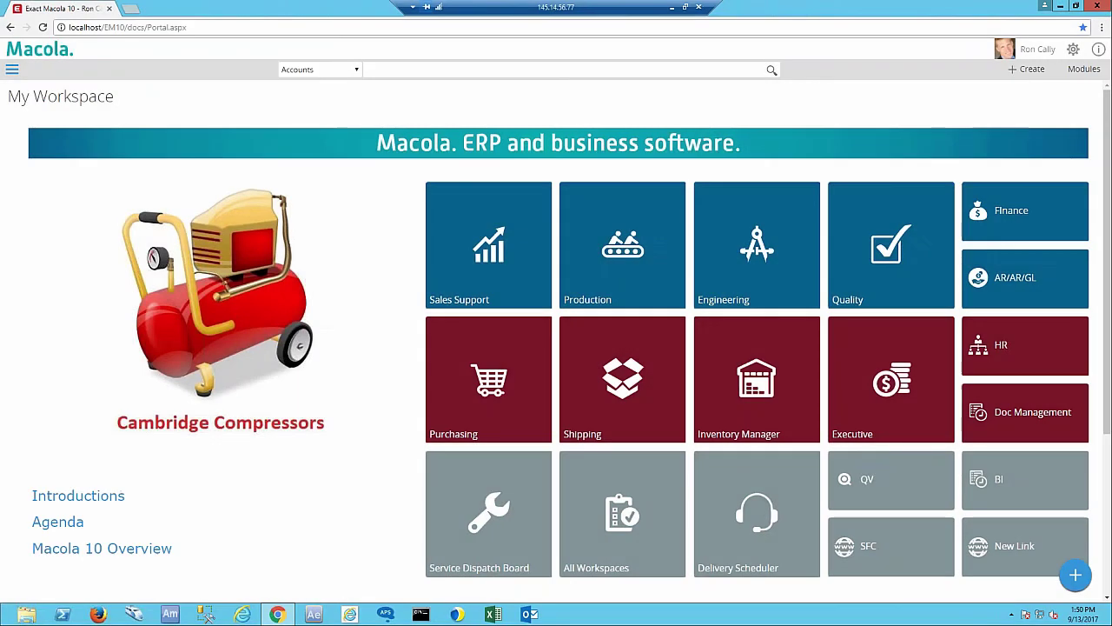
{"action": "left_click", "coordinate": [876, 434]}
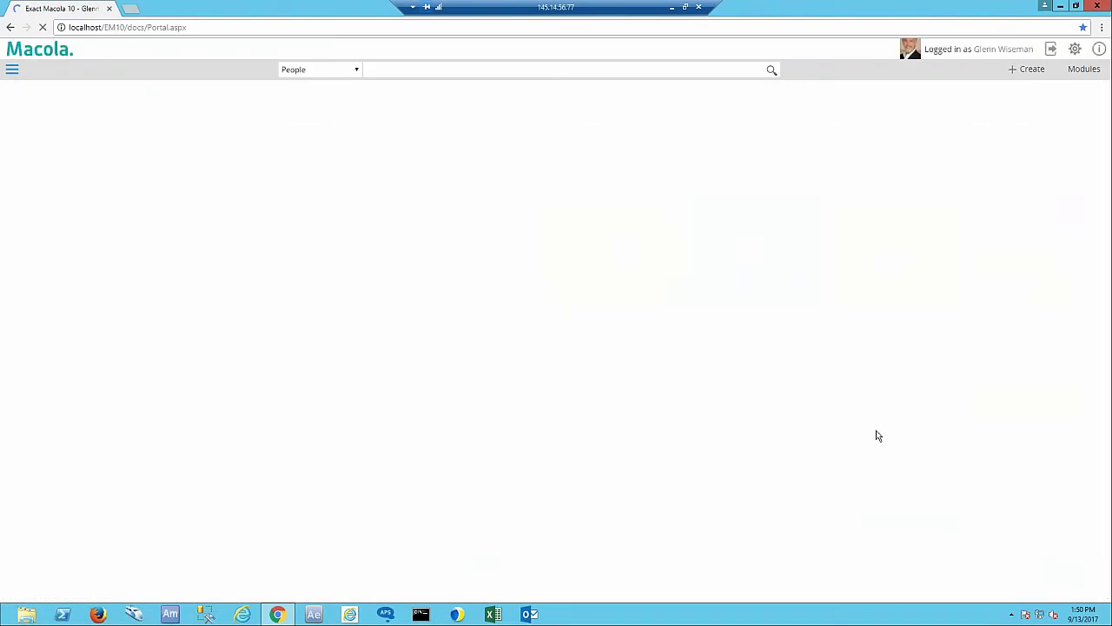
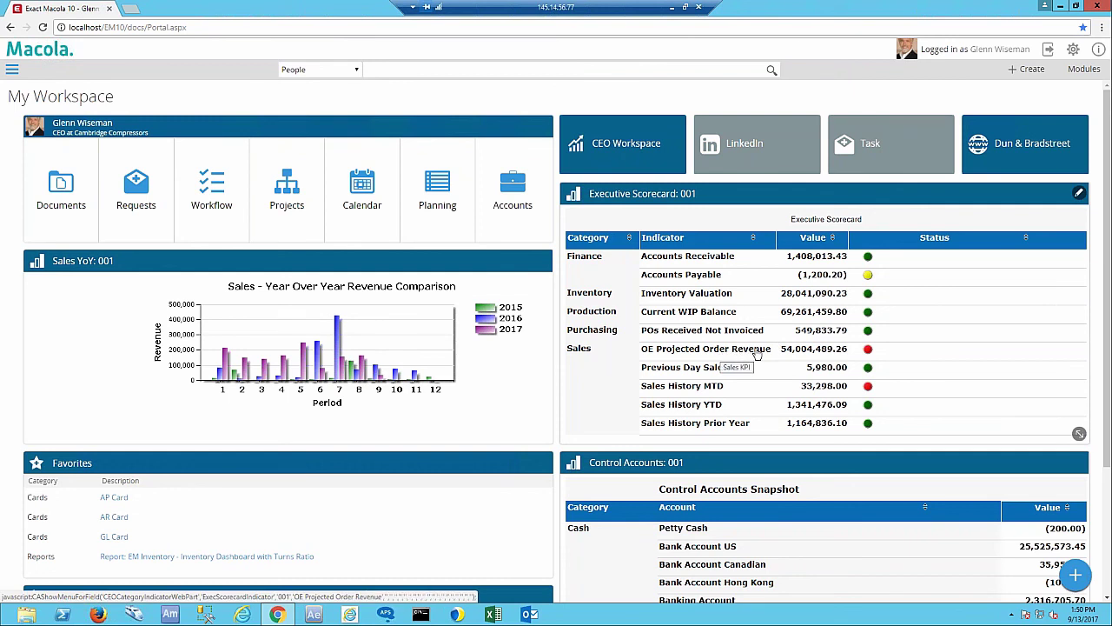
Open the Sales Dashboard from the OE Projected Order Revenue indicator, maximize it, and check the drill-down options of that revenue figure
{"action": "left_click", "coordinate": [734, 354]}
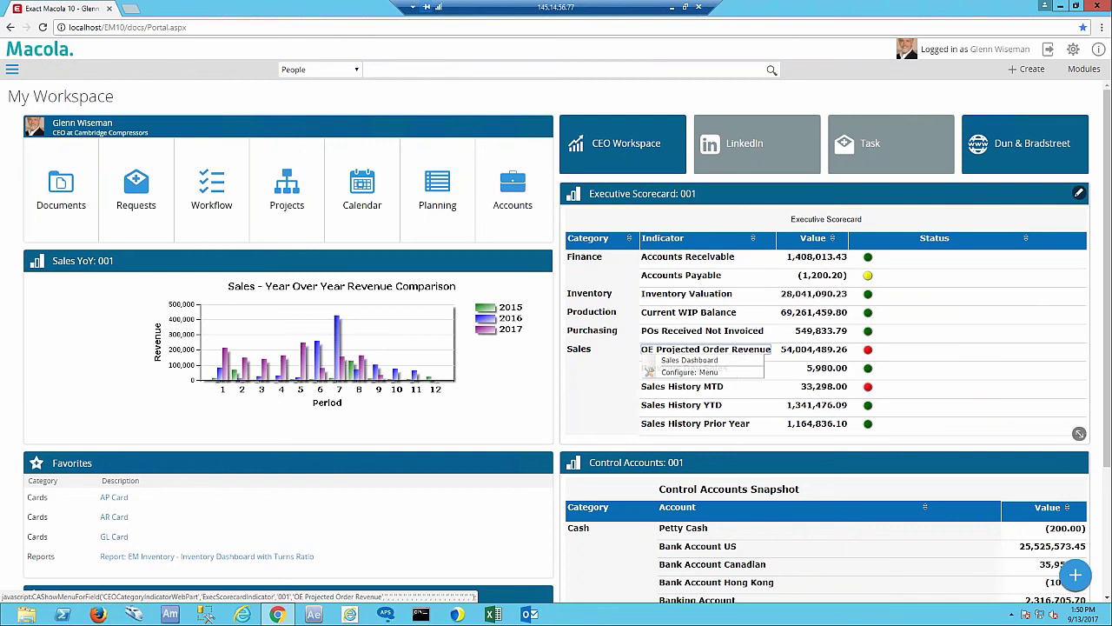
{"action": "left_click", "coordinate": [729, 361]}
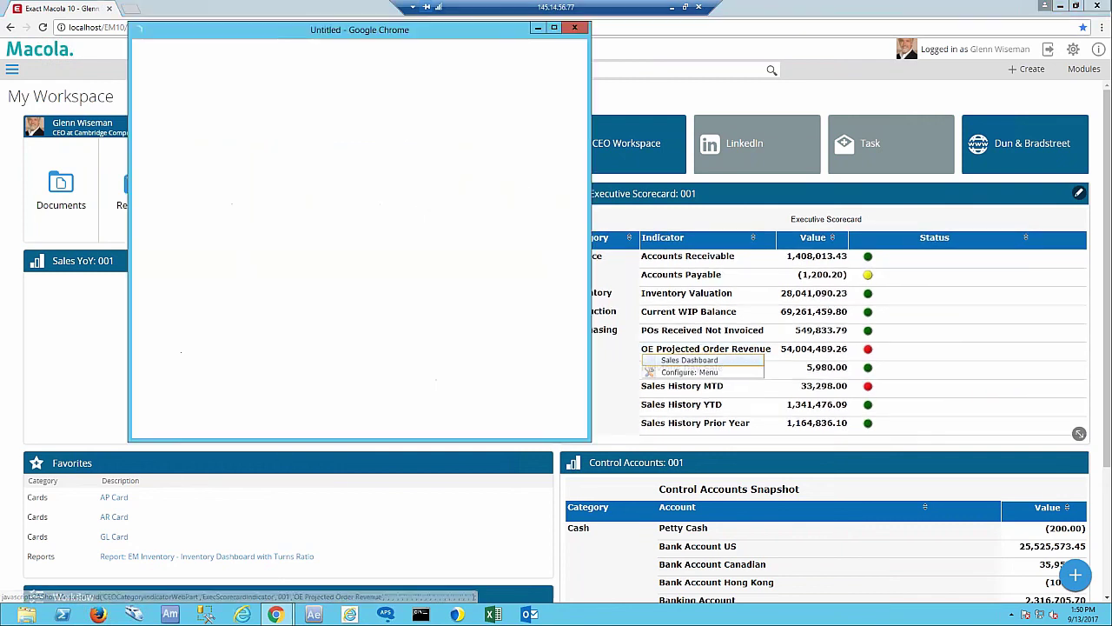
{"action": "left_click", "coordinate": [553, 27]}
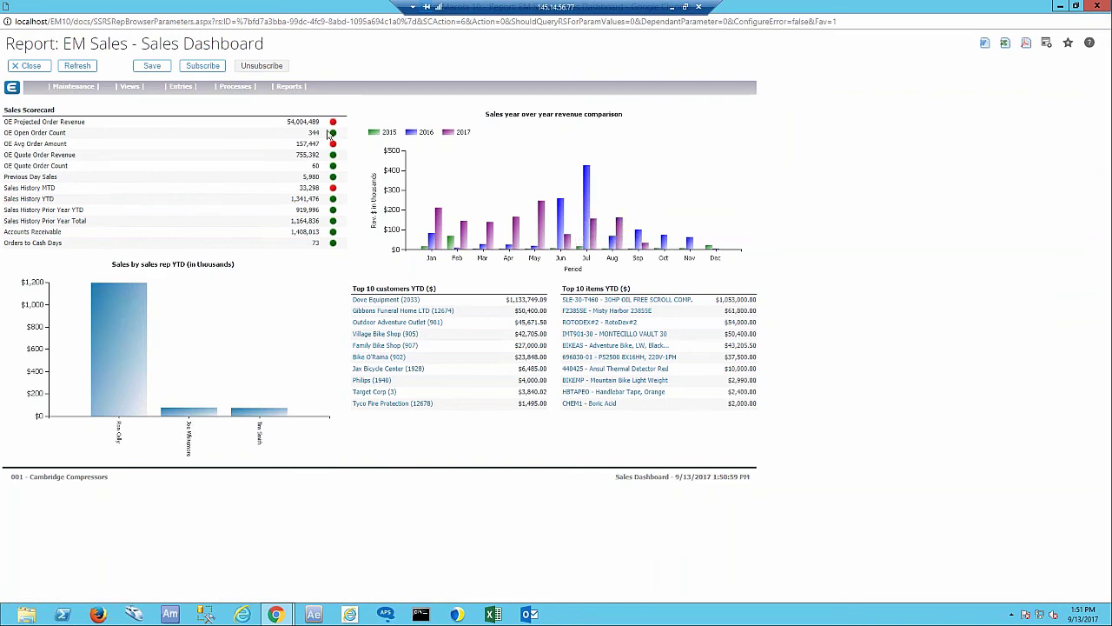
{"action": "left_click", "coordinate": [302, 125]}
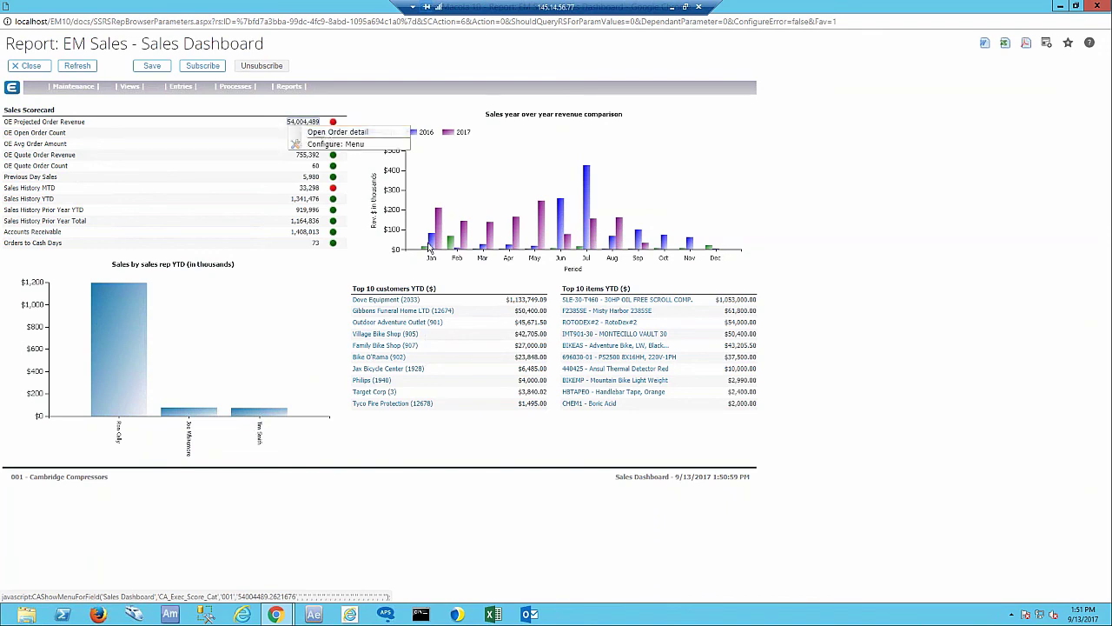
Open the Customer Snapshot for Dove Equipment from the top 10 customers and examine its revenue comparison and AR summary
{"action": "left_click", "coordinate": [380, 301]}
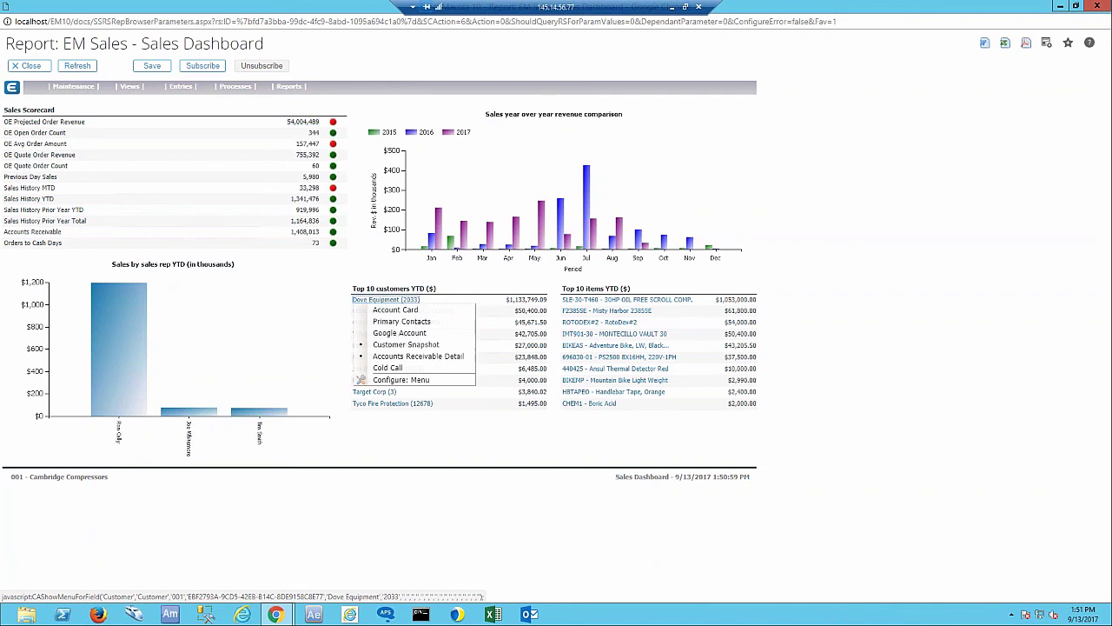
{"action": "left_click", "coordinate": [392, 348]}
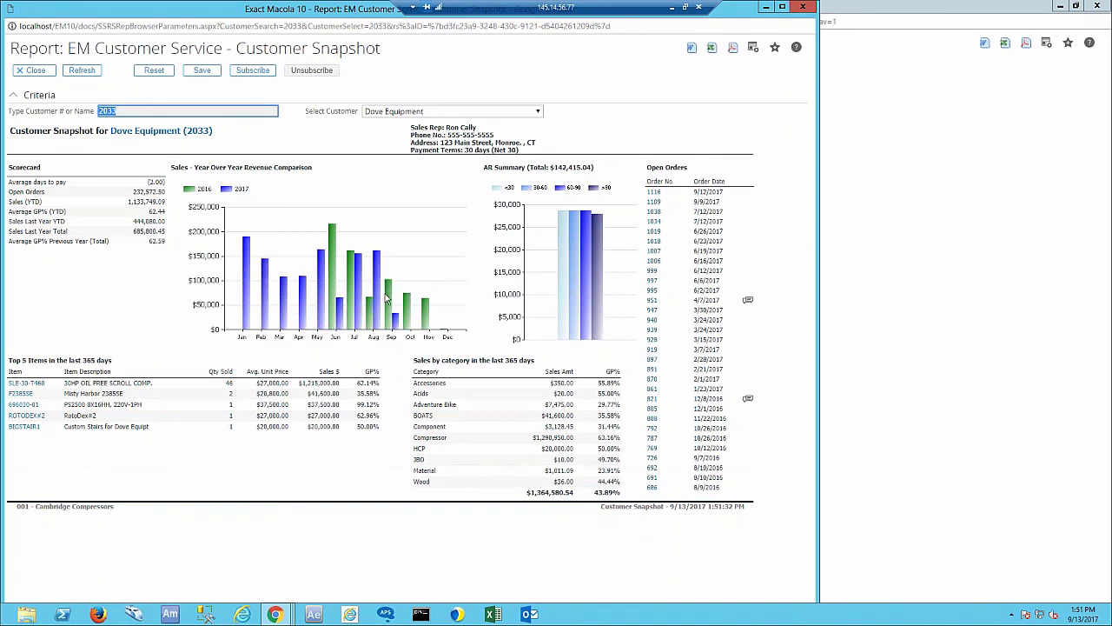
{"action": "mouse_move", "coordinate": [396, 324]}
{"action": "left_click", "coordinate": [561, 177]}
Read the note on Dove Equipment's open order dated 12/8/2016, open its Order Notes for viewing, and close them
{"action": "mouse_move", "coordinate": [749, 403]}
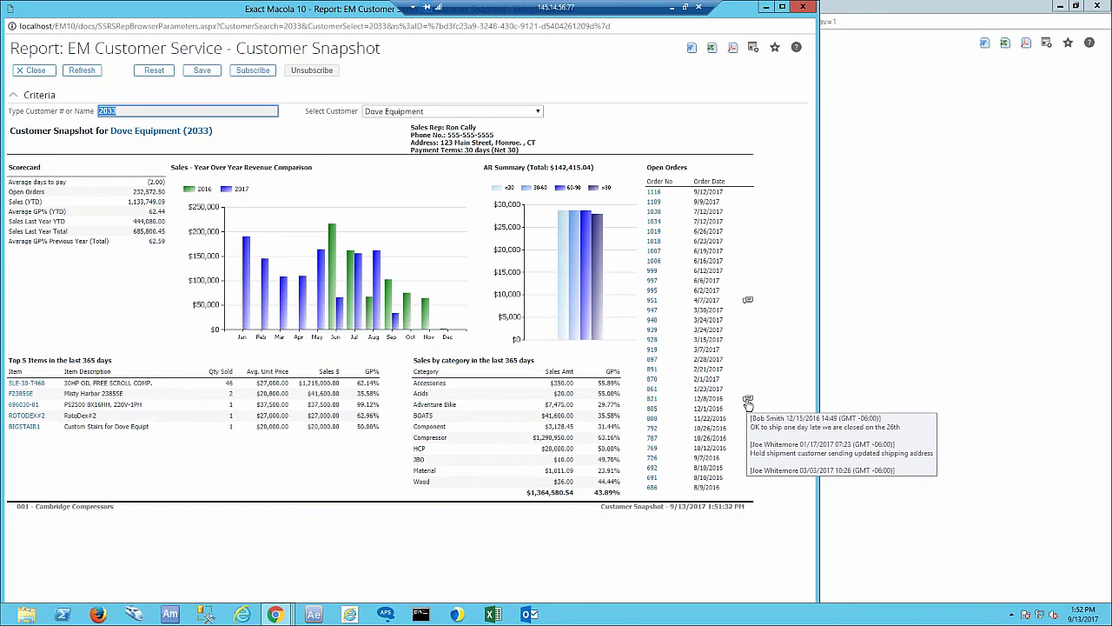
{"action": "left_click", "coordinate": [749, 403]}
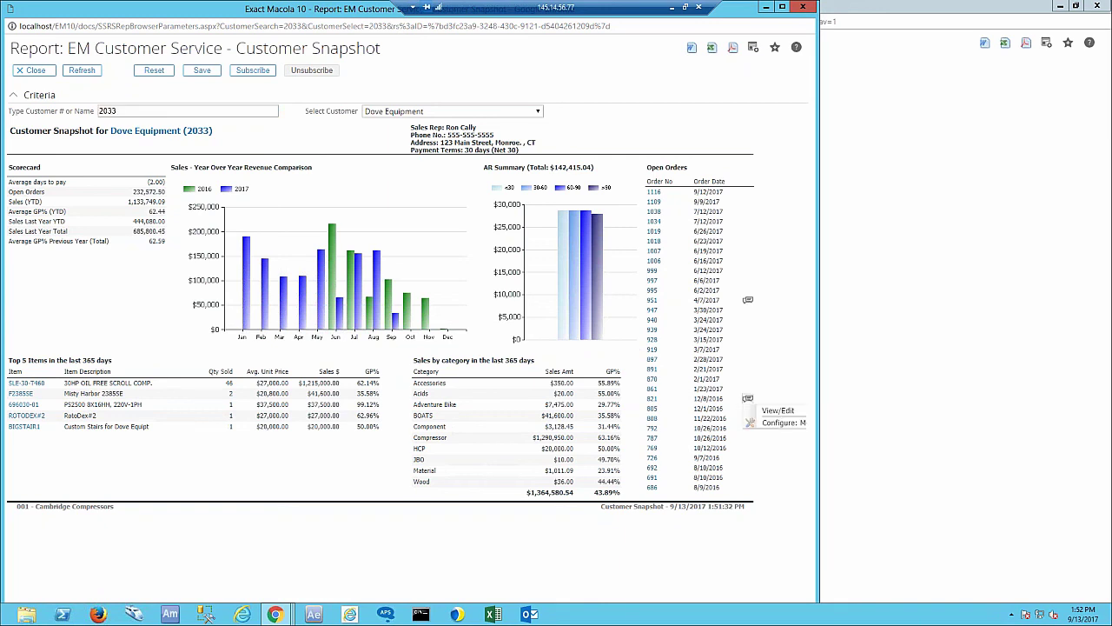
{"action": "left_click", "coordinate": [762, 412]}
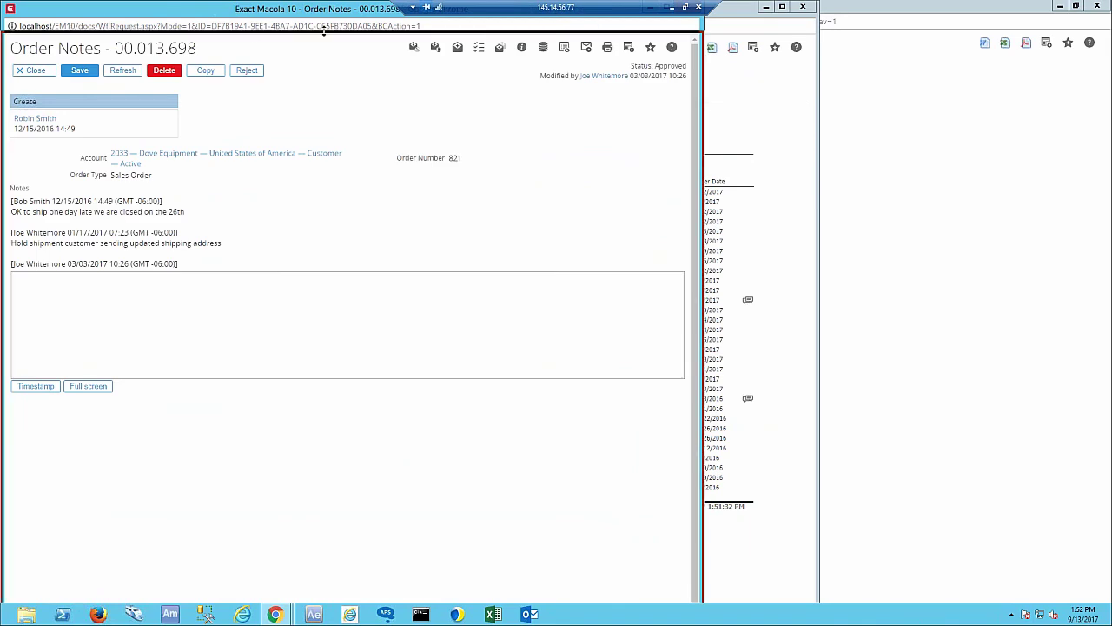
{"action": "left_click", "coordinate": [686, 38]}
Close the Customer Snapshot, the Sales Dashboard and the extra workspace window to return to the main executive workspace
{"action": "left_click", "coordinate": [803, 6]}
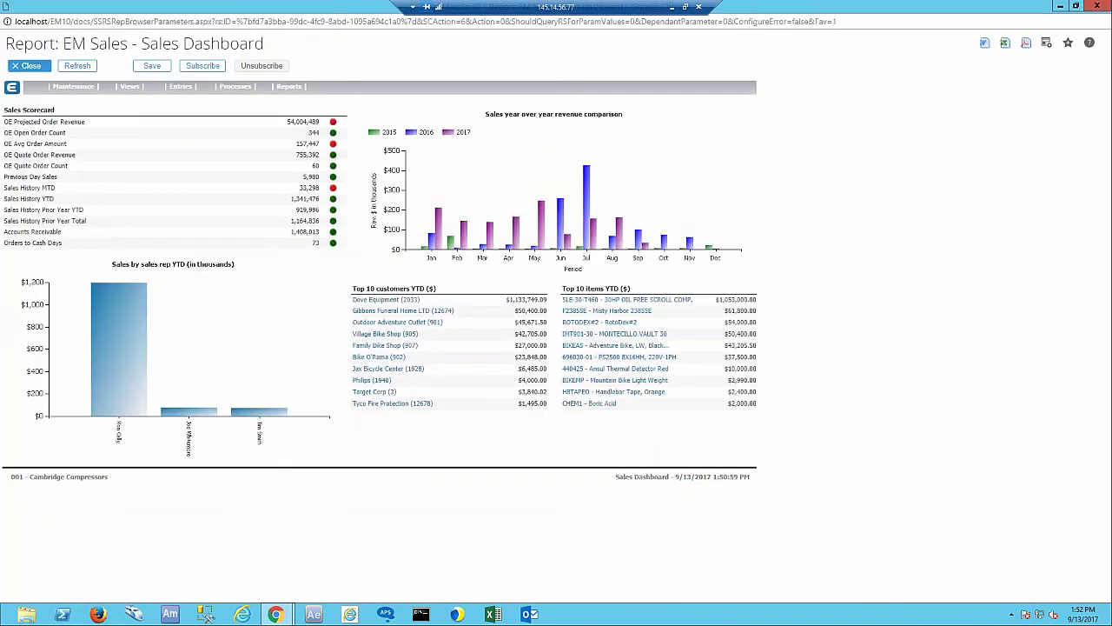
{"action": "left_click", "coordinate": [30, 68]}
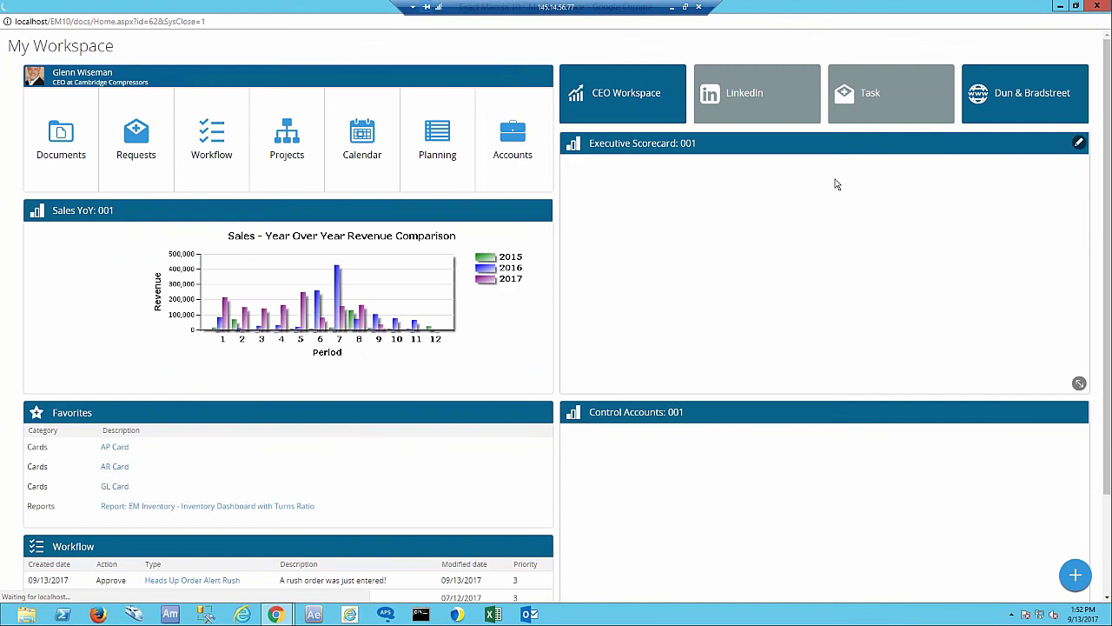
{"action": "left_click", "coordinate": [1097, 7]}
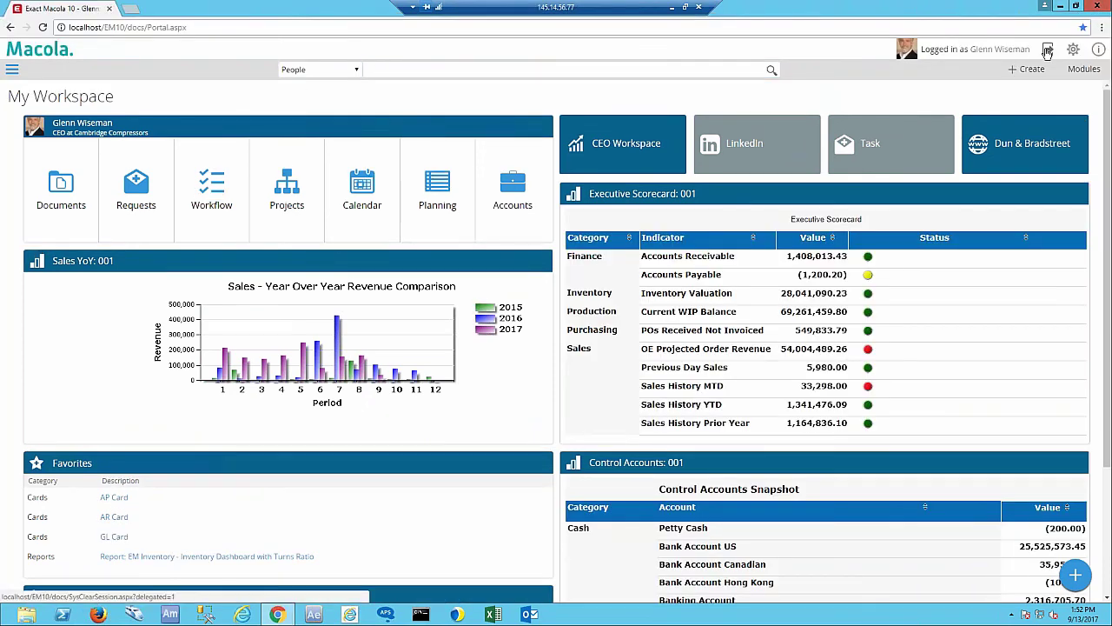